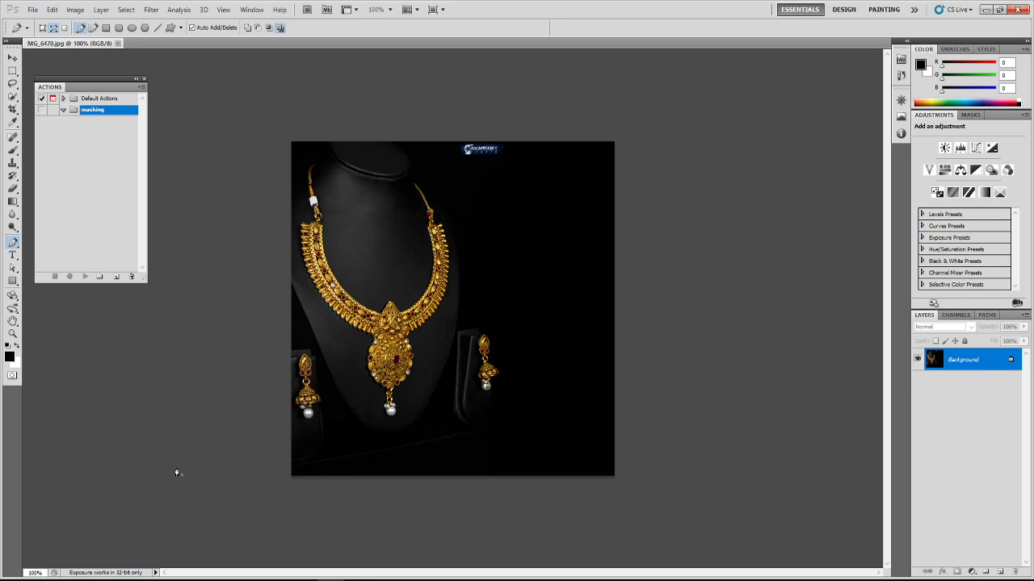
Step: Zoom in to inspect the necklace, zoom back out, and expand the masking action set
{"action": "key", "text": "ctrl+plus"}
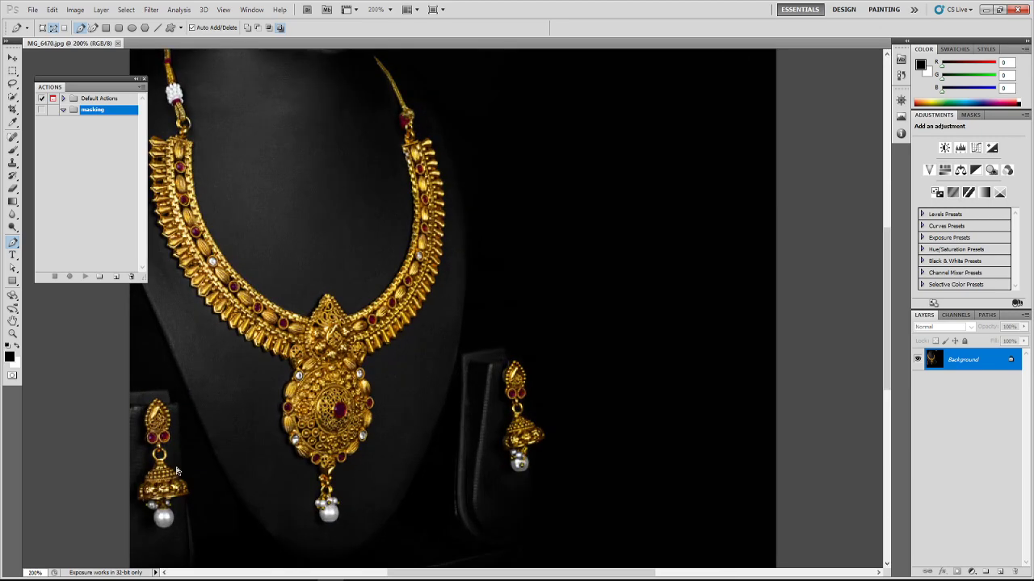
{"action": "key", "text": "ctrl+minus"}
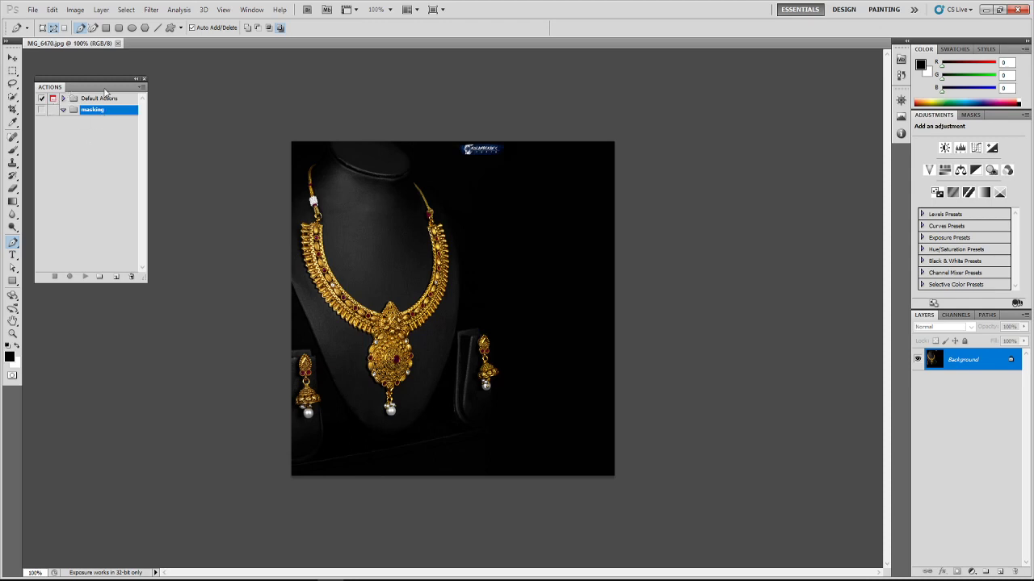
{"action": "left_click", "coordinate": [260, 11]}
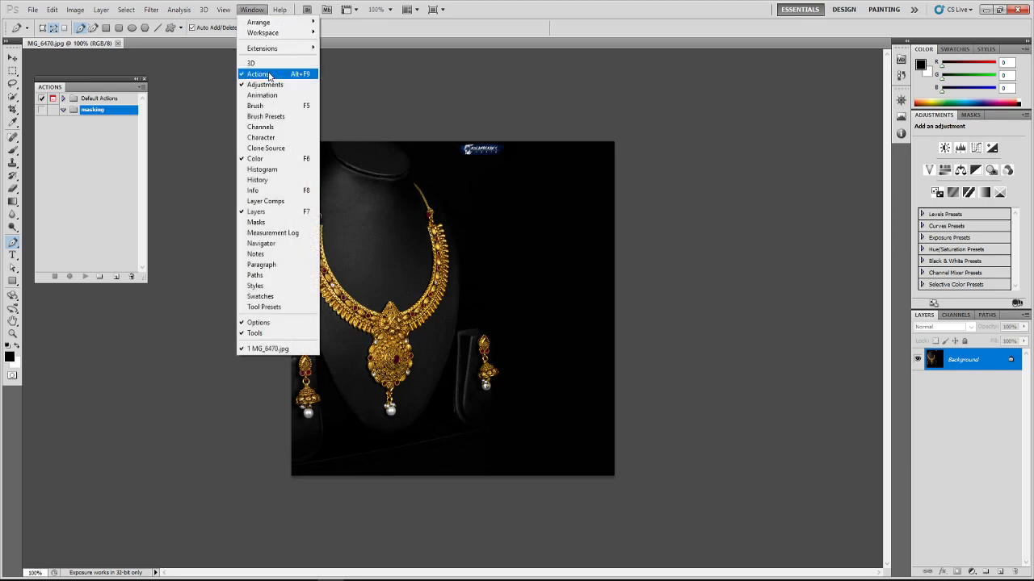
{"action": "left_click", "coordinate": [508, 25]}
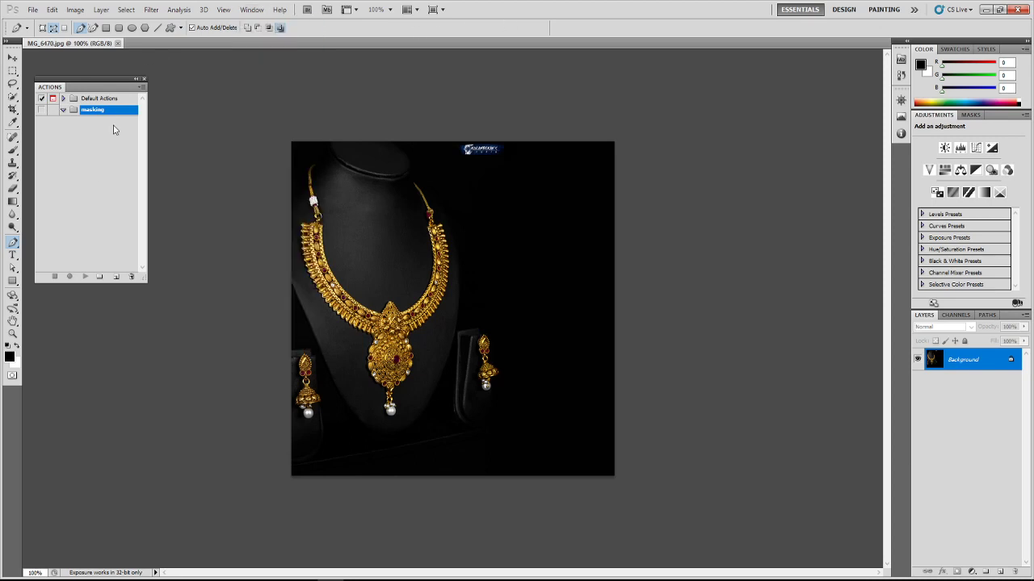
{"action": "left_click", "coordinate": [63, 110]}
Step: Create the action 'masking part1' with function key F12 and start recording
{"action": "left_click", "coordinate": [114, 277]}
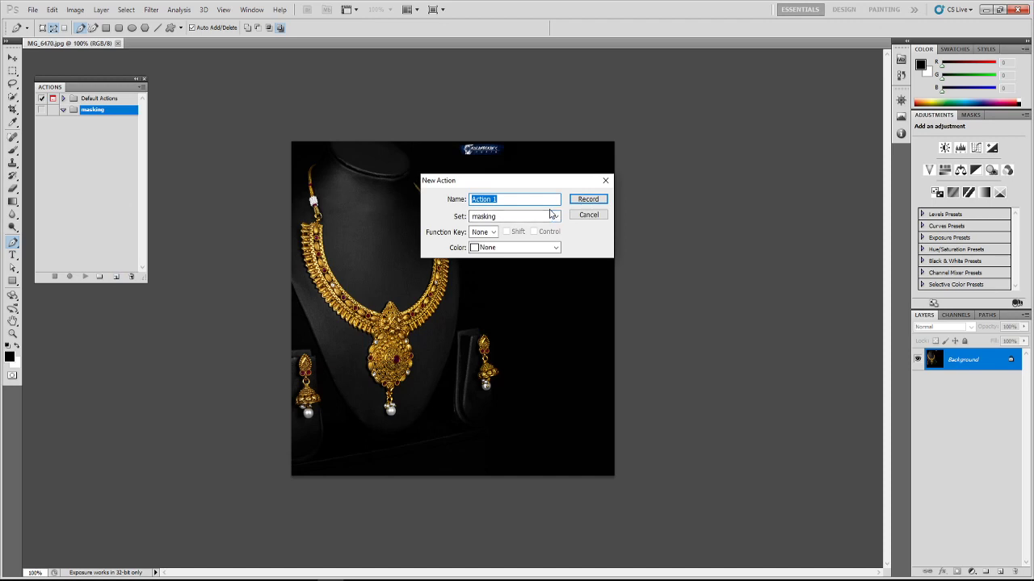
{"action": "type", "text": "masking part1"}
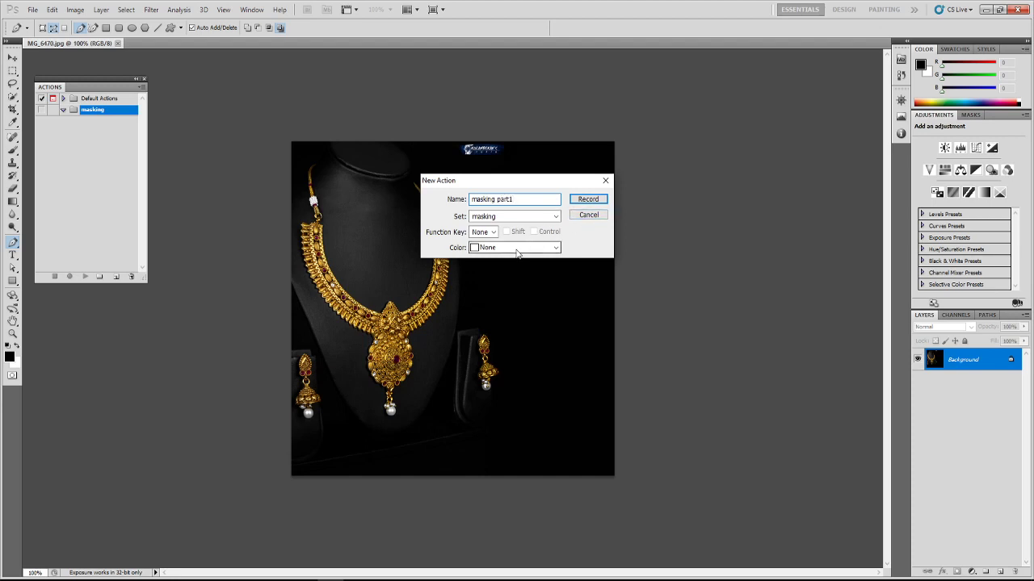
{"action": "left_click", "coordinate": [492, 231]}
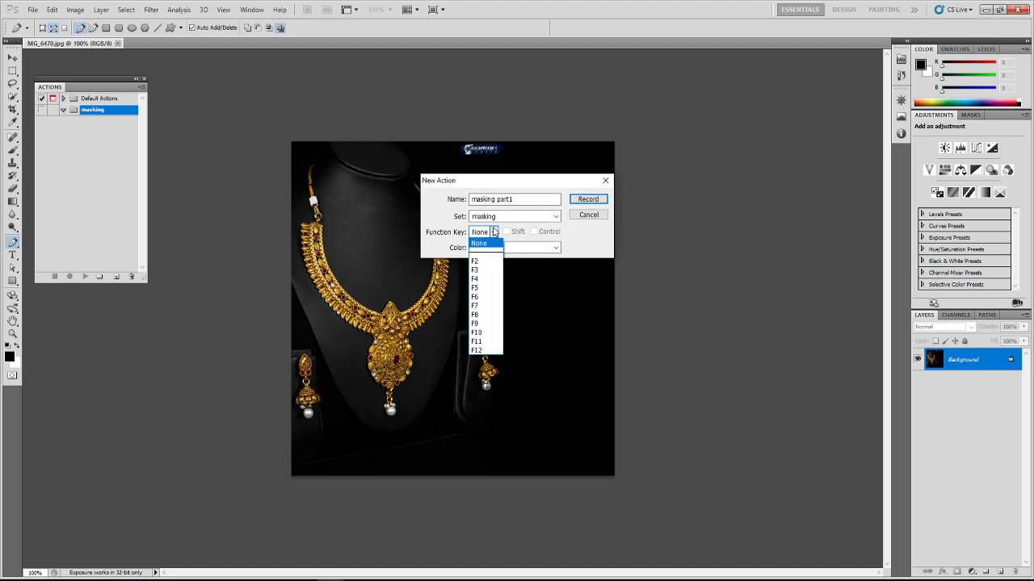
{"action": "left_click", "coordinate": [488, 350]}
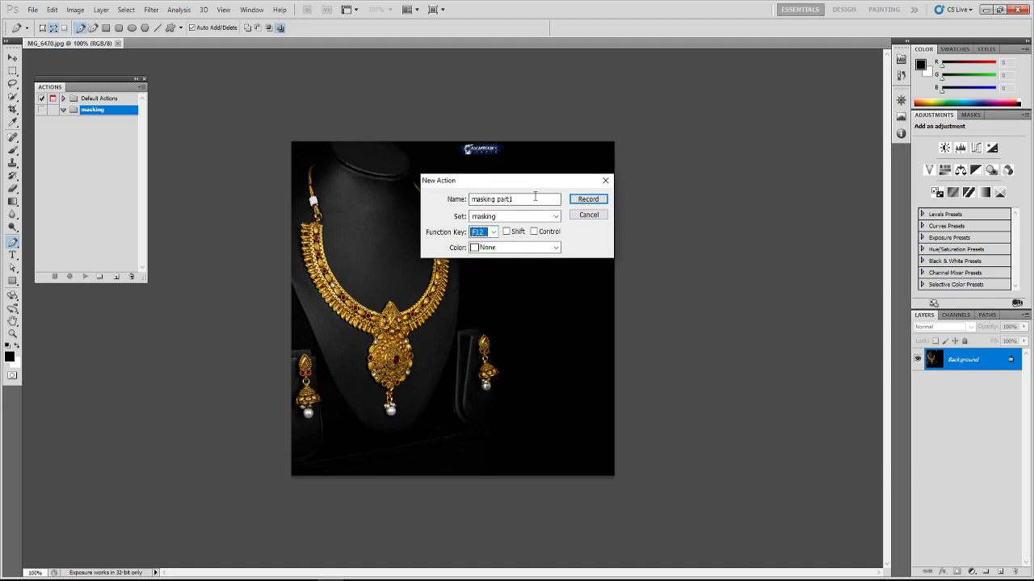
{"action": "left_click", "coordinate": [592, 202]}
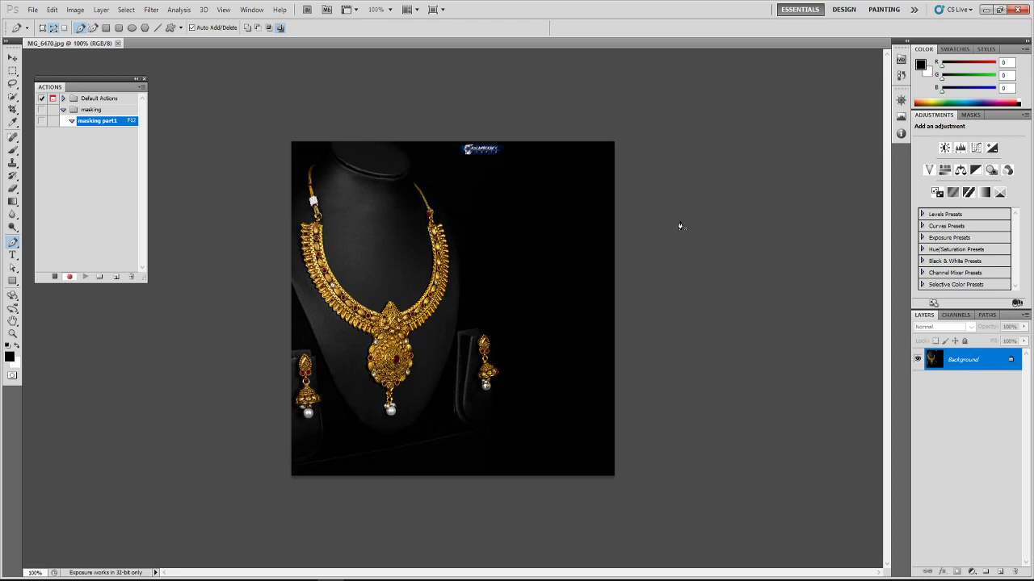
Step: Turn the Background into Layer 0 and duplicate it with Ctrl+J
{"action": "double_click", "coordinate": [1000, 361]}
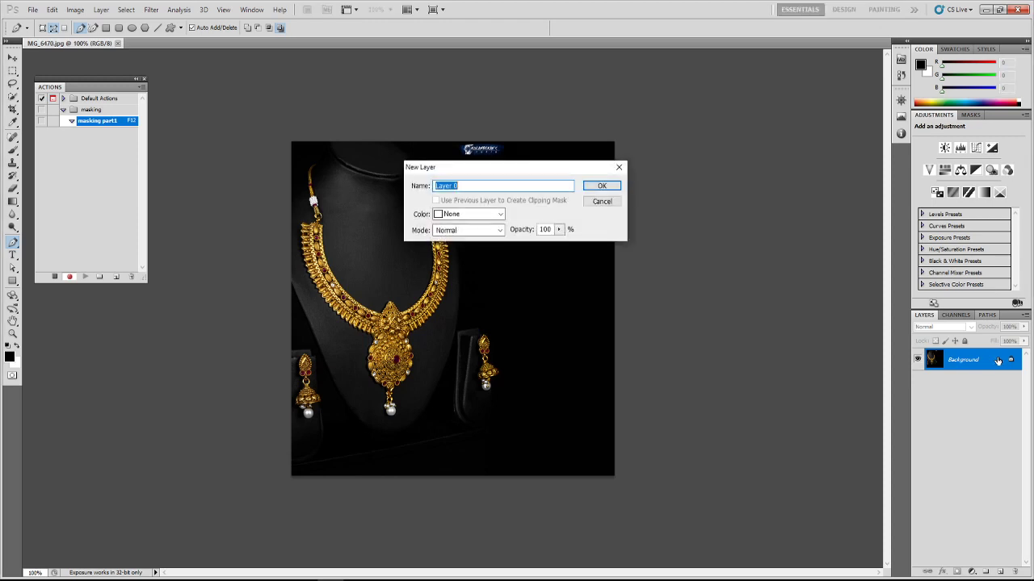
{"action": "left_click", "coordinate": [600, 186]}
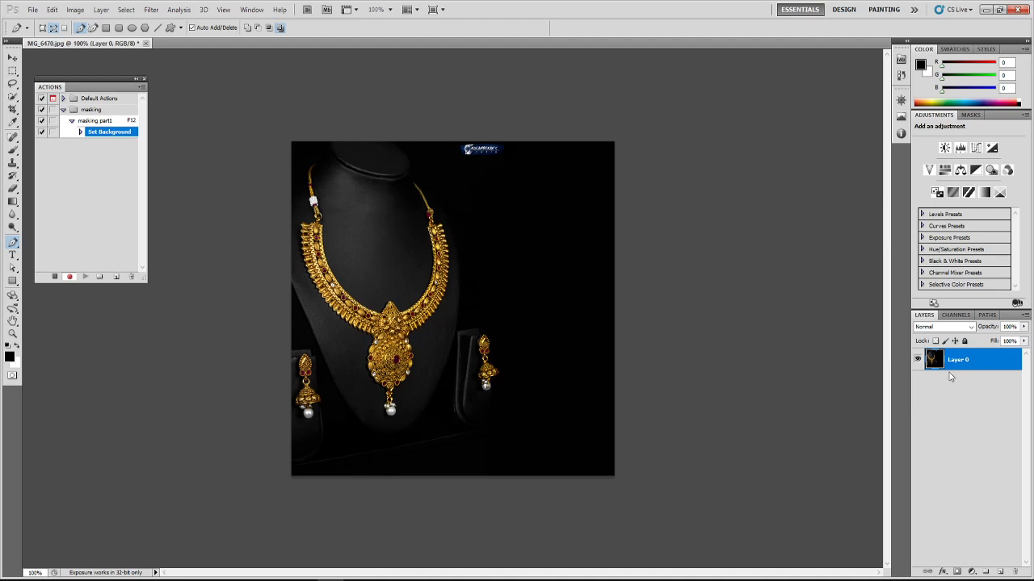
{"action": "key", "text": "ctrl+j"}
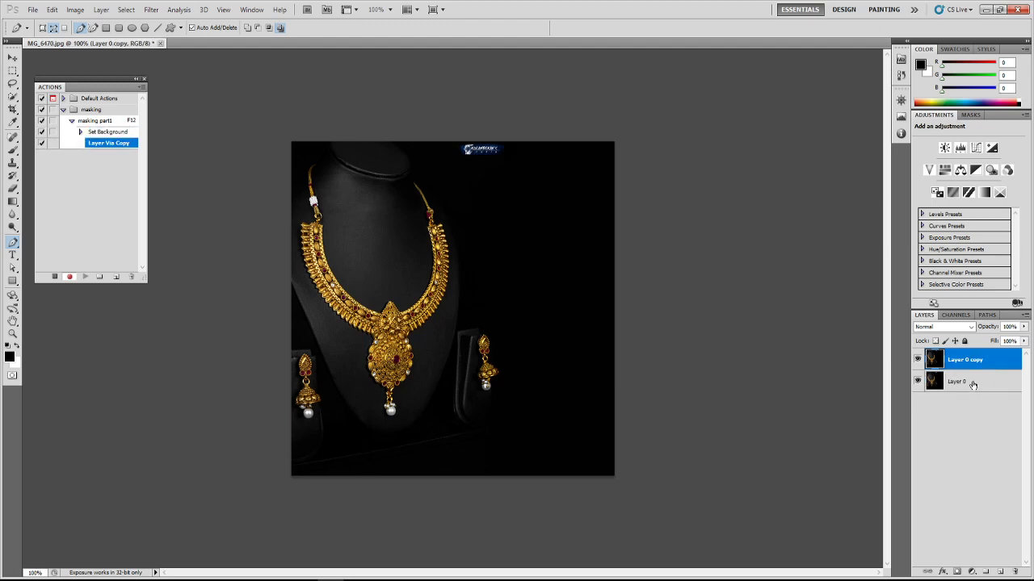
Step: Hide Layer 0 and select the Layer 0 copy above it
{"action": "left_click", "coordinate": [965, 381]}
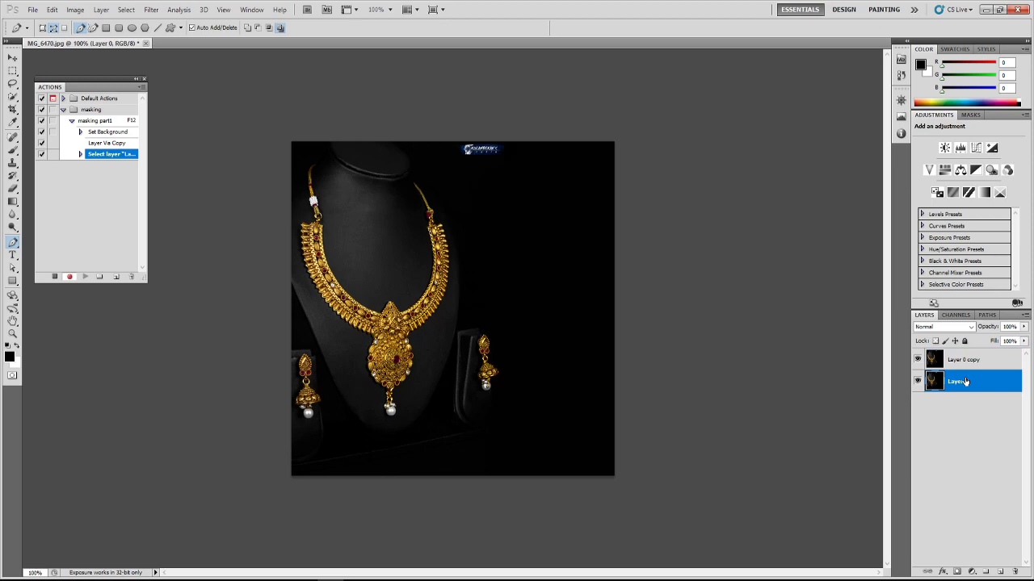
{"action": "left_click", "coordinate": [918, 382]}
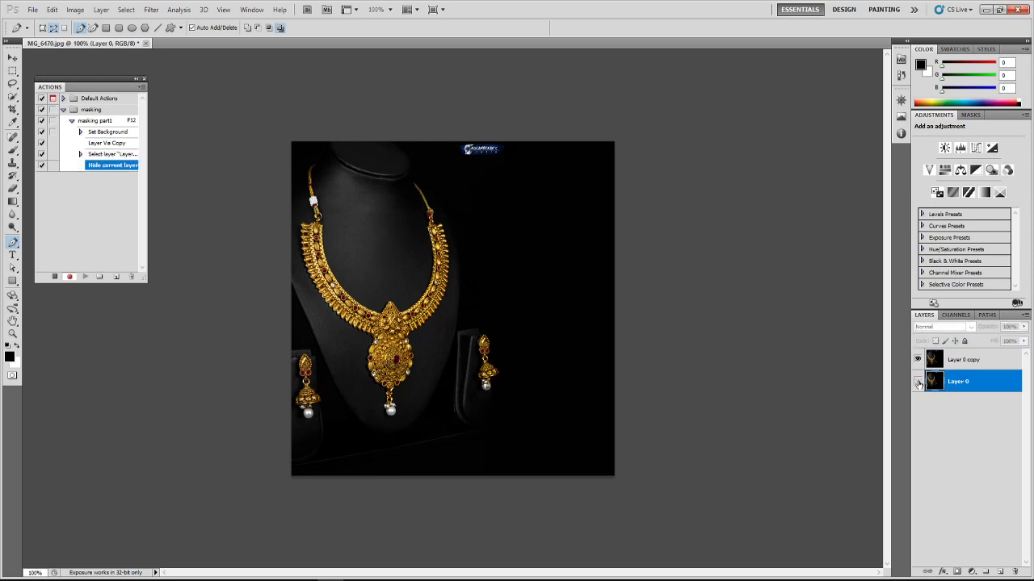
{"action": "left_click", "coordinate": [980, 365]}
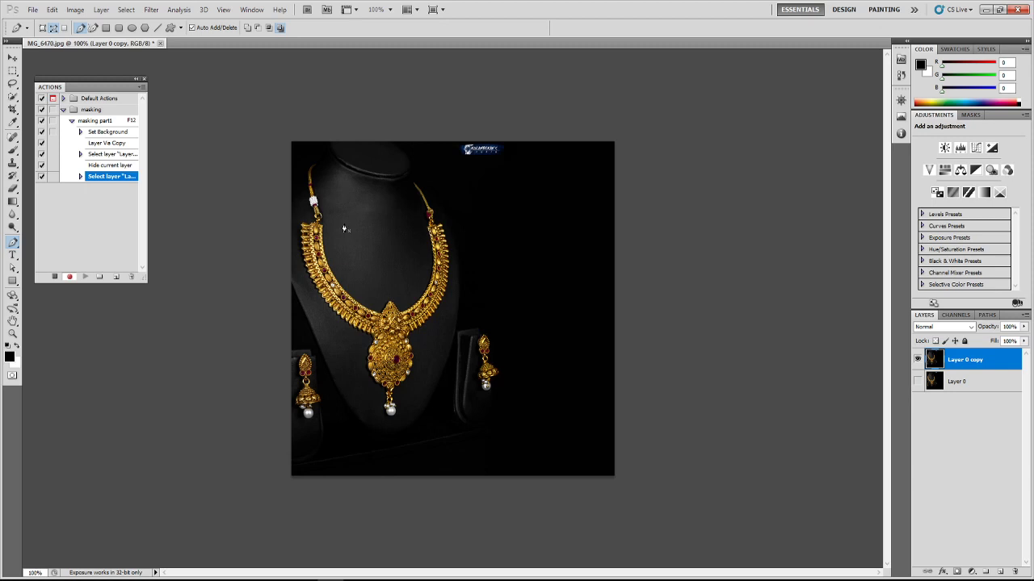
{"action": "scroll", "coordinate": [348, 231], "scroll_direction": "up", "scroll_amount": 3}
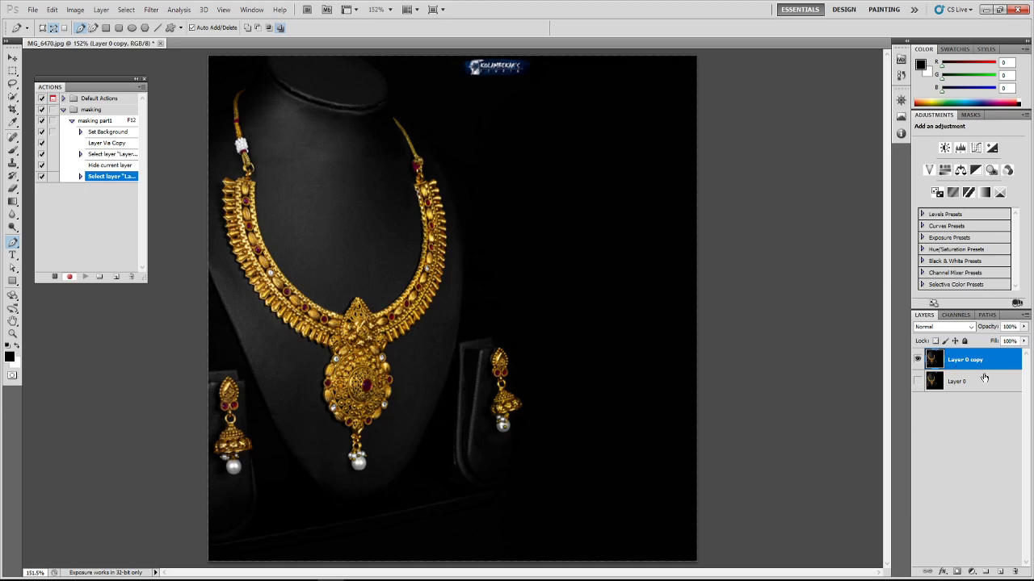
{"action": "left_click", "coordinate": [945, 171]}
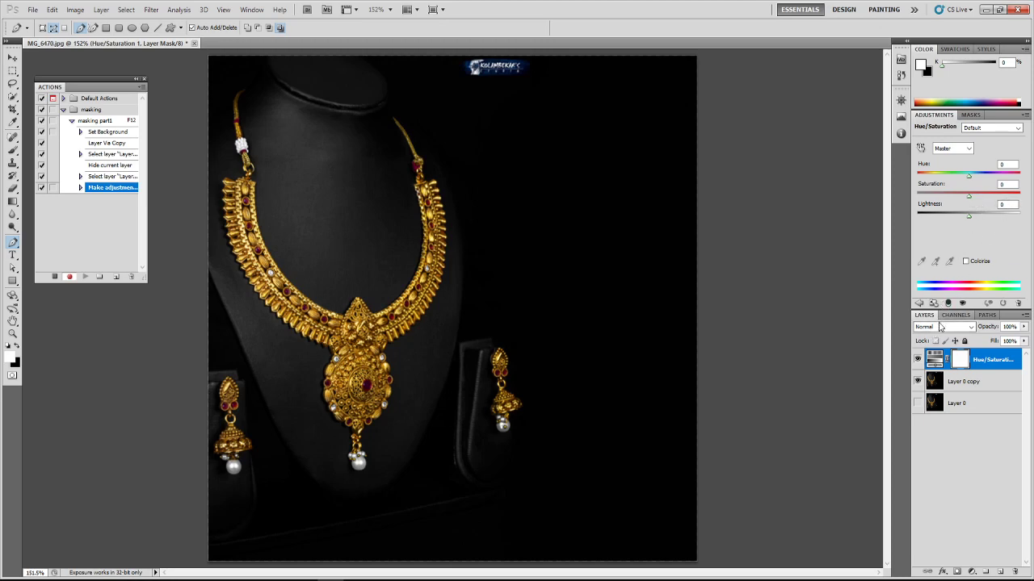
Step: Set the Hue/Saturation layer's blend mode to Saturation and drag saturation up to about +71
{"action": "left_click", "coordinate": [940, 327]}
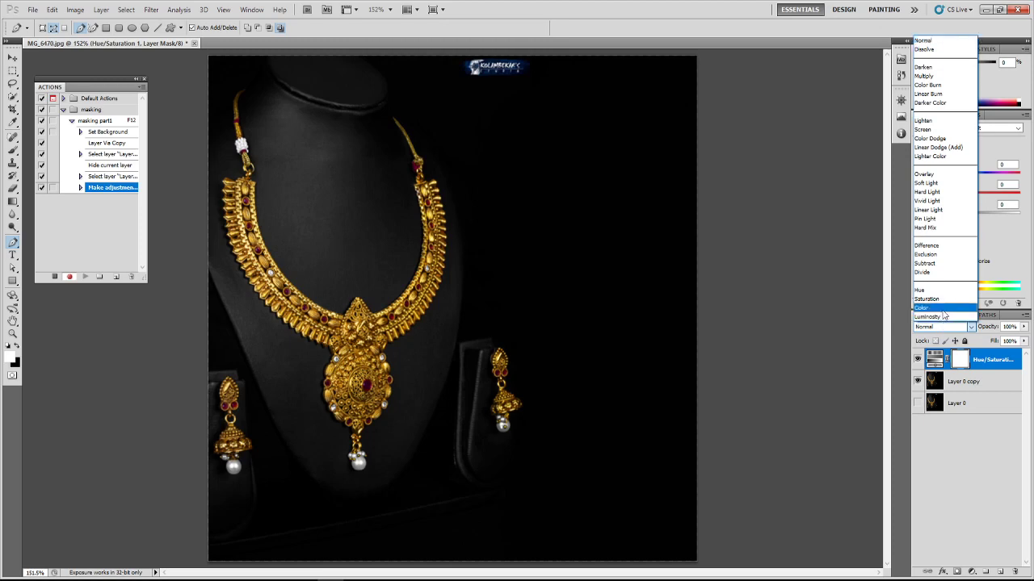
{"action": "left_click", "coordinate": [941, 299]}
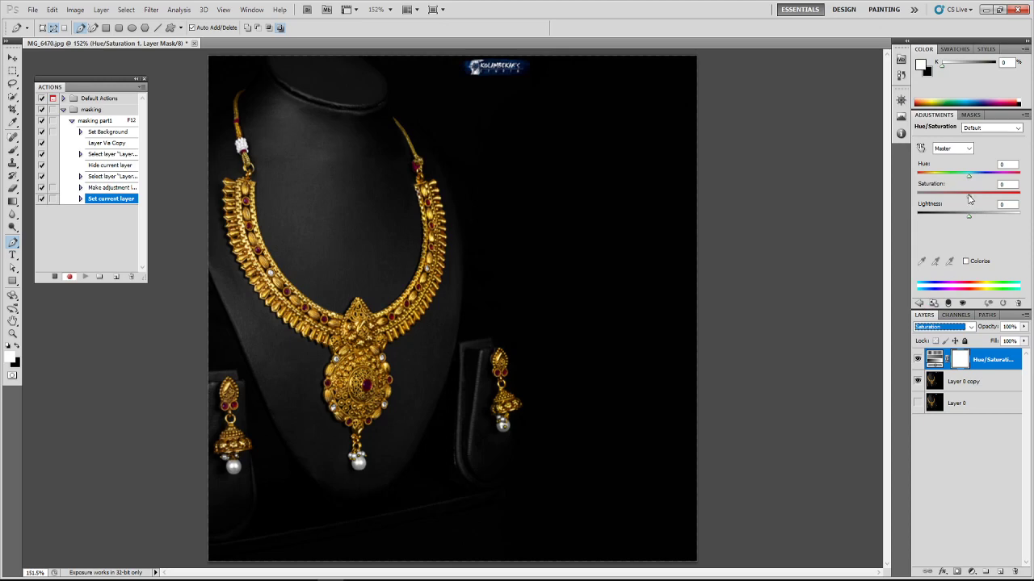
{"action": "left_click_drag", "start_coordinate": [970, 195], "coordinate": [999, 196]}
{"action": "left_click_drag", "start_coordinate": [995, 193], "coordinate": [1028, 192]}
{"action": "left_click_drag", "start_coordinate": [1020, 195], "coordinate": [1017, 194]}
{"action": "left_click_drag", "start_coordinate": [1019, 198], "coordinate": [1002, 203]}
{"action": "left_click_drag", "start_coordinate": [1001, 203], "coordinate": [1006, 203]}
Step: Enter an exact Saturation value of 70
{"action": "left_click", "coordinate": [1011, 185]}
{"action": "type", "text": "0"}
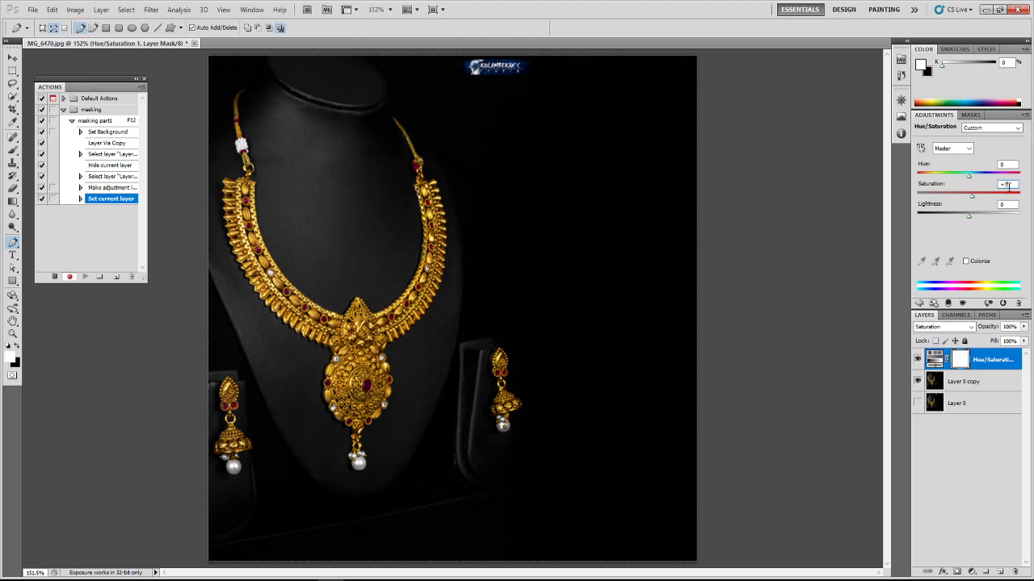
{"action": "key", "text": "BackSpace"}
{"action": "key", "text": "BackSpace"}
{"action": "key", "text": "BackSpace"}
{"action": "key", "text": "BackSpace"}
{"action": "type", "text": "70"}
{"action": "left_click", "coordinate": [920, 304]}
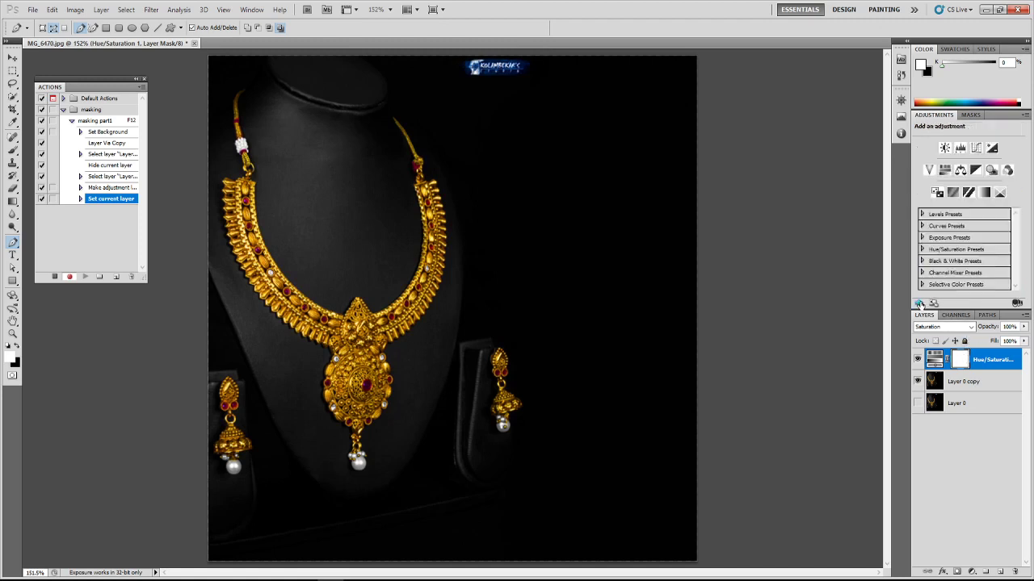
Step: Add a Black & White adjustment layer with Reds, Yellows, Cyans, Greens and Blues at 300
{"action": "left_click", "coordinate": [976, 171]}
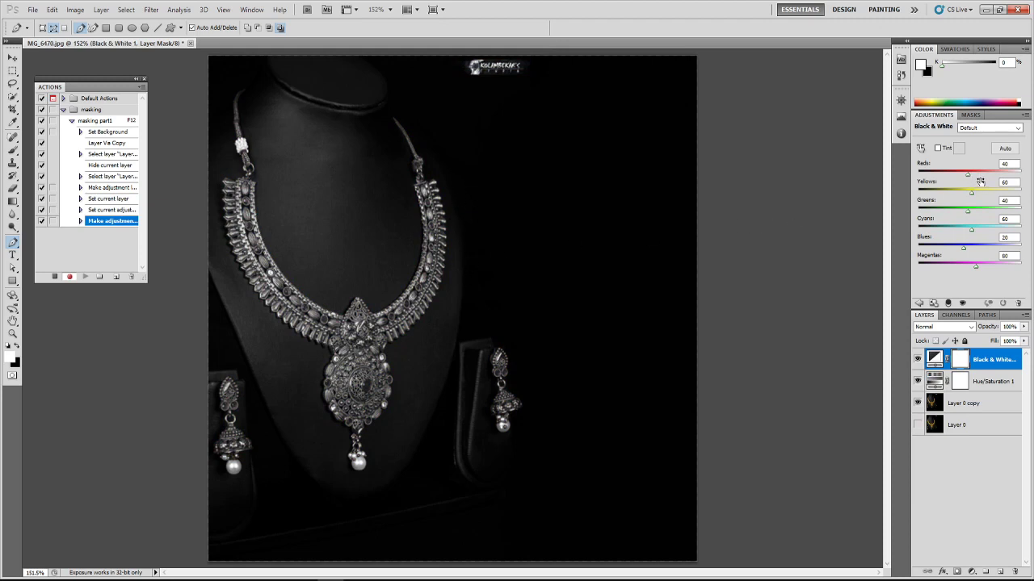
{"action": "left_click_drag", "start_coordinate": [973, 178], "coordinate": [1031, 173]}
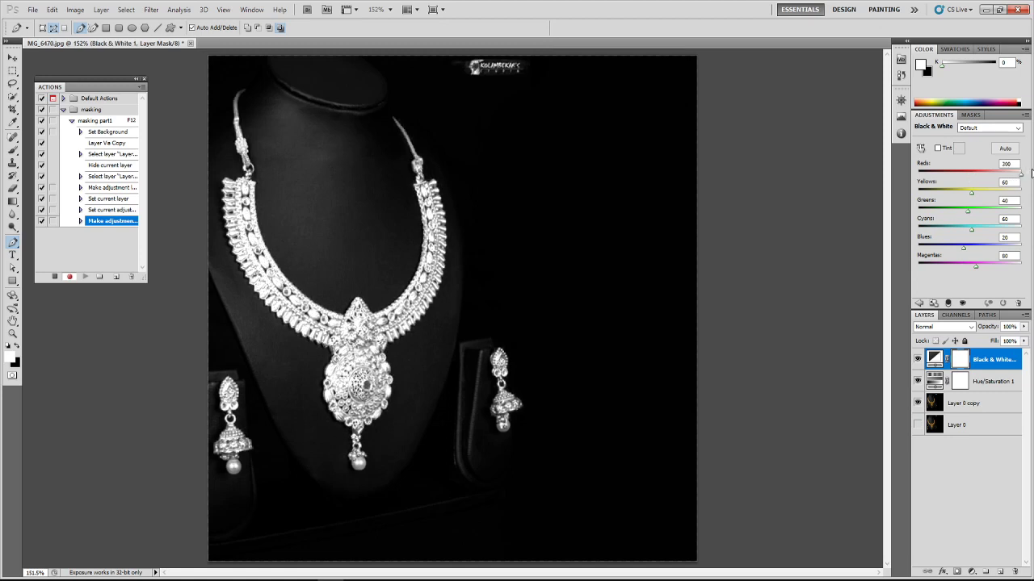
{"action": "left_click_drag", "start_coordinate": [970, 192], "coordinate": [1028, 195]}
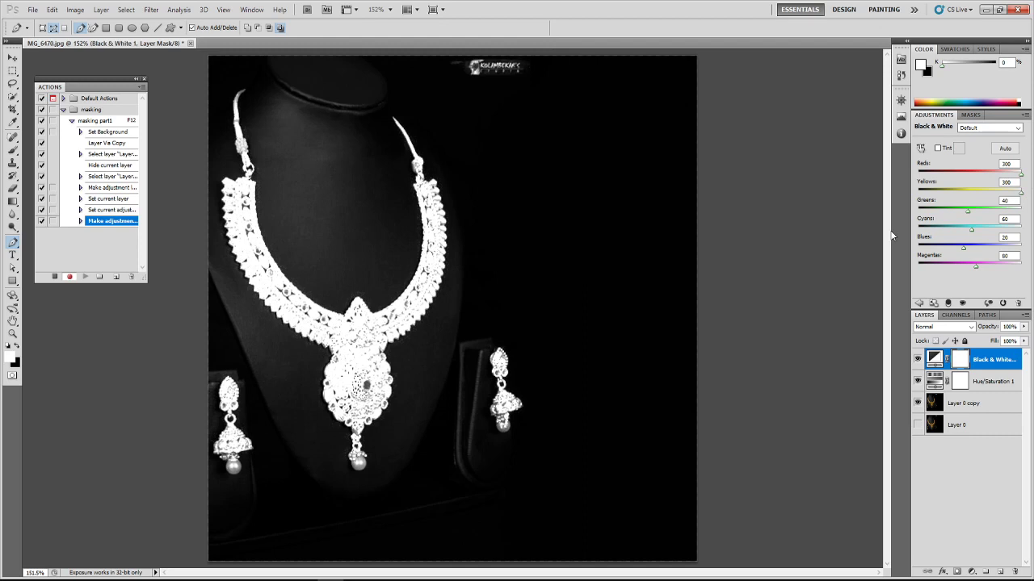
{"action": "left_click_drag", "start_coordinate": [975, 229], "coordinate": [1027, 230]}
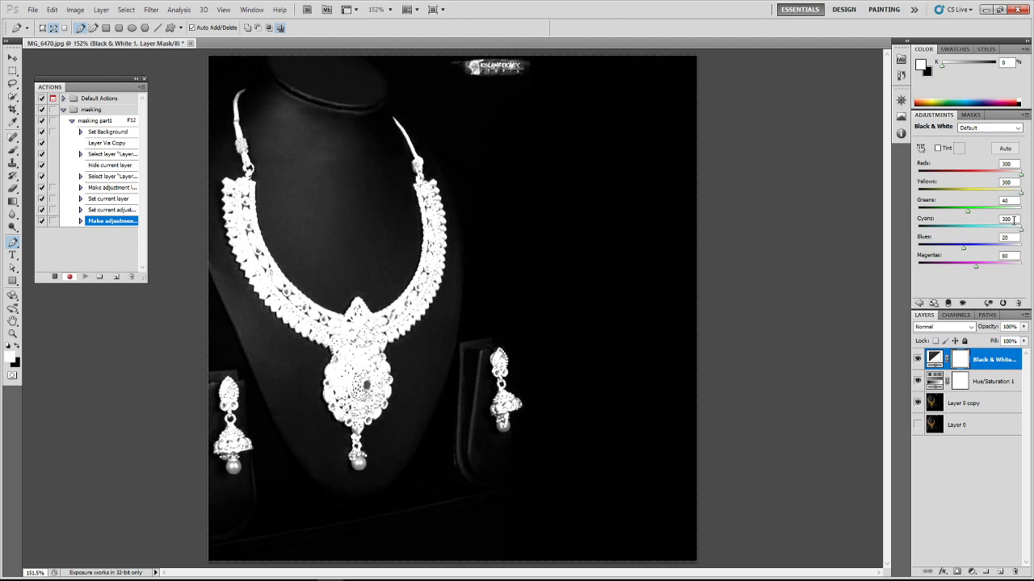
{"action": "left_click_drag", "start_coordinate": [969, 213], "coordinate": [1027, 213]}
{"action": "left_click_drag", "start_coordinate": [968, 252], "coordinate": [1028, 262]}
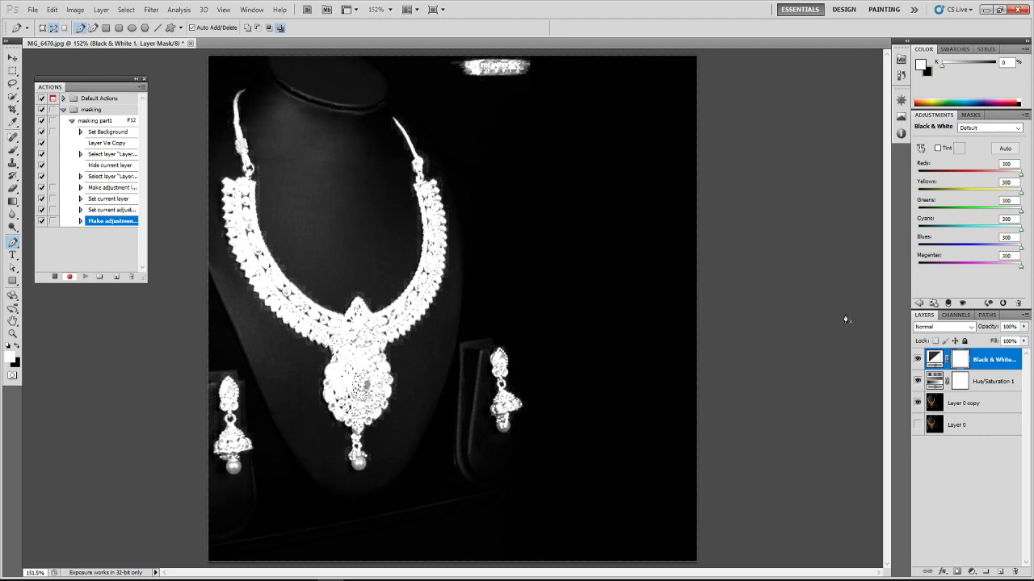
{"action": "left_click", "coordinate": [919, 303]}
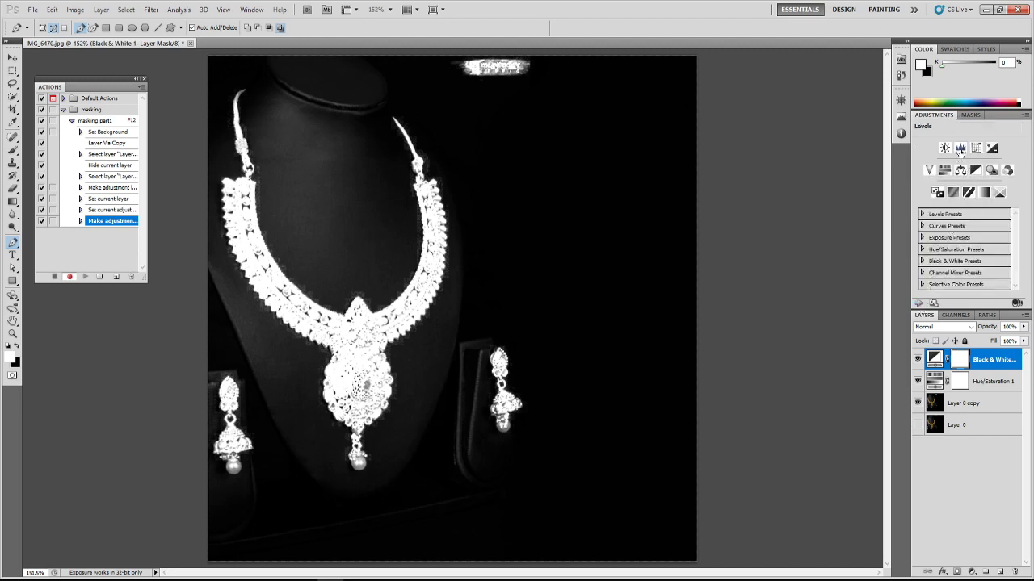
Step: Add a Levels adjustment layer and stop recording masking part1
{"action": "left_click", "coordinate": [959, 150]}
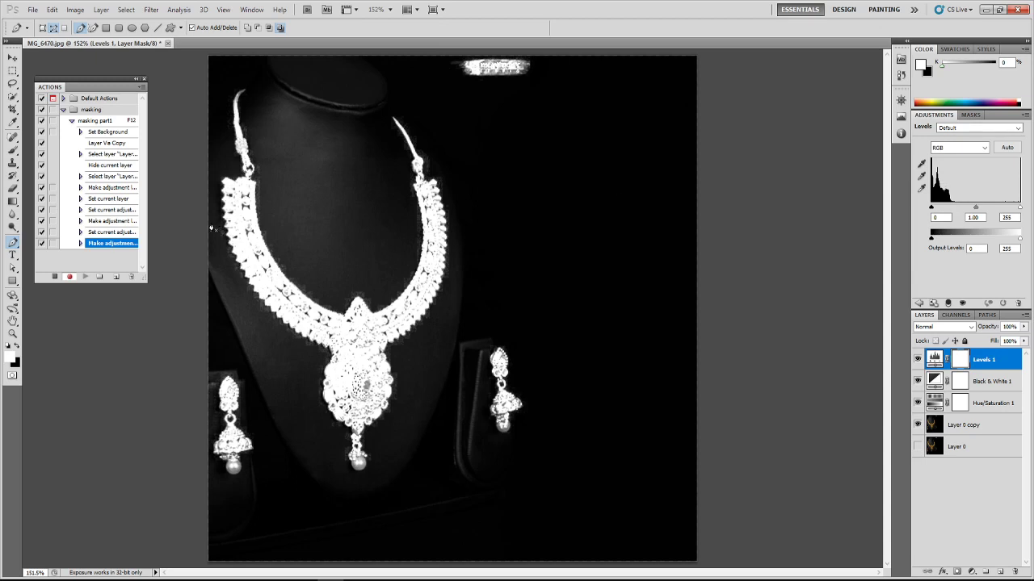
{"action": "left_click", "coordinate": [54, 277]}
Step: Collapse the masking part1 action's step list in the Actions panel
{"action": "left_click", "coordinate": [71, 121]}
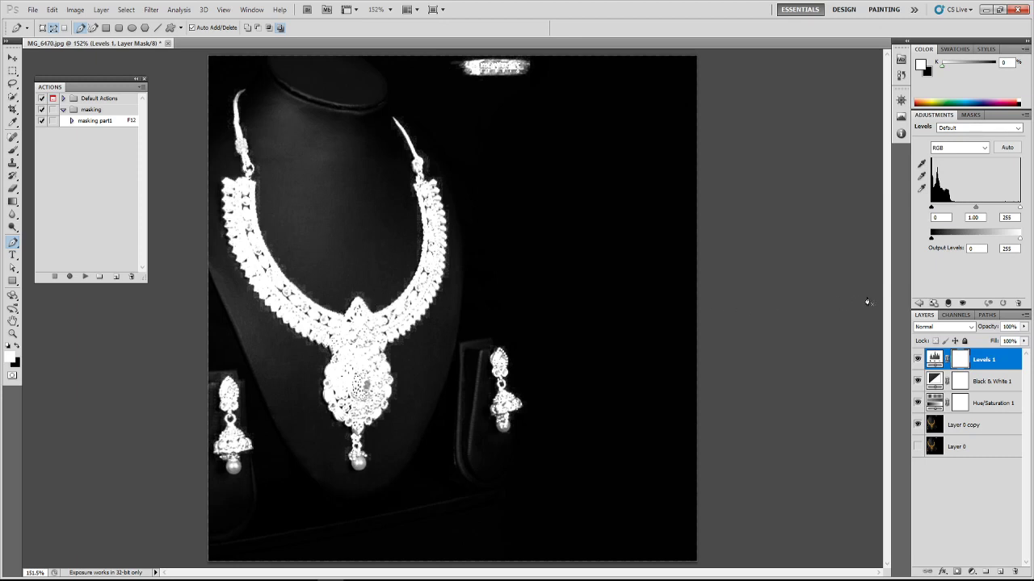
Step: Adjust Levels 1 to black point 79, midtones 0.33 and white point 156
{"action": "left_click_drag", "start_coordinate": [932, 207], "coordinate": [940, 212]}
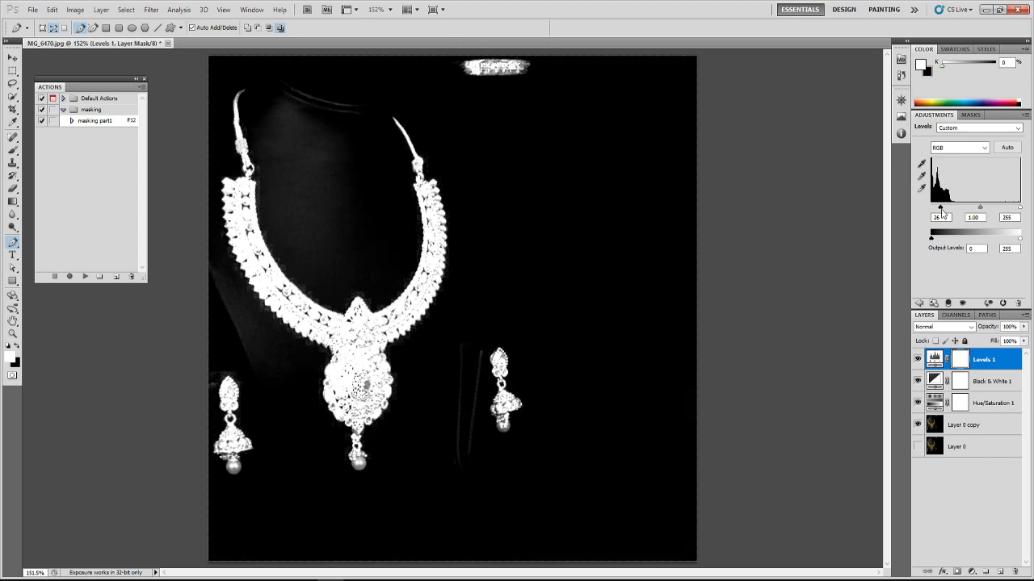
{"action": "left_click_drag", "start_coordinate": [939, 213], "coordinate": [953, 213]}
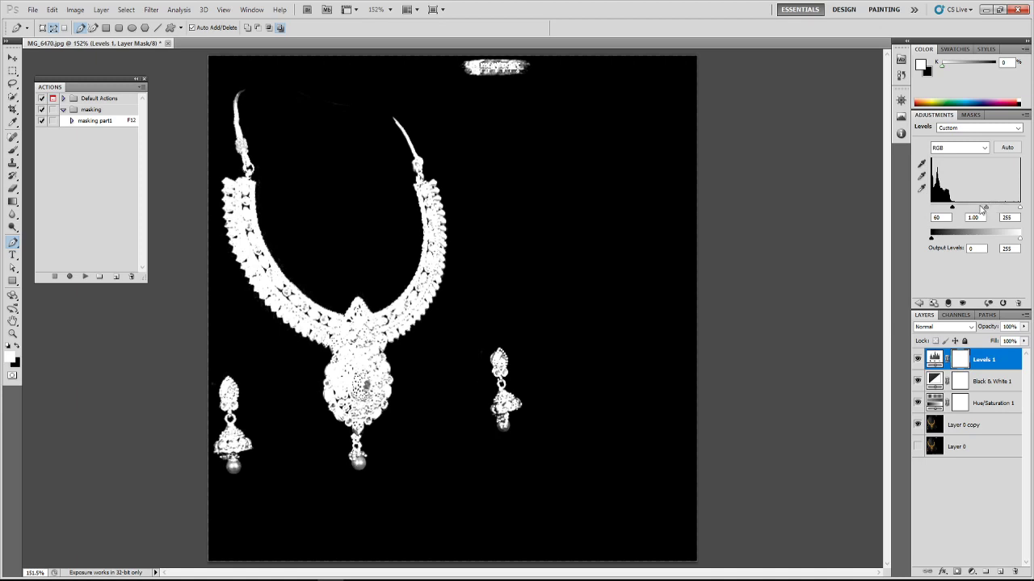
{"action": "mouse_move", "coordinate": [985, 209]}
{"action": "left_mouse_down"}
{"action": "mouse_move", "coordinate": [968, 214]}
{"action": "mouse_move", "coordinate": [1015, 208]}
{"action": "mouse_move", "coordinate": [991, 213]}
{"action": "left_mouse_up"}
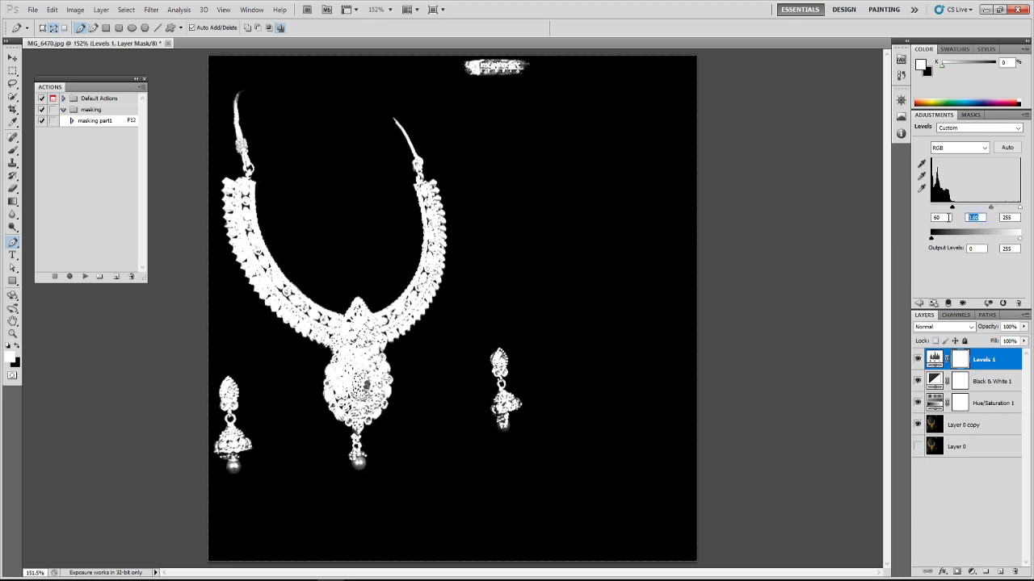
{"action": "type", "text": "1"}
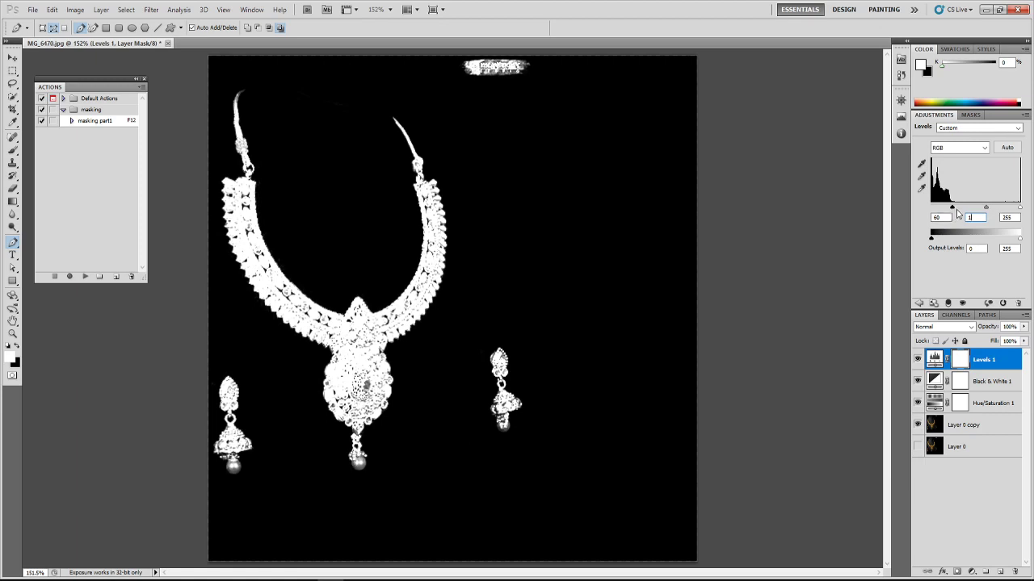
{"action": "left_click_drag", "start_coordinate": [953, 210], "coordinate": [961, 210]}
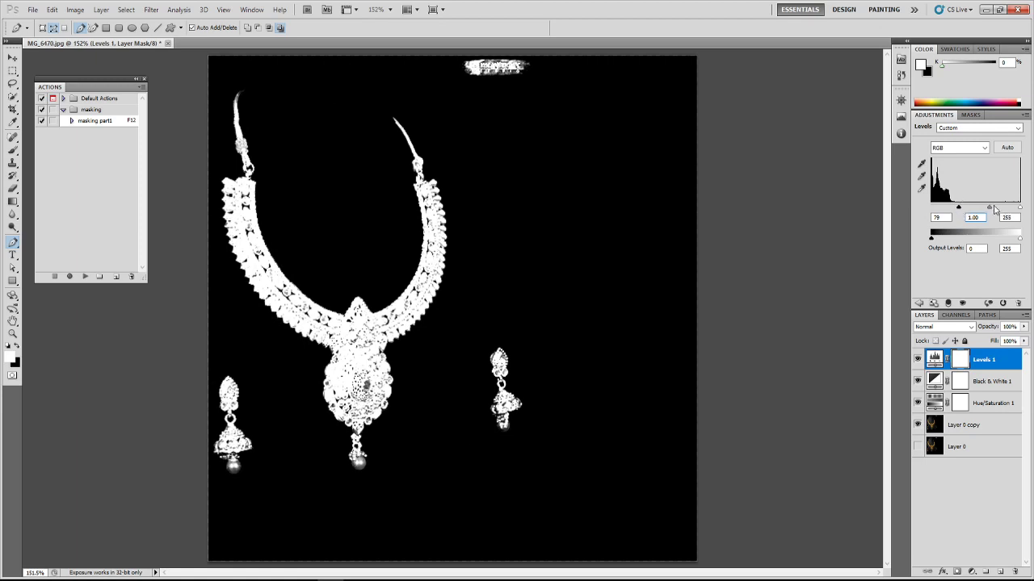
{"action": "left_click_drag", "start_coordinate": [990, 209], "coordinate": [996, 209]}
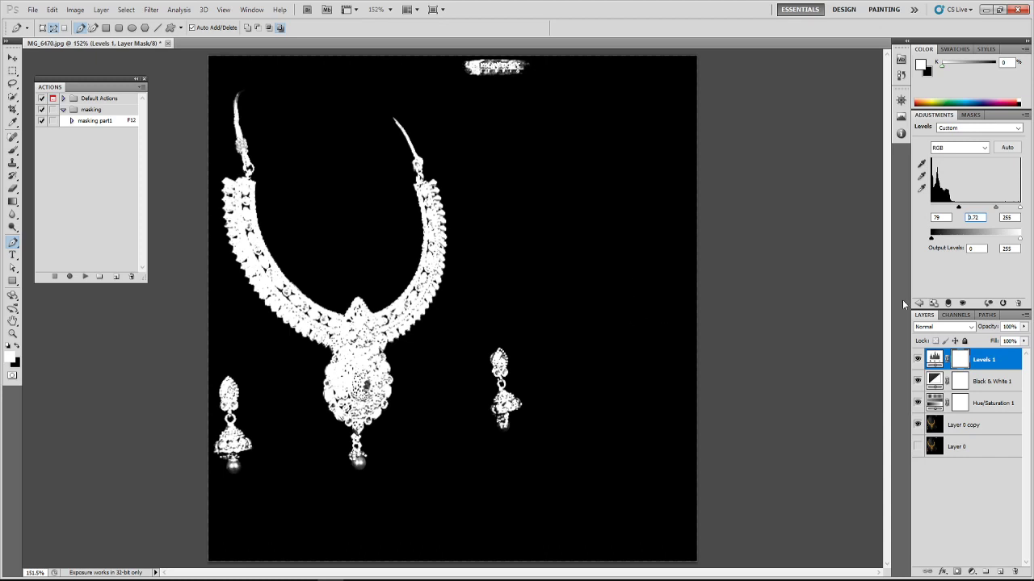
{"action": "left_click_drag", "start_coordinate": [1019, 208], "coordinate": [998, 209]}
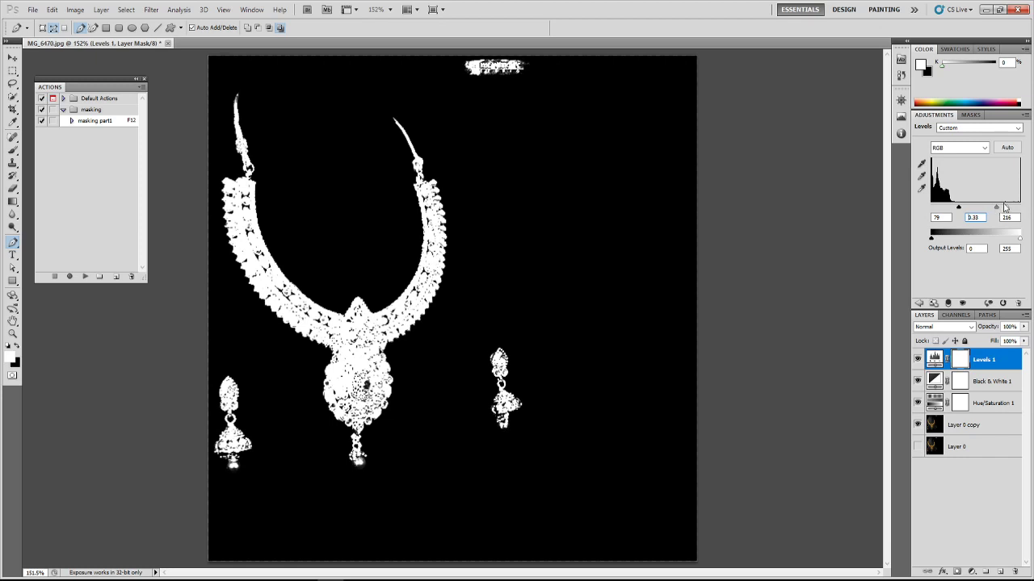
{"action": "left_click_drag", "start_coordinate": [1007, 209], "coordinate": [986, 213]}
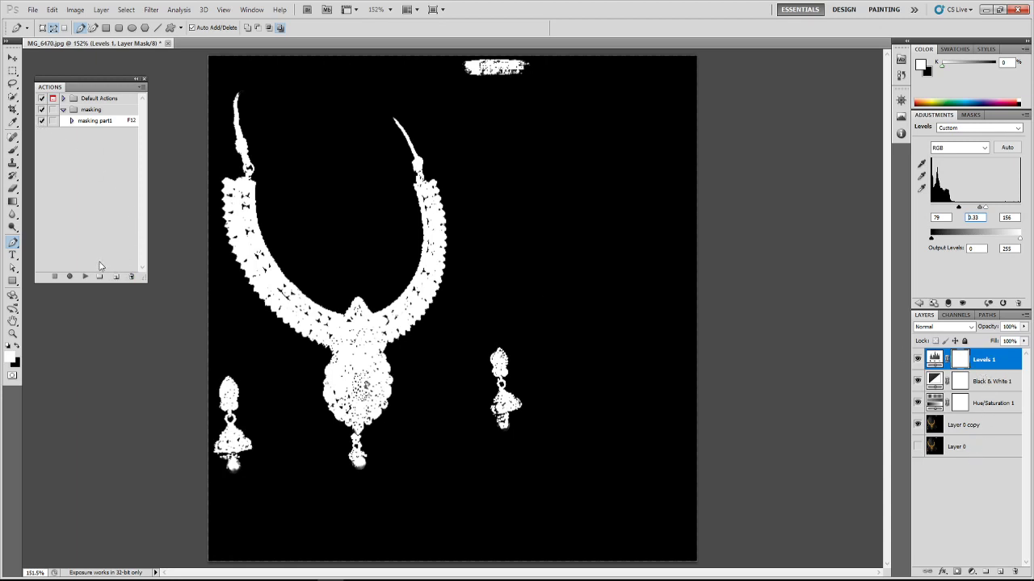
{"action": "left_click", "coordinate": [70, 279]}
Step: Create the action 'masking part 2' on function key F8 and start recording
{"action": "left_click", "coordinate": [116, 277]}
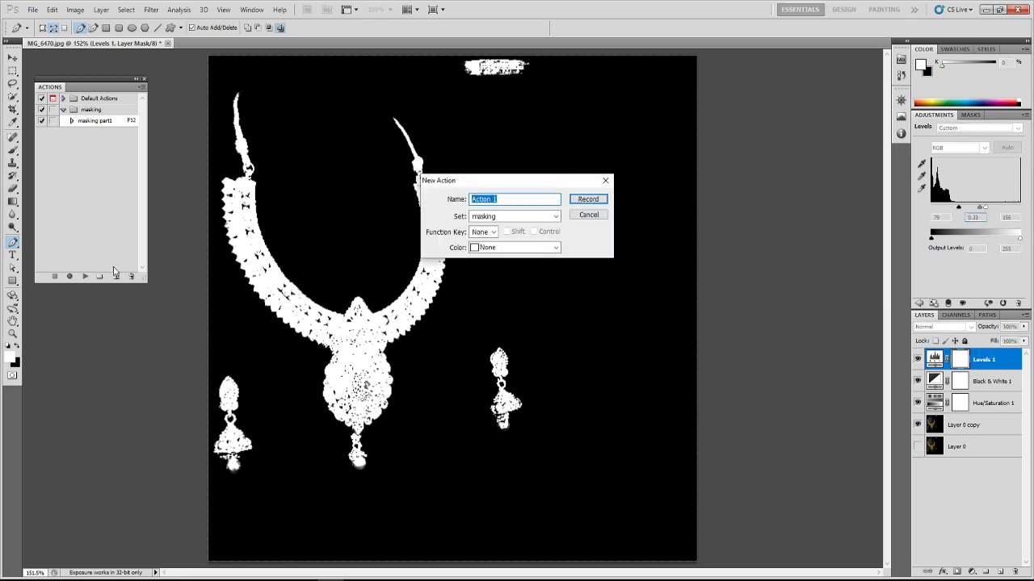
{"action": "type", "text": "masking part 2"}
{"action": "left_click", "coordinate": [483, 231]}
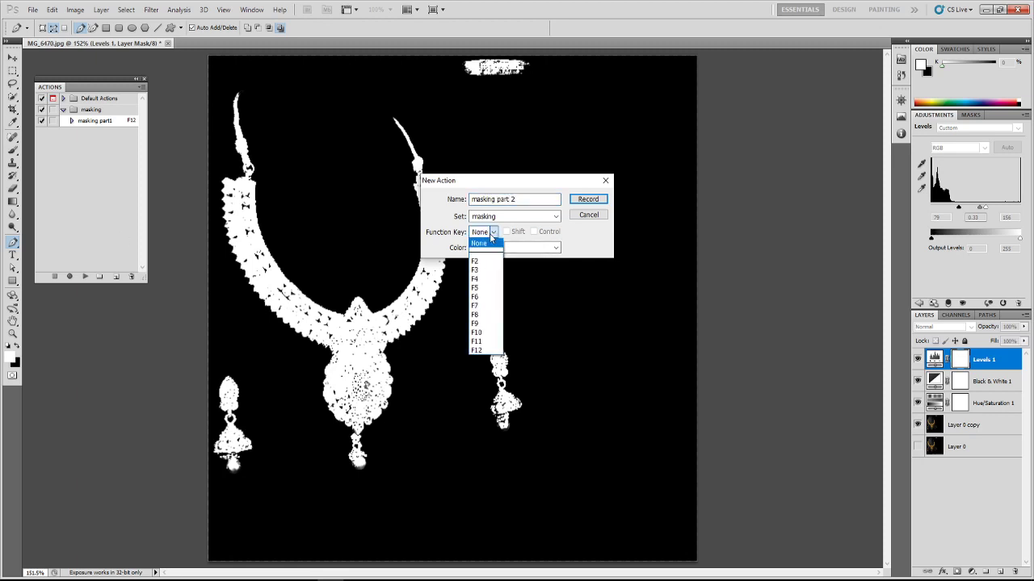
{"action": "left_click", "coordinate": [476, 315]}
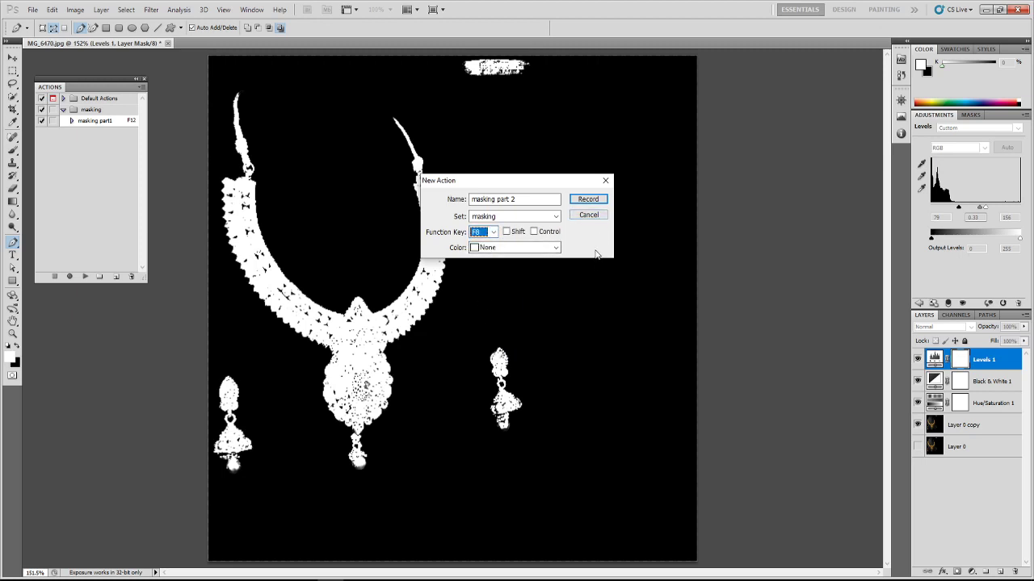
{"action": "left_click", "coordinate": [601, 201]}
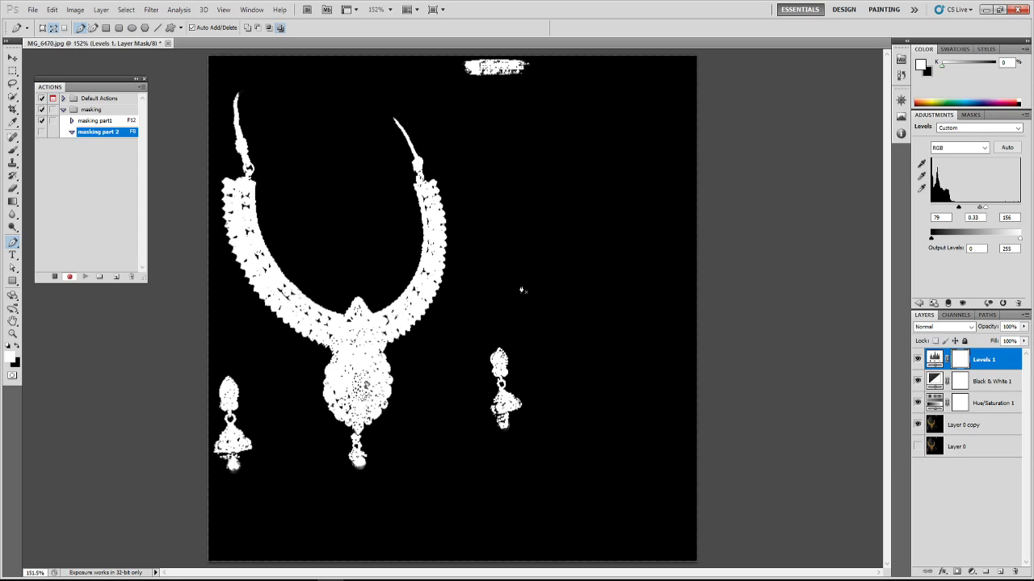
Step: Merge visible layers, select all, copy the merged image, then deselect
{"action": "left_click", "coordinate": [102, 10]}
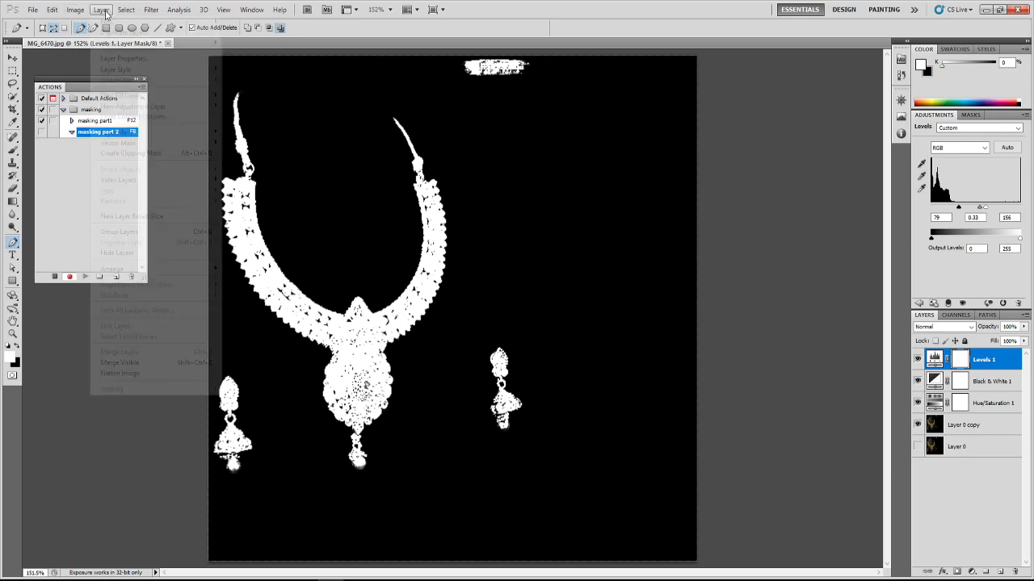
{"action": "left_click", "coordinate": [203, 365]}
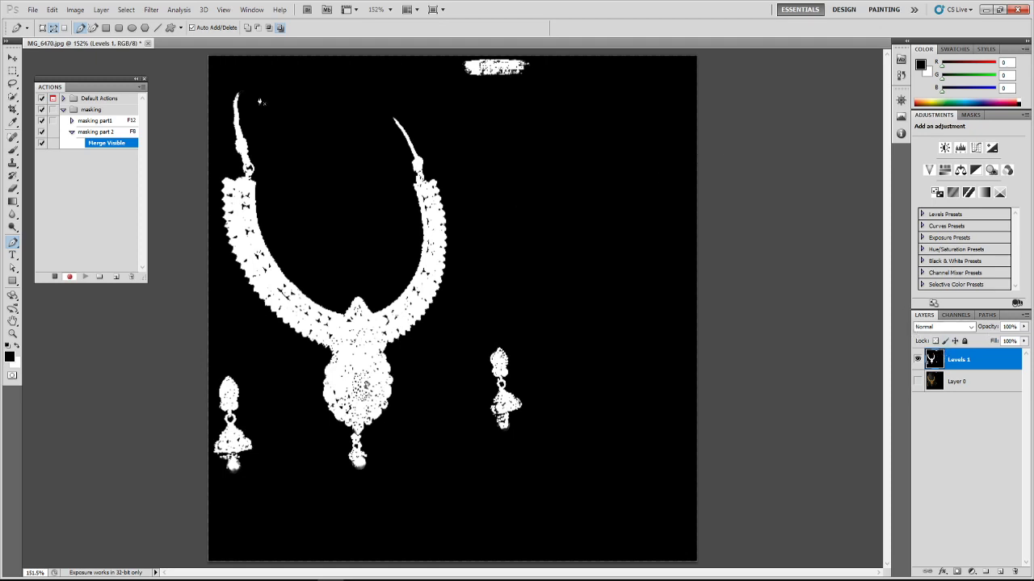
{"action": "left_click", "coordinate": [124, 10]}
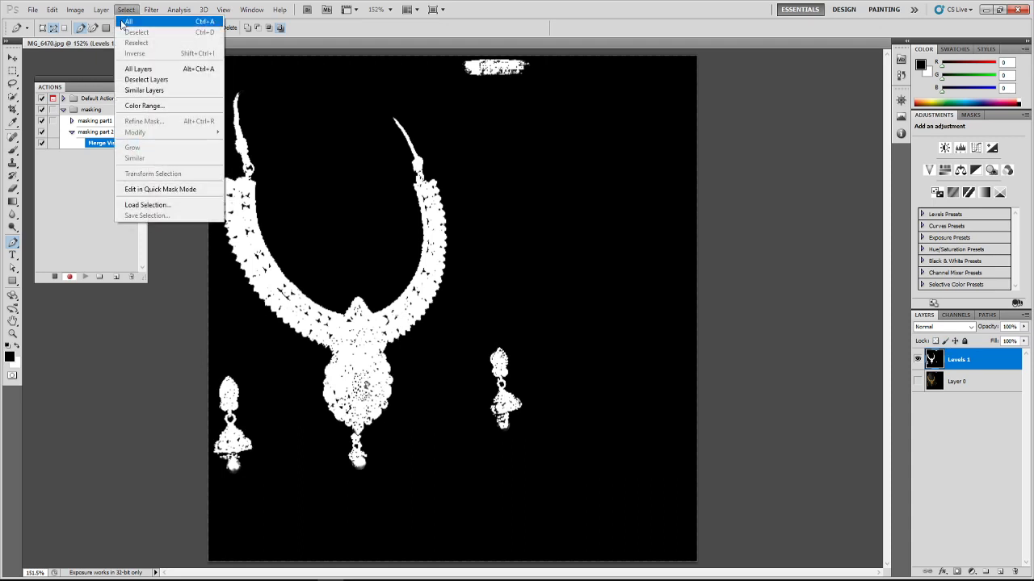
{"action": "left_click", "coordinate": [127, 22]}
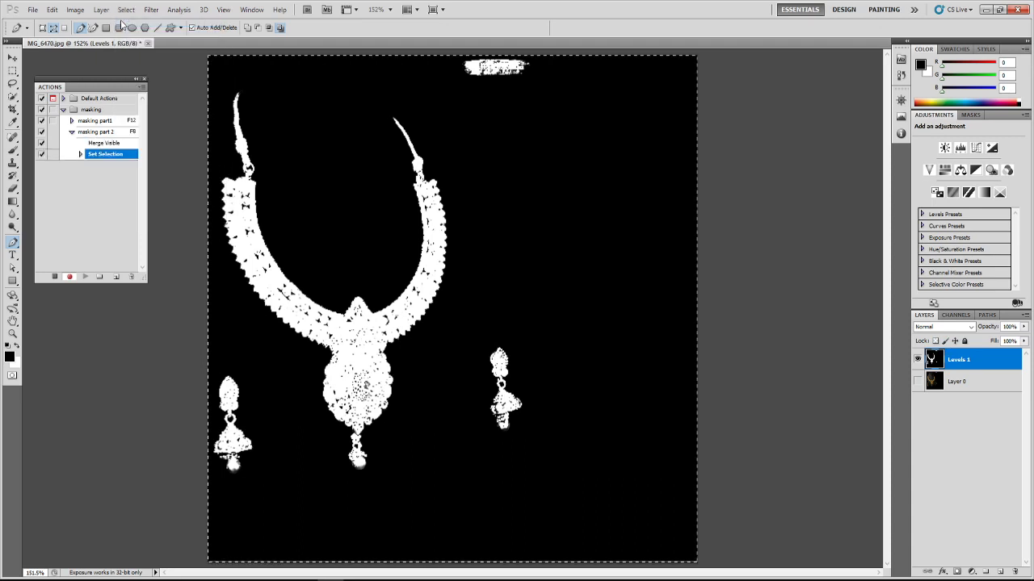
{"action": "left_click", "coordinate": [52, 10]}
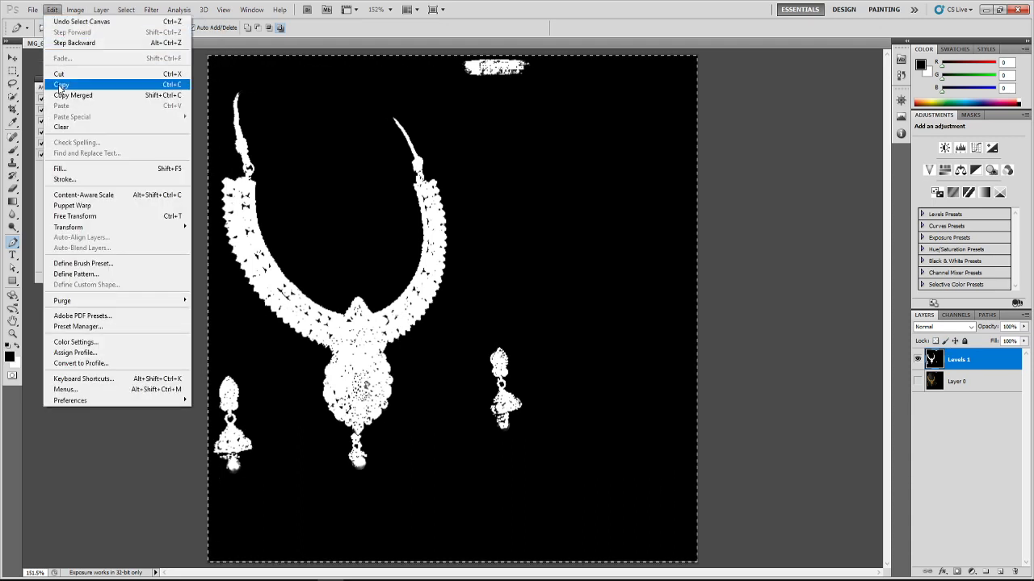
{"action": "left_click", "coordinate": [61, 84]}
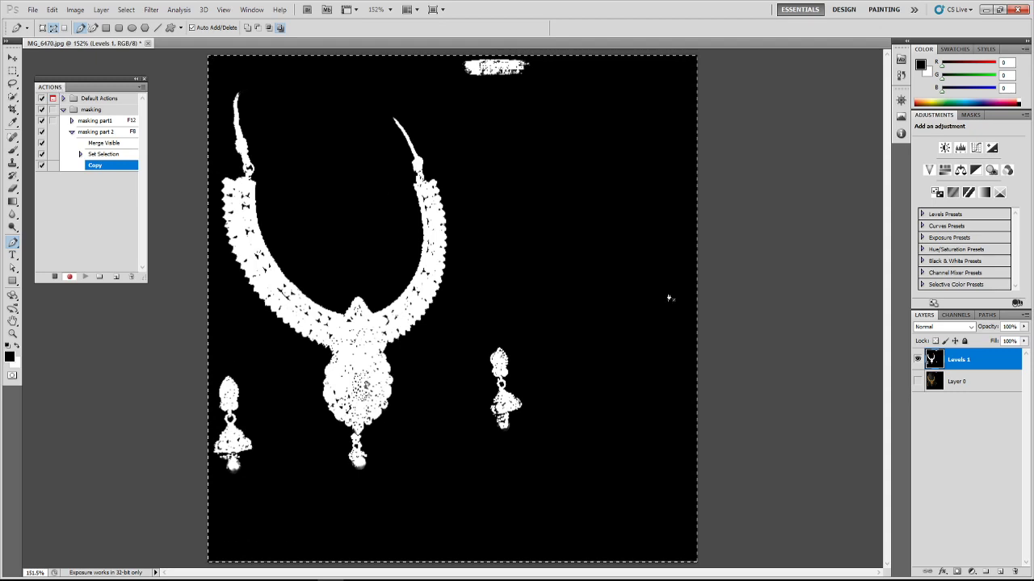
{"action": "left_click", "coordinate": [126, 10]}
{"action": "left_click", "coordinate": [133, 32]}
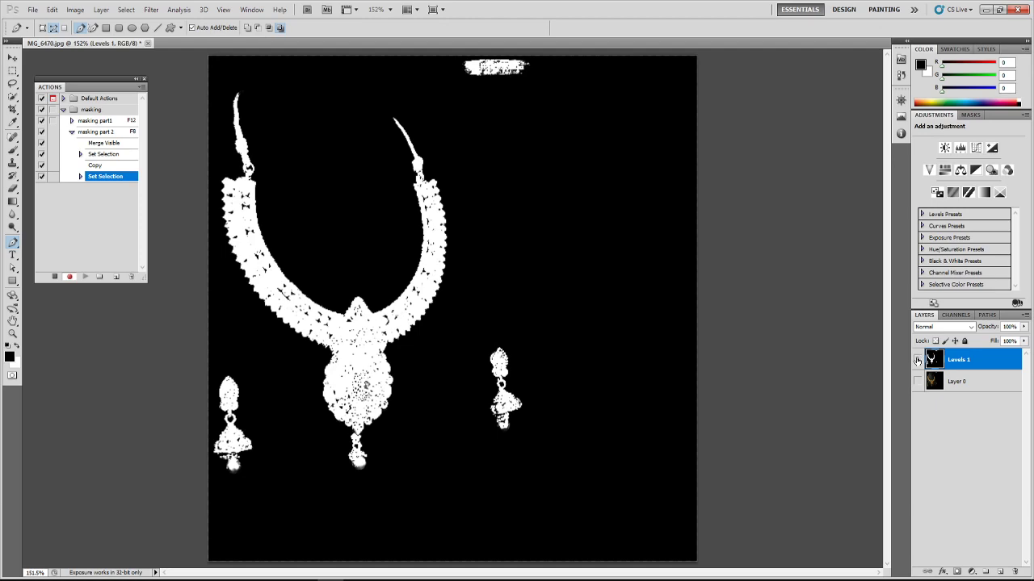
Step: Hide Levels 1, show and select the gold necklace Layer 0, and add a blank layer mask
{"action": "left_click", "coordinate": [917, 361]}
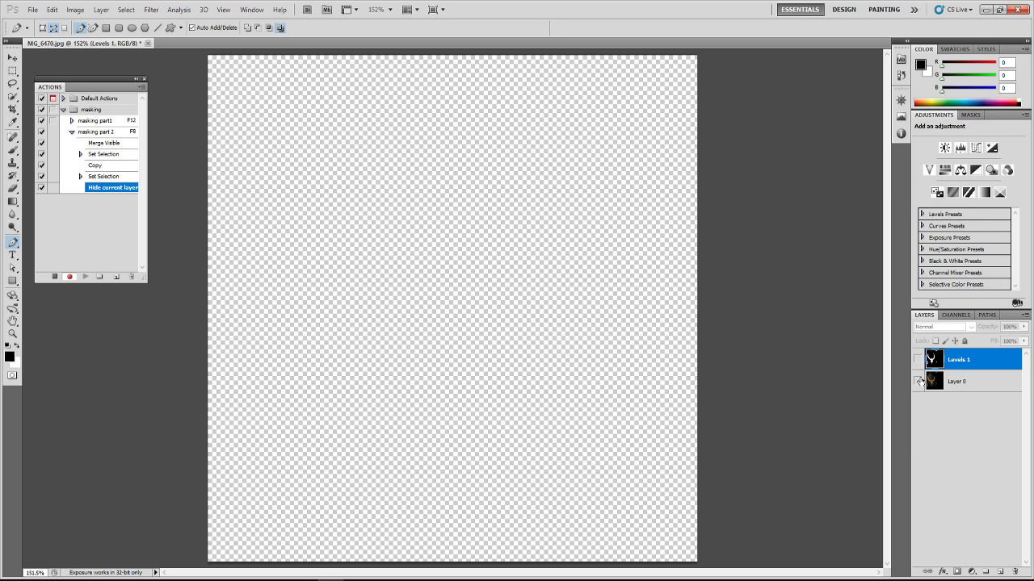
{"action": "left_click", "coordinate": [918, 381]}
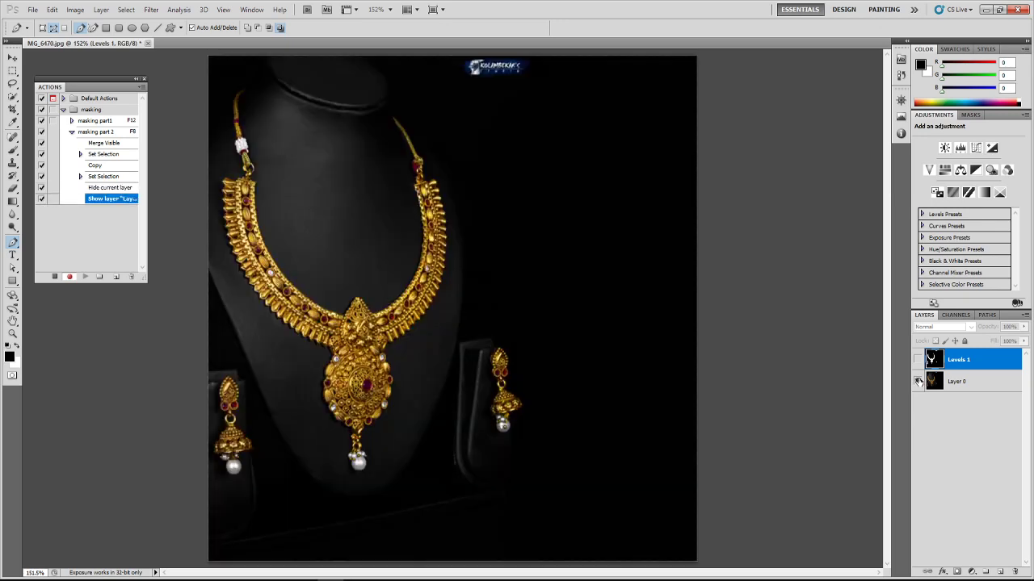
{"action": "left_click", "coordinate": [978, 388]}
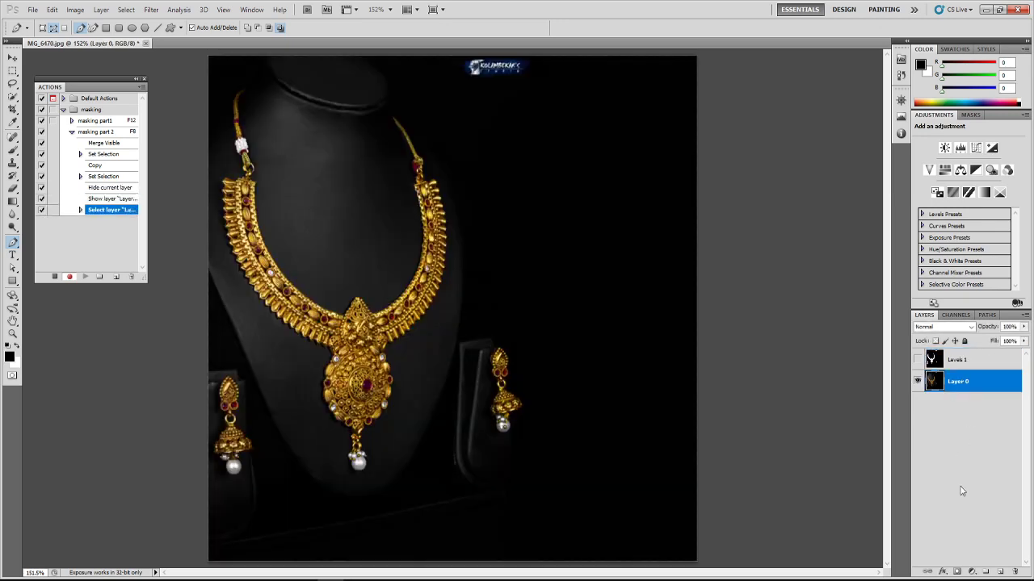
{"action": "left_click", "coordinate": [956, 571]}
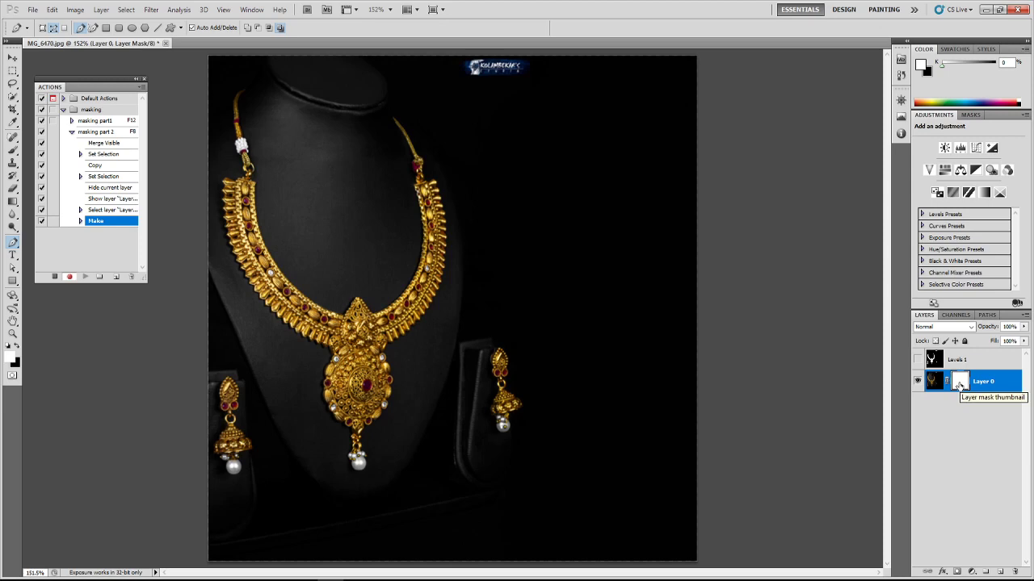
Step: Swap colours and Paste In Place the black-and-white necklace image into Layer 0's mask
{"action": "key", "text": "alt"}
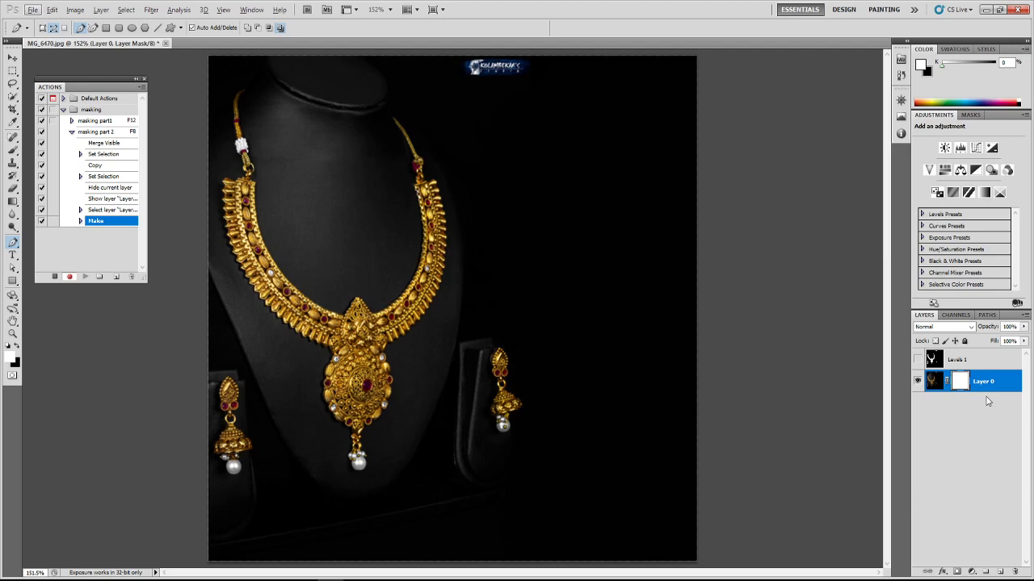
{"action": "key", "text": "x"}
{"action": "left_click", "coordinate": [57, 10]}
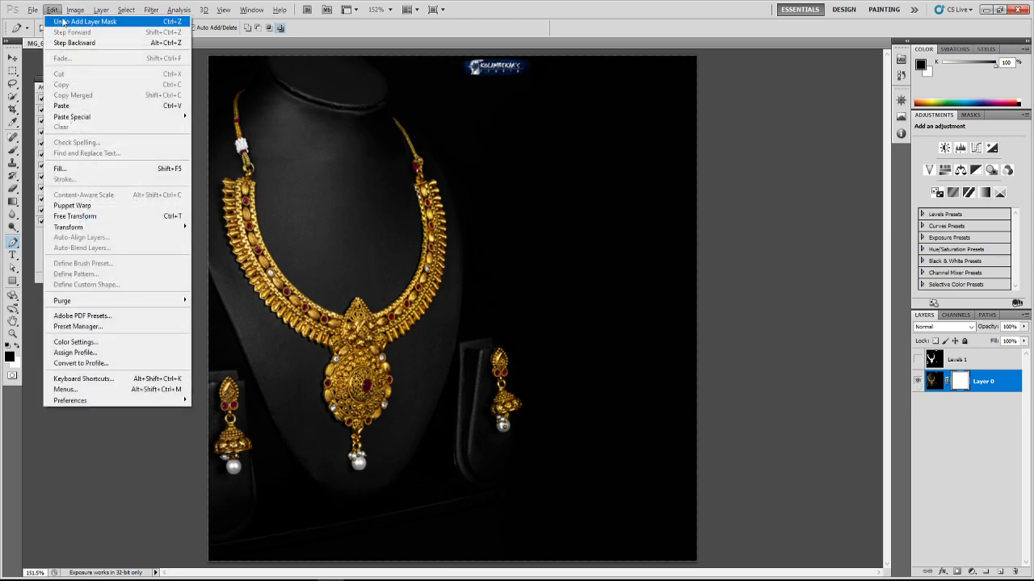
{"action": "mouse_move", "coordinate": [129, 117]}
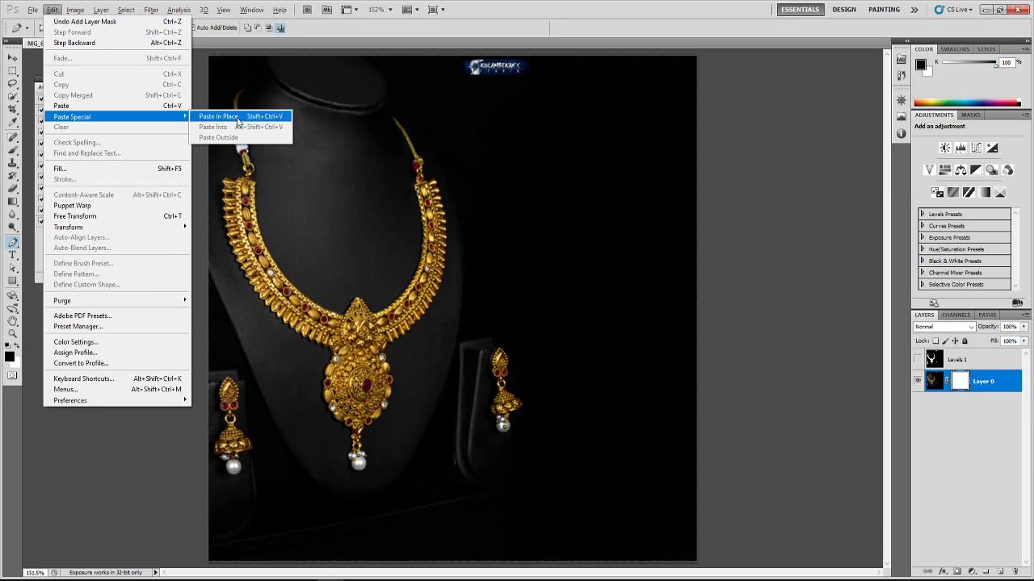
{"action": "left_click", "coordinate": [238, 117]}
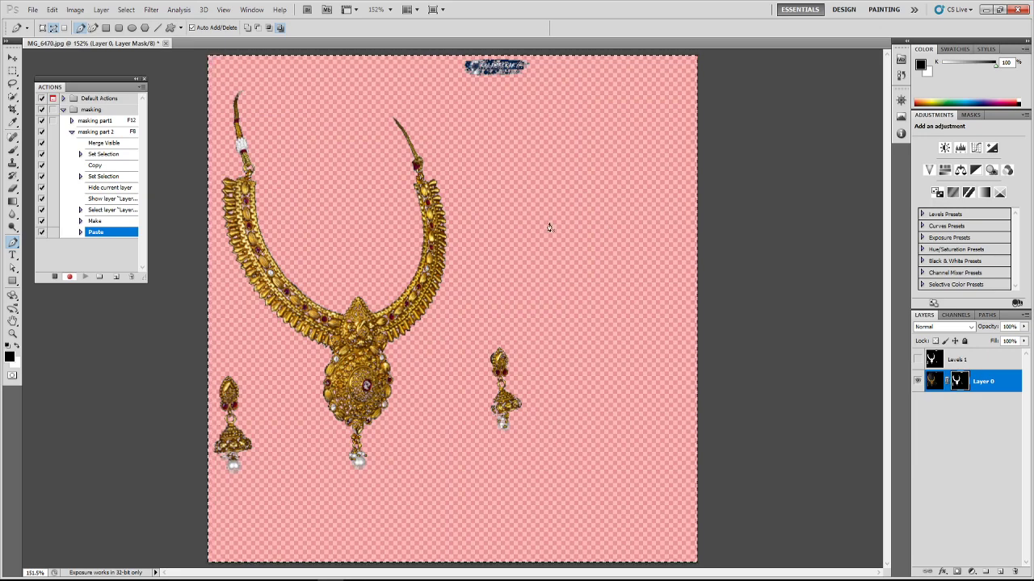
{"action": "left_click", "coordinate": [127, 10]}
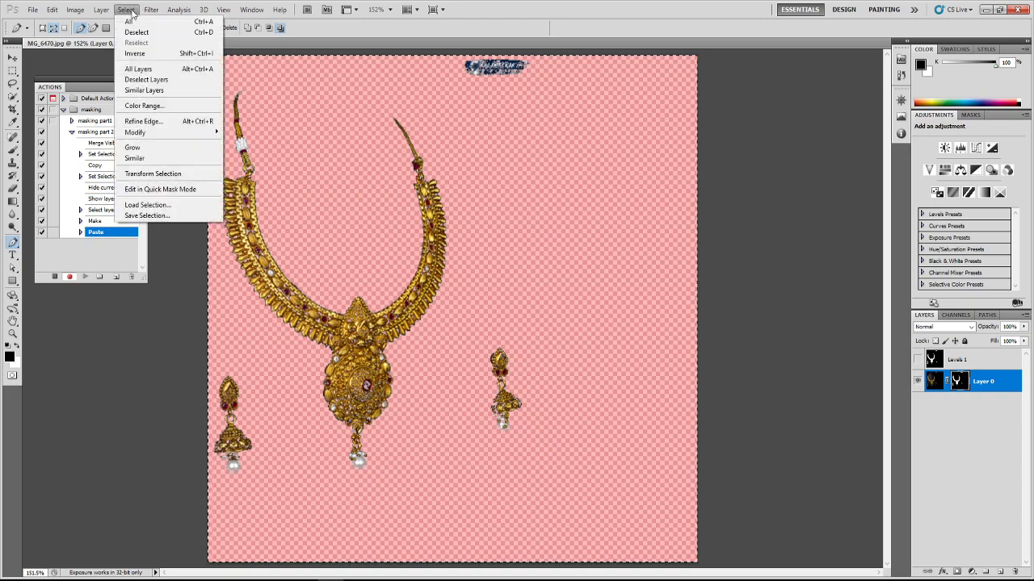
Step: Deselect, return to Layer 0's image thumbnail, and add a new empty Layer 1
{"action": "left_click", "coordinate": [137, 33]}
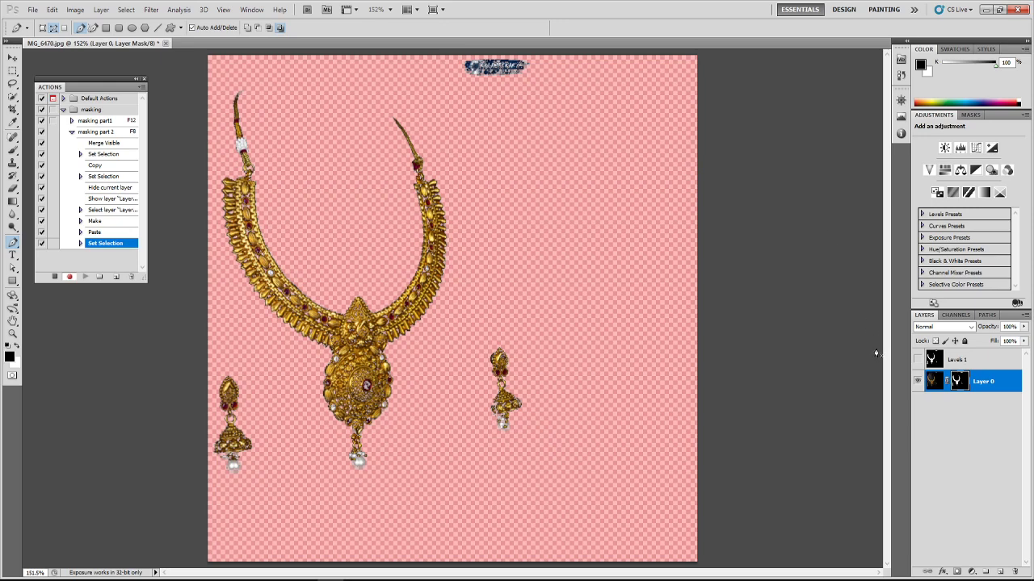
{"action": "left_click", "coordinate": [933, 383]}
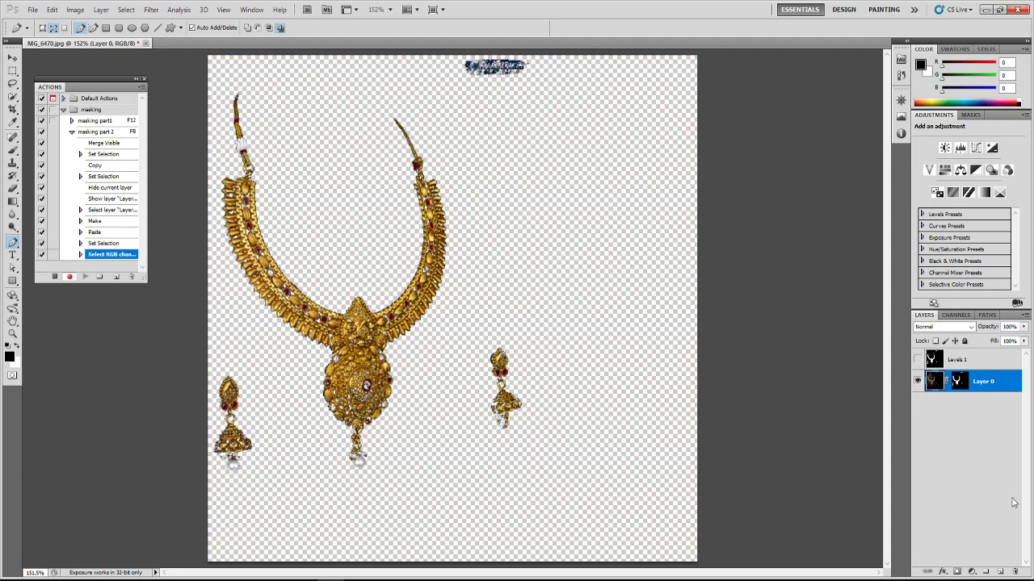
{"action": "left_click", "coordinate": [1000, 573]}
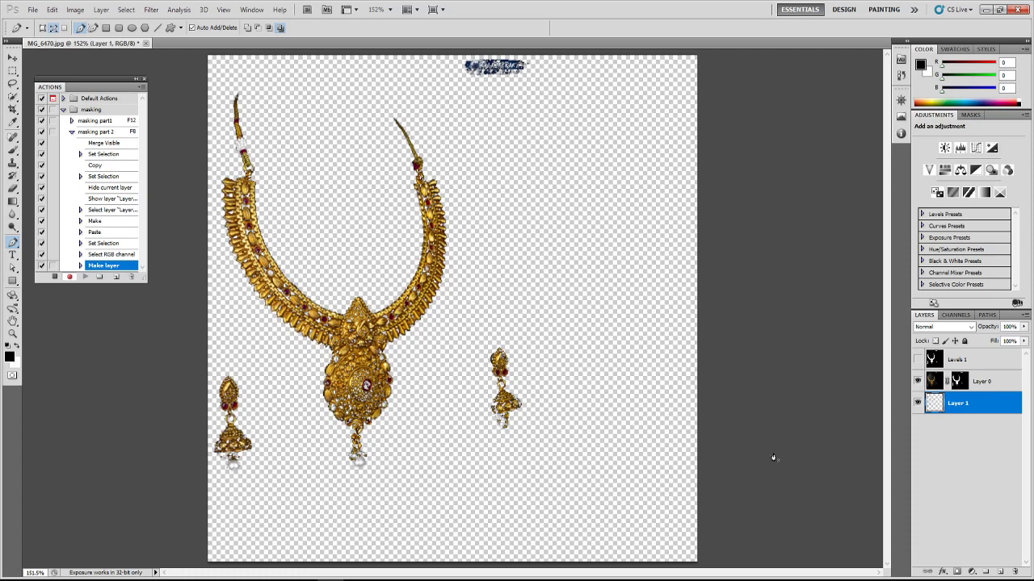
Step: Fill Layer 1 with White using Shift+F5, then delete the Levels 1 adjustment layer
{"action": "key", "text": "shift+F5"}
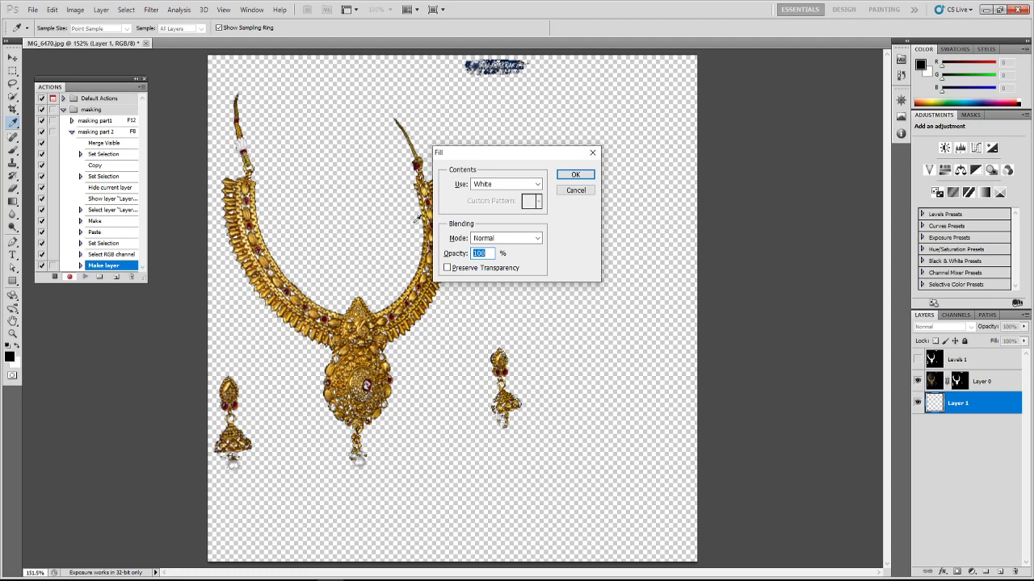
{"action": "left_click", "coordinate": [519, 189]}
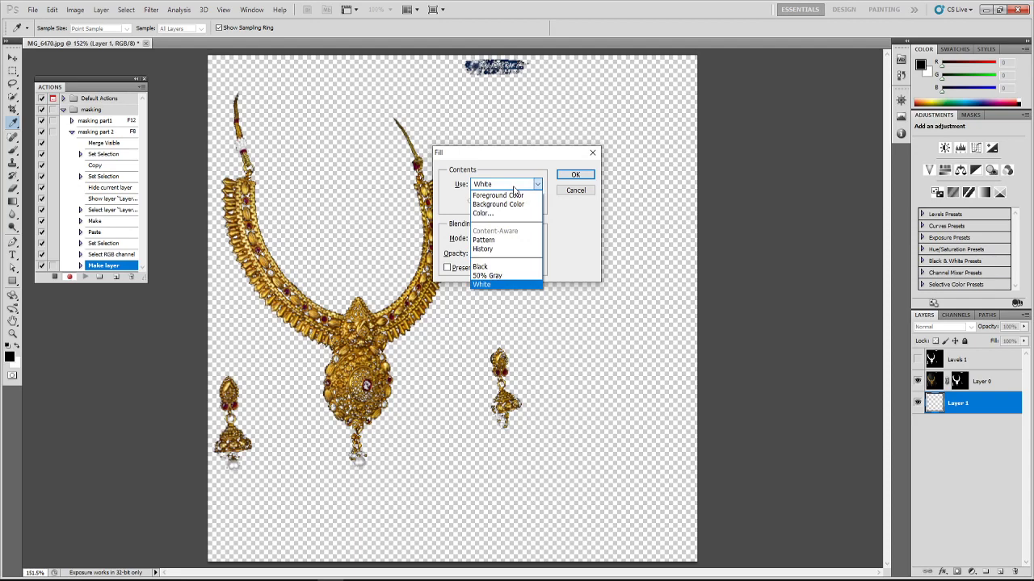
{"action": "left_click", "coordinate": [536, 168]}
{"action": "left_click", "coordinate": [587, 178]}
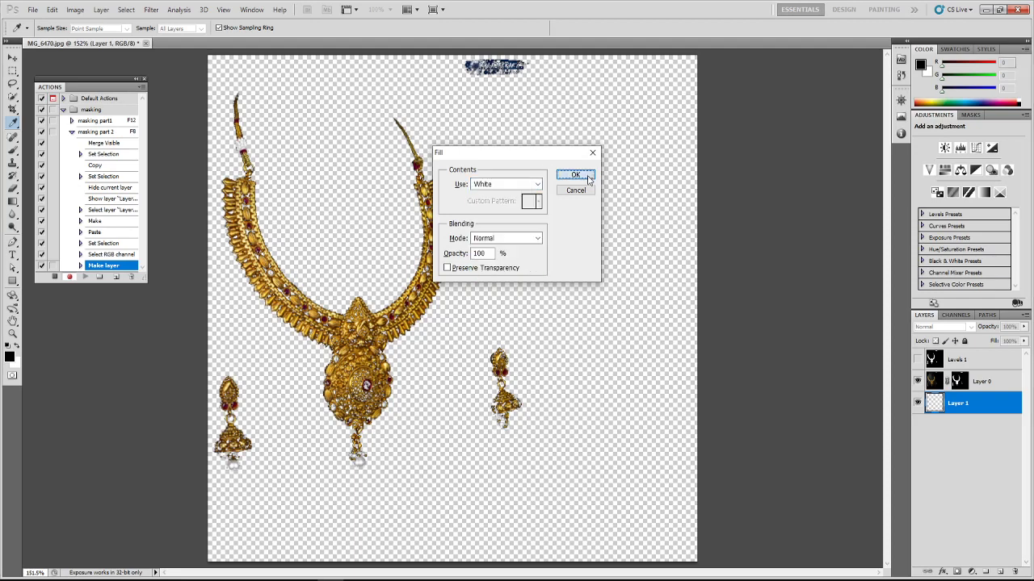
{"action": "key", "text": "p"}
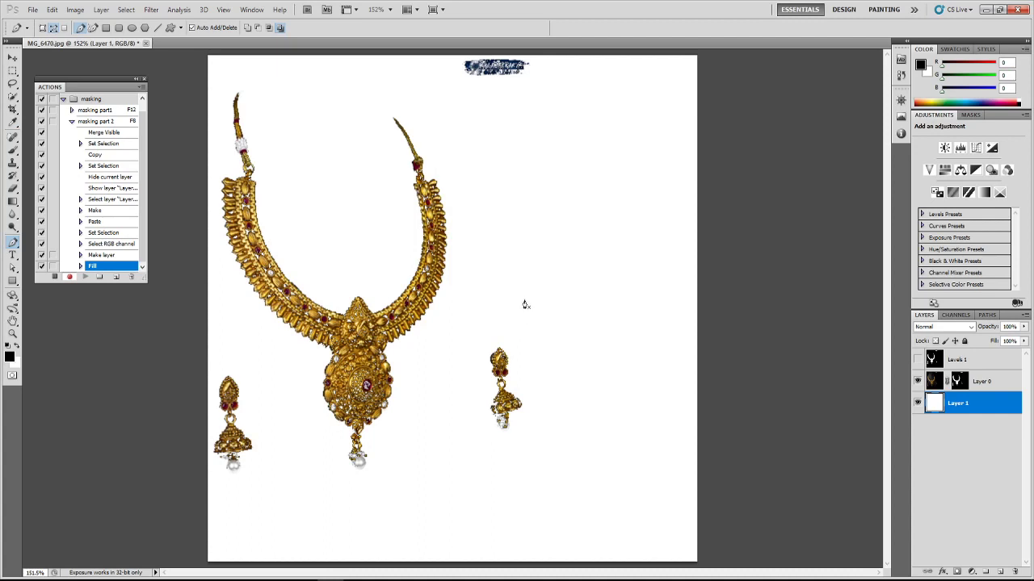
{"action": "left_click", "coordinate": [961, 360]}
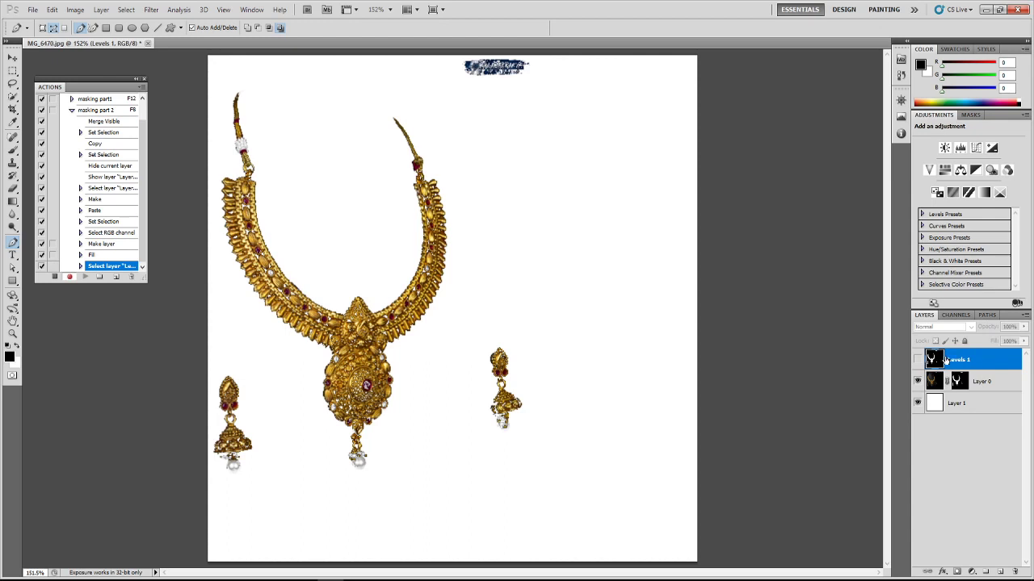
{"action": "key", "text": "Delete"}
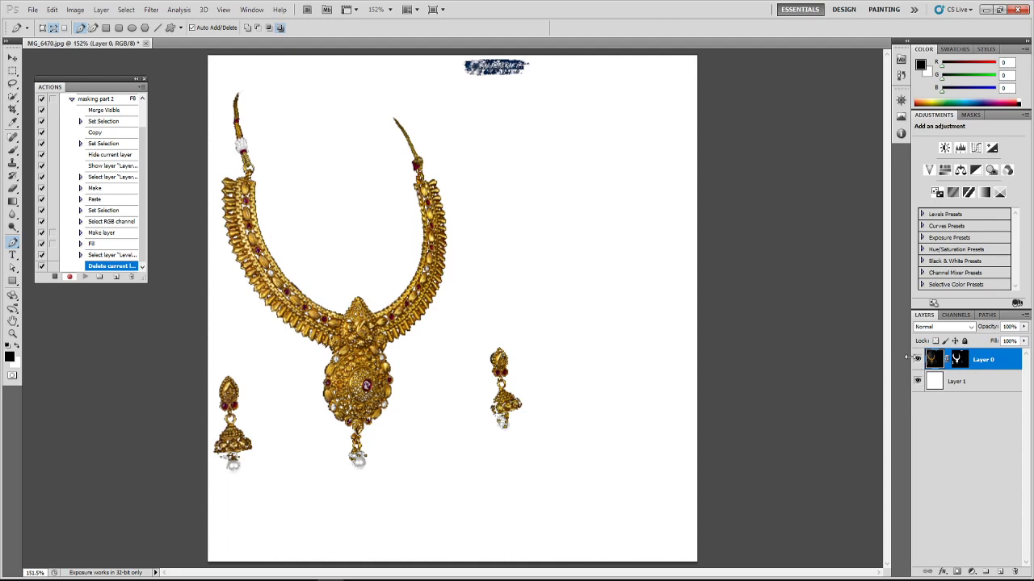
Step: Target Layer 0's mask thumbnail and display its Pixel Mask density and feather settings
{"action": "left_click", "coordinate": [957, 360]}
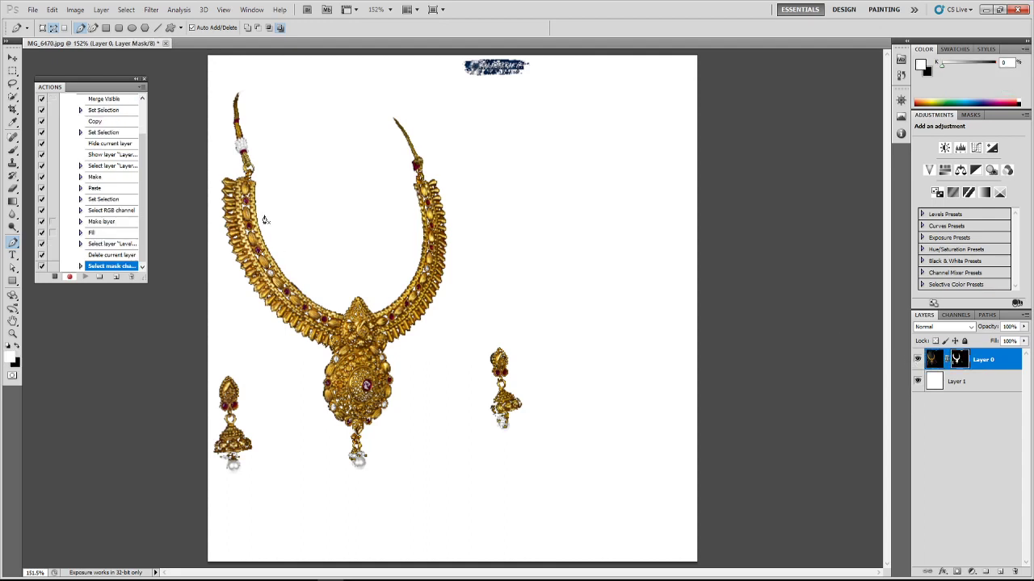
{"action": "left_click", "coordinate": [970, 115]}
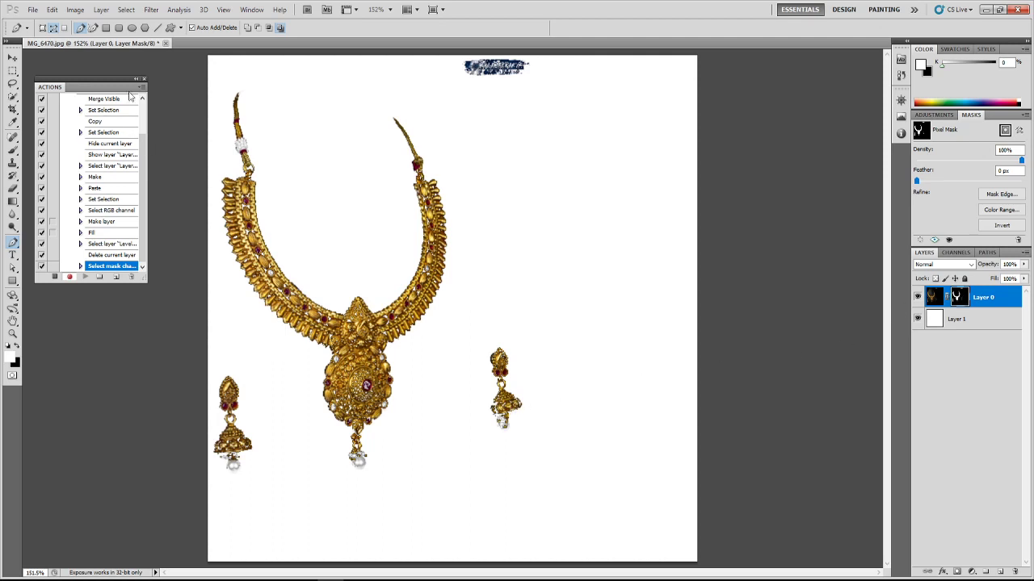
Step: Apply a Gaussian Blur with 0.4-pixel radius to Layer 0's mask
{"action": "left_click", "coordinate": [153, 11]}
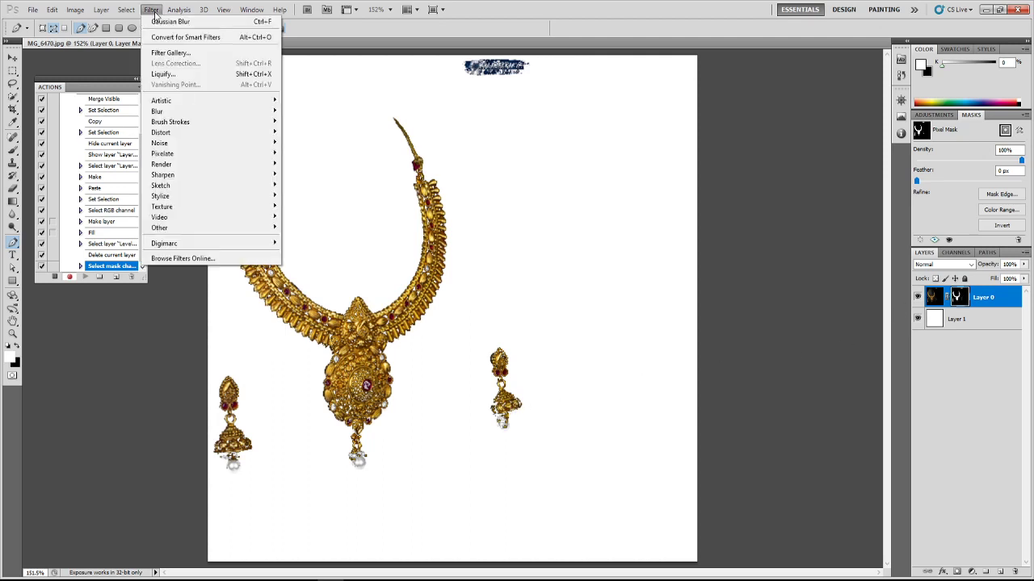
{"action": "mouse_move", "coordinate": [191, 112]}
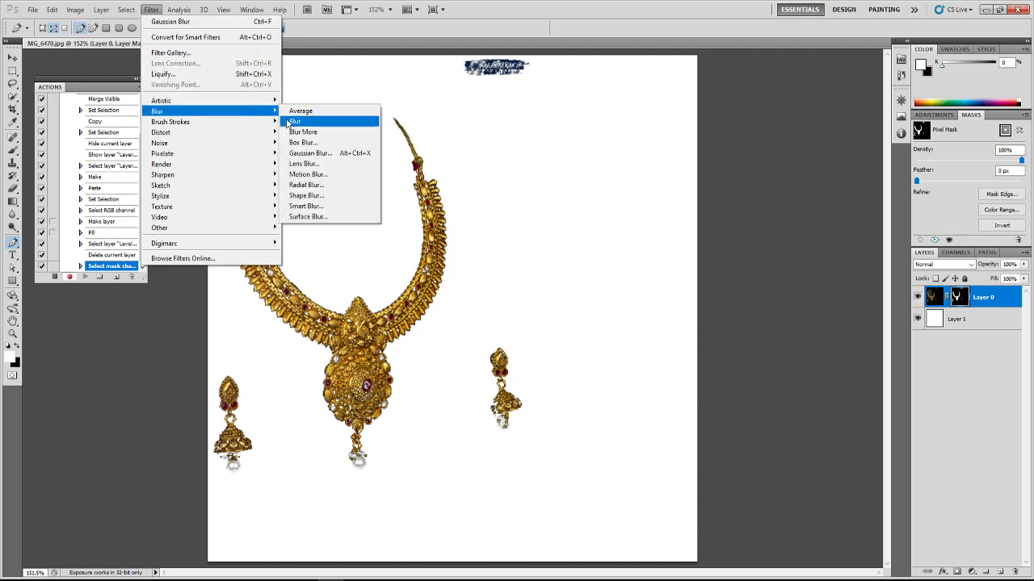
{"action": "left_click", "coordinate": [312, 154]}
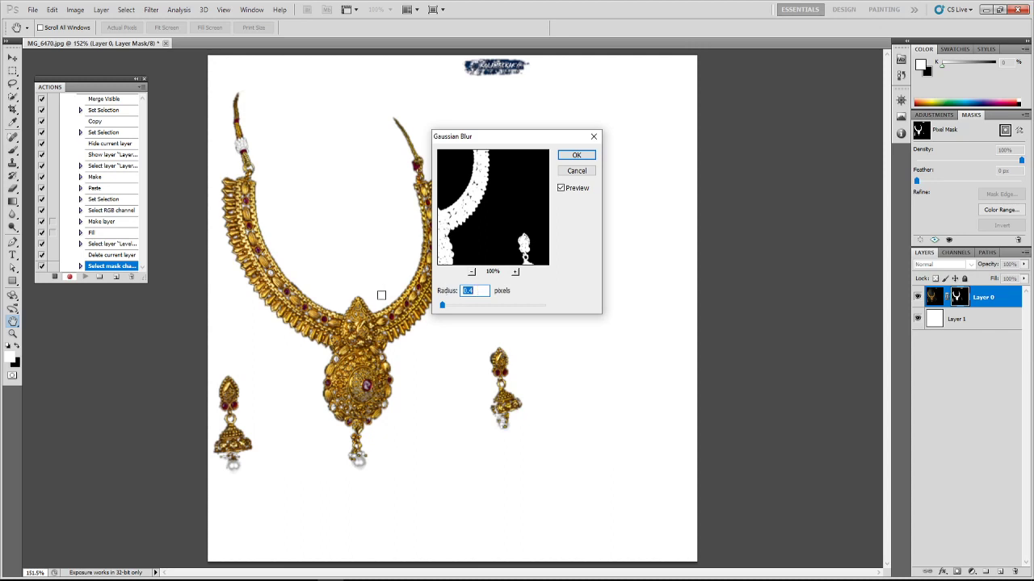
{"action": "left_click", "coordinate": [576, 155]}
{"action": "scroll", "coordinate": [440, 250], "scroll_direction": "up", "scroll_amount": 5}
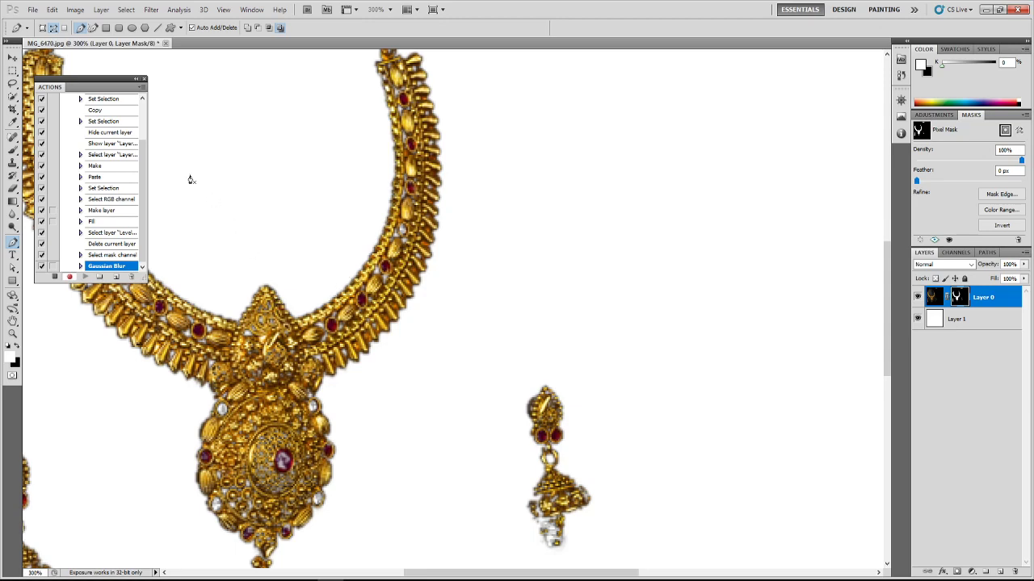
{"action": "left_click", "coordinate": [56, 11]}
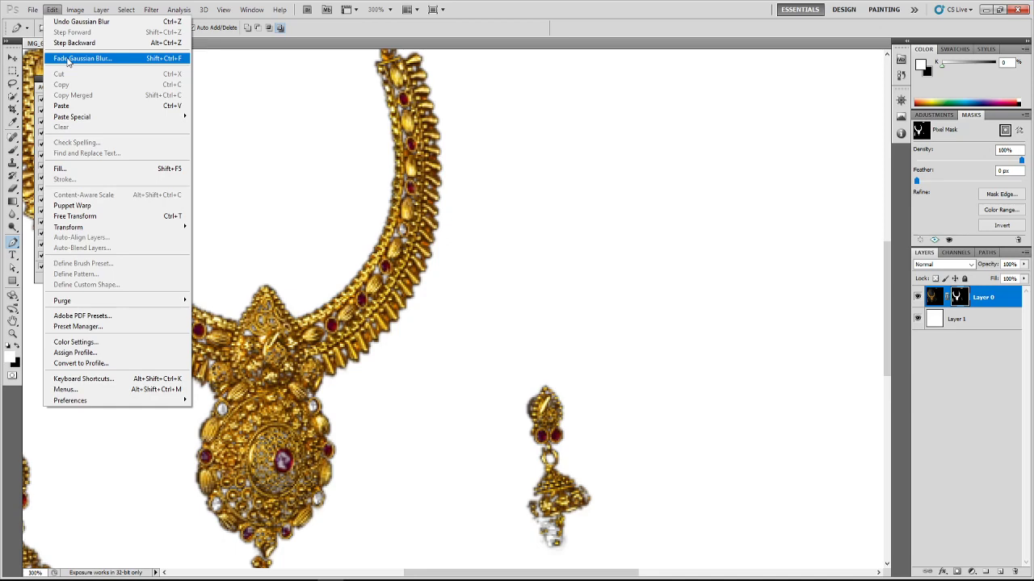
Step: Fade the mask's Gaussian Blur to 75% opacity and stop recording masking part 2
{"action": "left_click", "coordinate": [68, 62]}
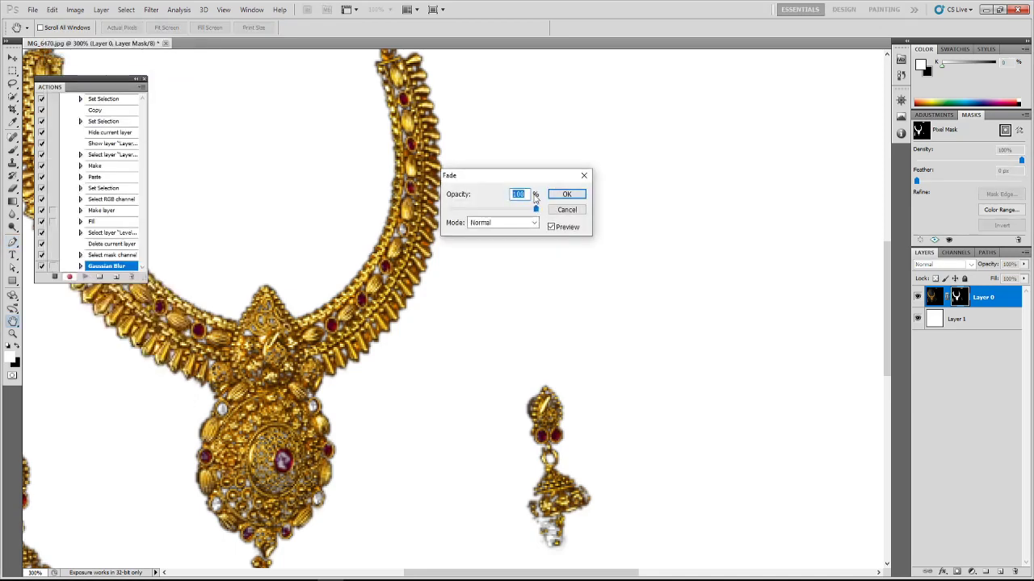
{"action": "type", "text": "50"}
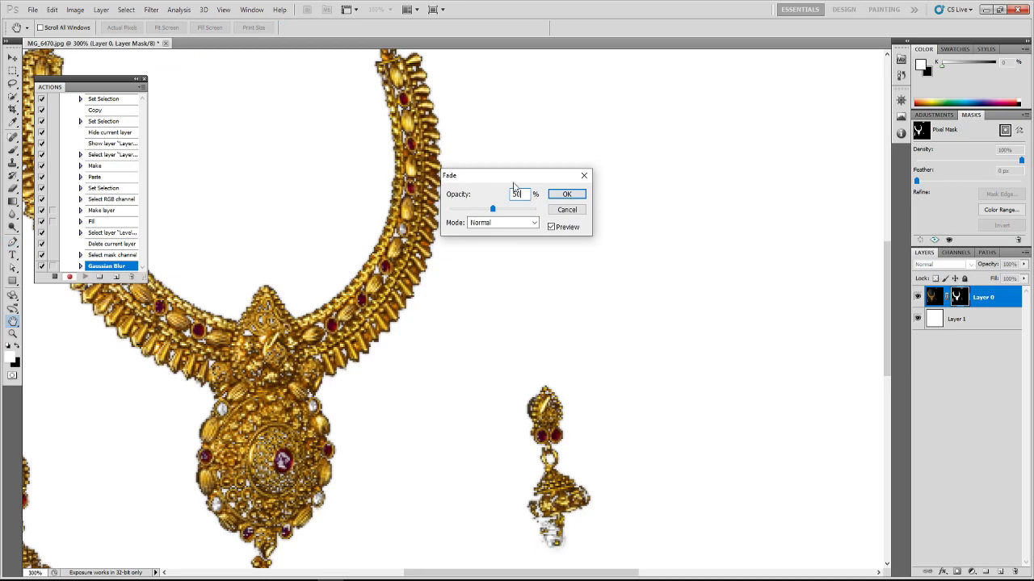
{"action": "type", "text": "75"}
{"action": "left_click", "coordinate": [563, 195]}
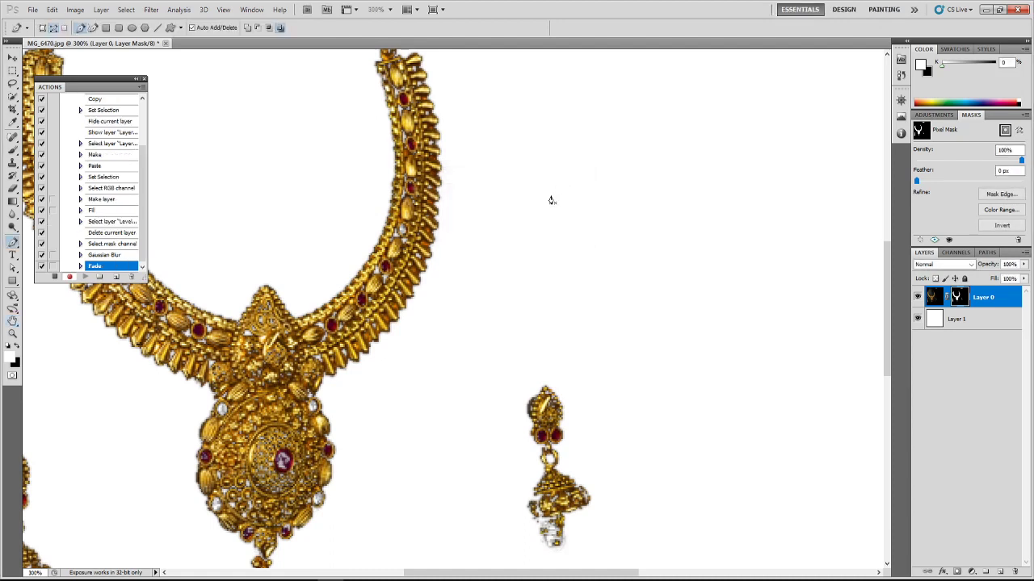
{"action": "key", "text": "p"}
{"action": "left_click", "coordinate": [53, 278]}
Step: Collapse the masking part 2 action so the masking set shows its two actions
{"action": "scroll", "coordinate": [91, 149], "scroll_direction": "up", "scroll_amount": 1}
{"action": "scroll", "coordinate": [91, 151], "scroll_direction": "up", "scroll_amount": 2}
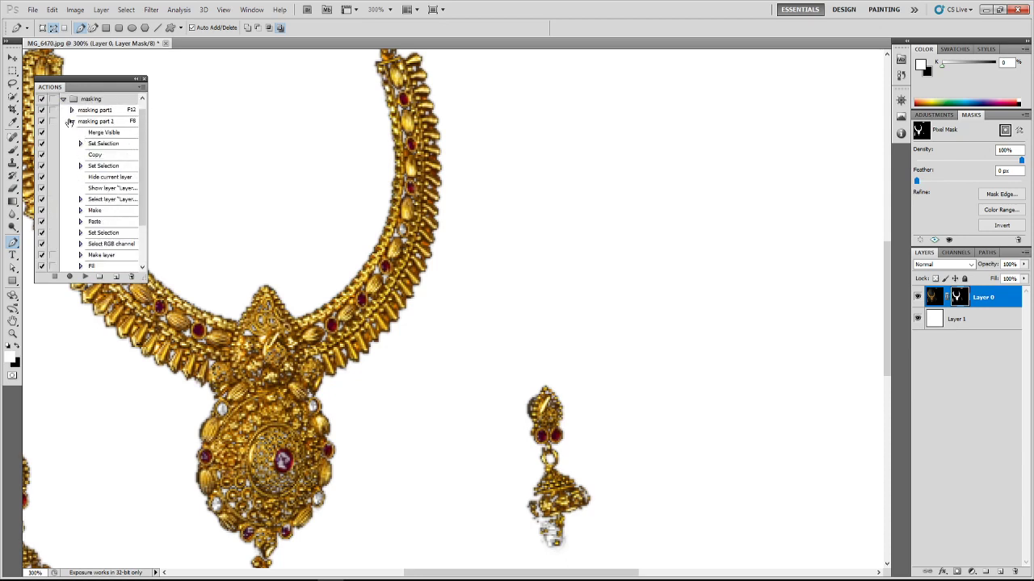
{"action": "left_click", "coordinate": [72, 121]}
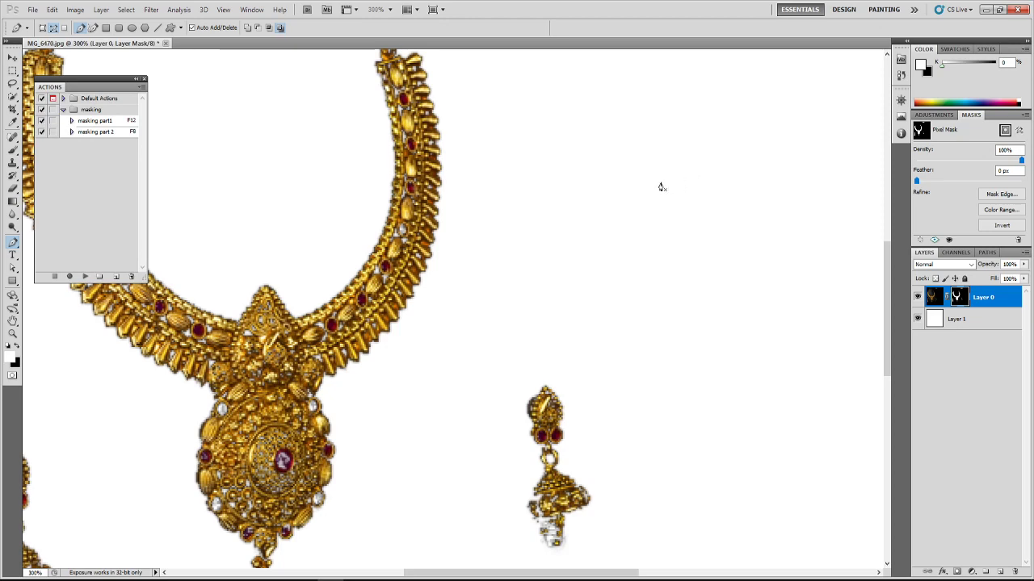
Step: Zoom in closely on the pendant and the bottom of the right earring
{"action": "key", "text": "ctrl+minus"}
{"action": "key", "text": "ctrl+minus"}
{"action": "key", "text": "ctrl+plus"}
{"action": "left_click_drag", "start_coordinate": [466, 174], "coordinate": [548, 278]}
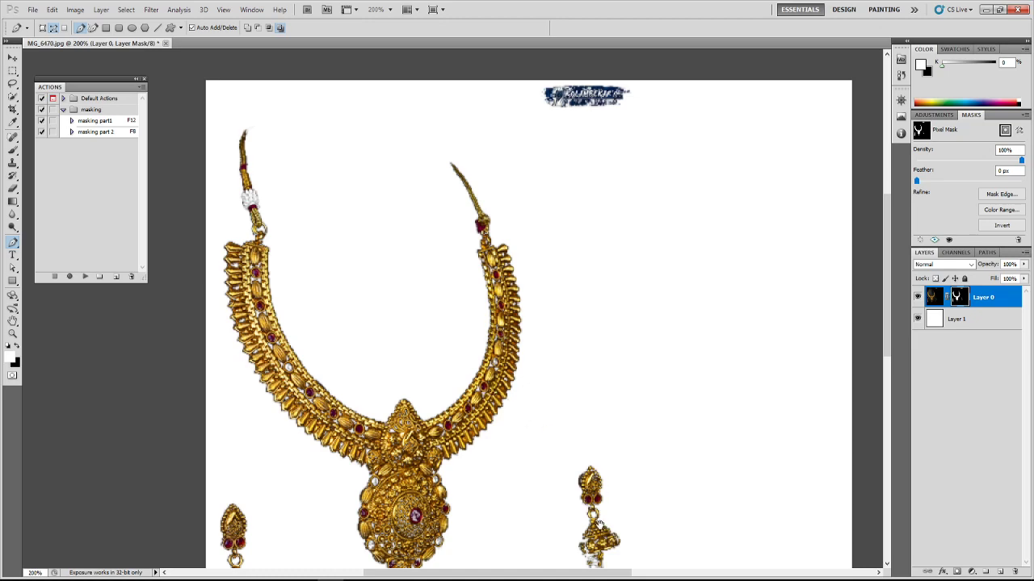
{"action": "scroll", "coordinate": [602, 523], "scroll_direction": "down", "scroll_amount": 5}
{"action": "scroll", "coordinate": [598, 403], "scroll_direction": "right", "scroll_amount": 1}
{"action": "key", "text": "ctrl+plus"}
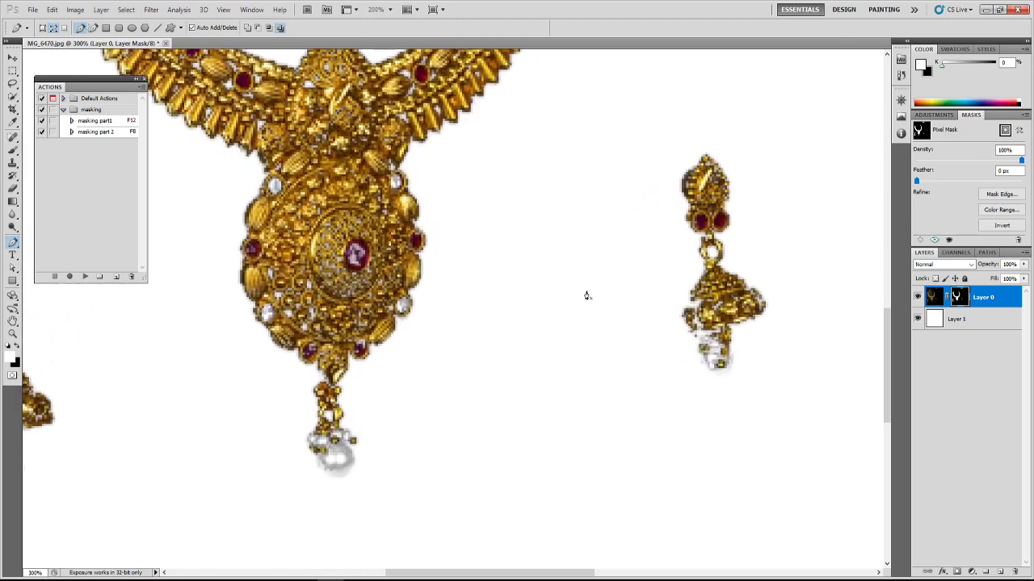
{"action": "key", "text": "ctrl+plus"}
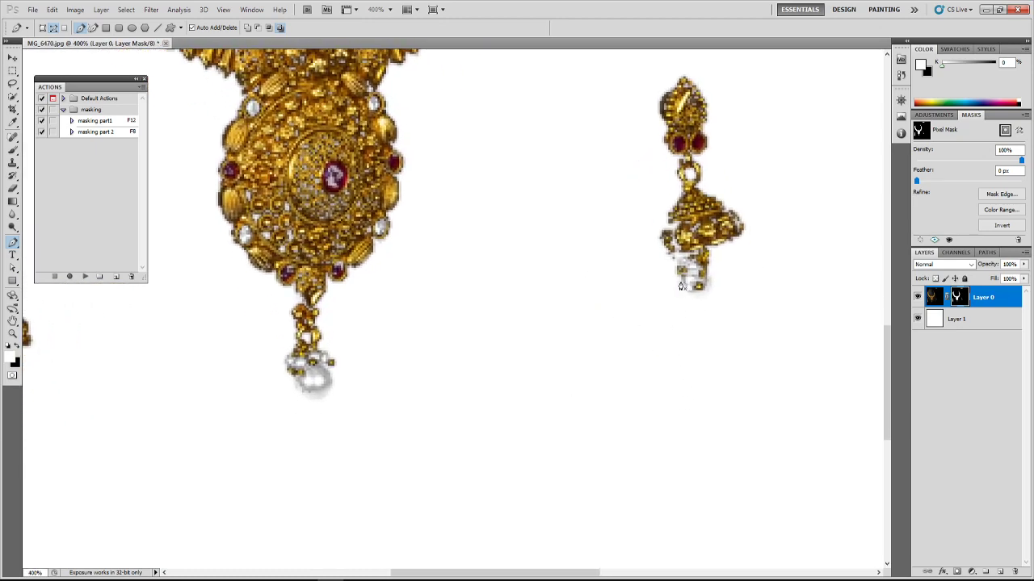
Step: View the mask alone and brush white over the black specks on the right earring
{"action": "left_click", "coordinate": [958, 301], "text": "alt"}
{"action": "key", "text": "b"}
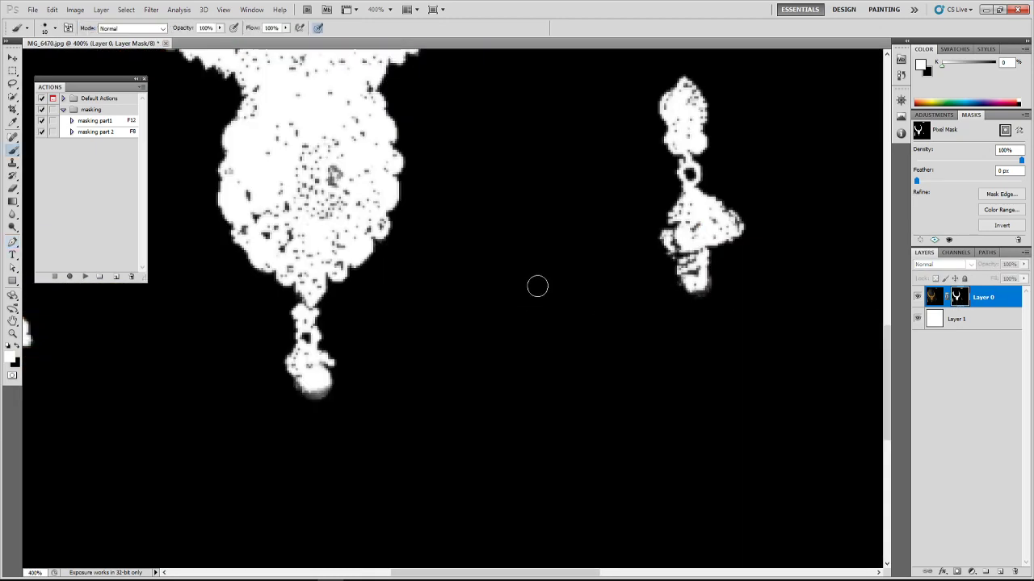
{"action": "left_click_drag", "start_coordinate": [566, 226], "coordinate": [475, 336]}
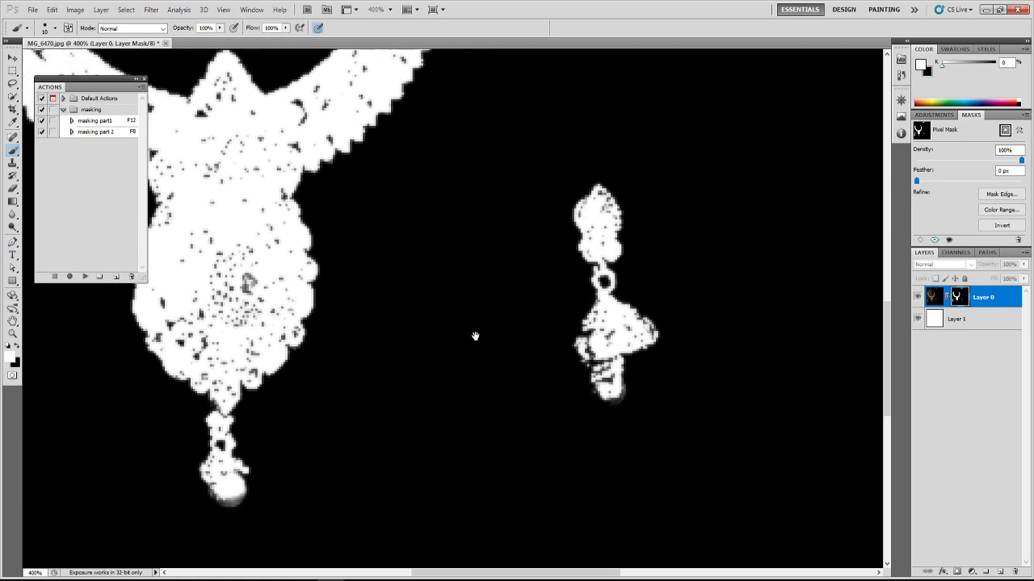
{"action": "key", "text": "bracketright"}
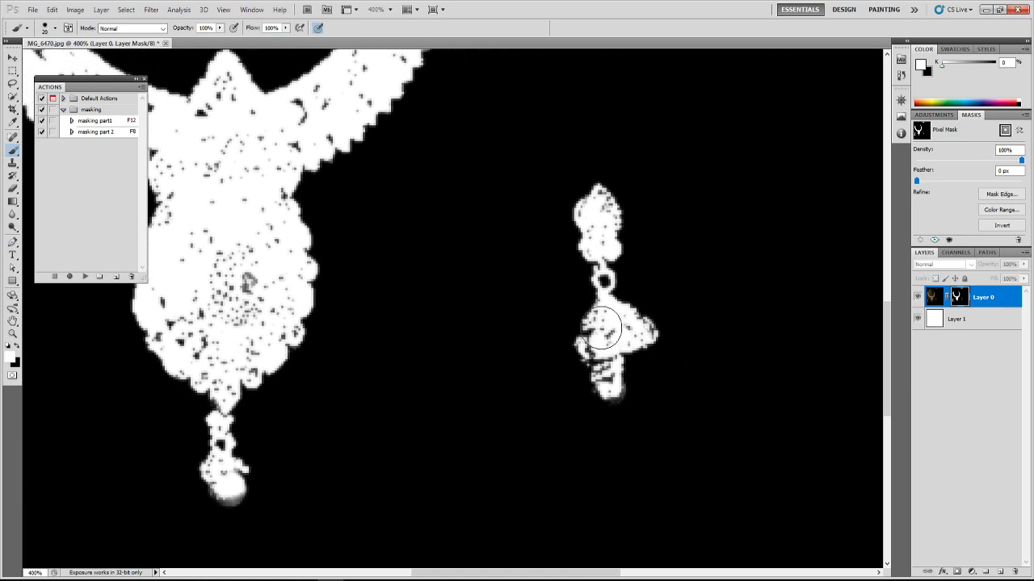
{"action": "key", "text": "bracketleft"}
{"action": "key", "text": "bracketright"}
{"action": "mouse_move", "coordinate": [619, 334]}
{"action": "left_mouse_down"}
{"action": "mouse_move", "coordinate": [601, 313]}
{"action": "mouse_move", "coordinate": [589, 339]}
{"action": "mouse_move", "coordinate": [610, 381]}
{"action": "mouse_move", "coordinate": [614, 354]}
{"action": "mouse_move", "coordinate": [599, 357]}
{"action": "left_mouse_up"}
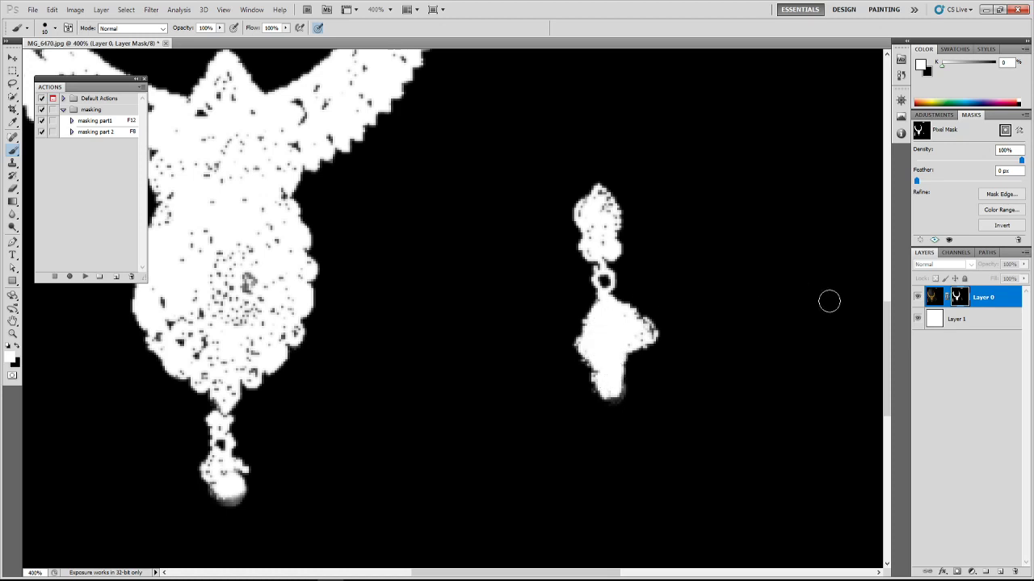
Step: Return to the colour image and pan over to the pendant and left earring
{"action": "left_click", "coordinate": [958, 301], "text": "alt"}
{"action": "left_click_drag", "start_coordinate": [551, 316], "coordinate": [706, 355]}
{"action": "mouse_move", "coordinate": [367, 347]}
{"action": "left_mouse_down"}
{"action": "mouse_move", "coordinate": [499, 349]}
{"action": "mouse_move", "coordinate": [542, 430]}
{"action": "left_mouse_up"}
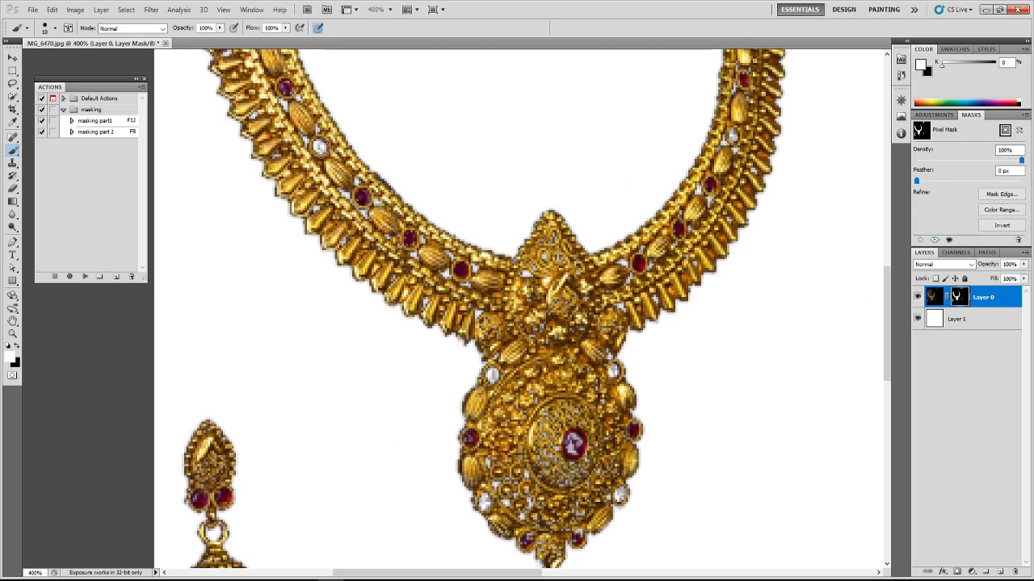
{"action": "left_click_drag", "start_coordinate": [319, 150], "coordinate": [341, 220]}
Step: Touch up the earring edge, then paint the right earring's pearl back into the mask in white
{"action": "mouse_move", "coordinate": [536, 450]}
{"action": "left_mouse_down"}
{"action": "mouse_move", "coordinate": [506, 379]}
{"action": "mouse_move", "coordinate": [586, 202]}
{"action": "left_mouse_up"}
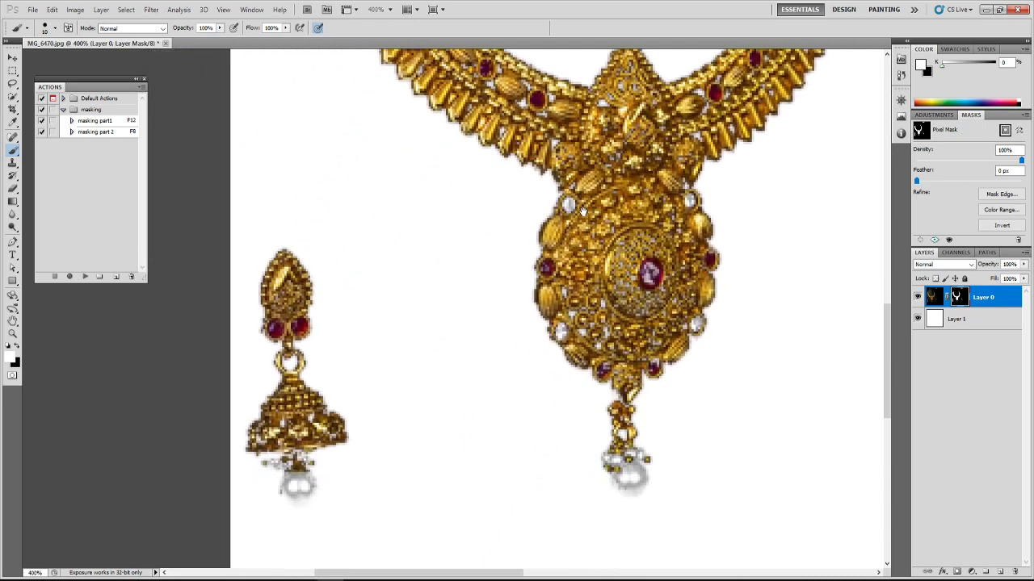
{"action": "mouse_move", "coordinate": [283, 458]}
{"action": "left_mouse_down"}
{"action": "mouse_move", "coordinate": [260, 446]}
{"action": "mouse_move", "coordinate": [273, 456]}
{"action": "mouse_move", "coordinate": [299, 440]}
{"action": "mouse_move", "coordinate": [296, 462]}
{"action": "mouse_move", "coordinate": [307, 444]}
{"action": "mouse_move", "coordinate": [299, 494]}
{"action": "left_mouse_up"}
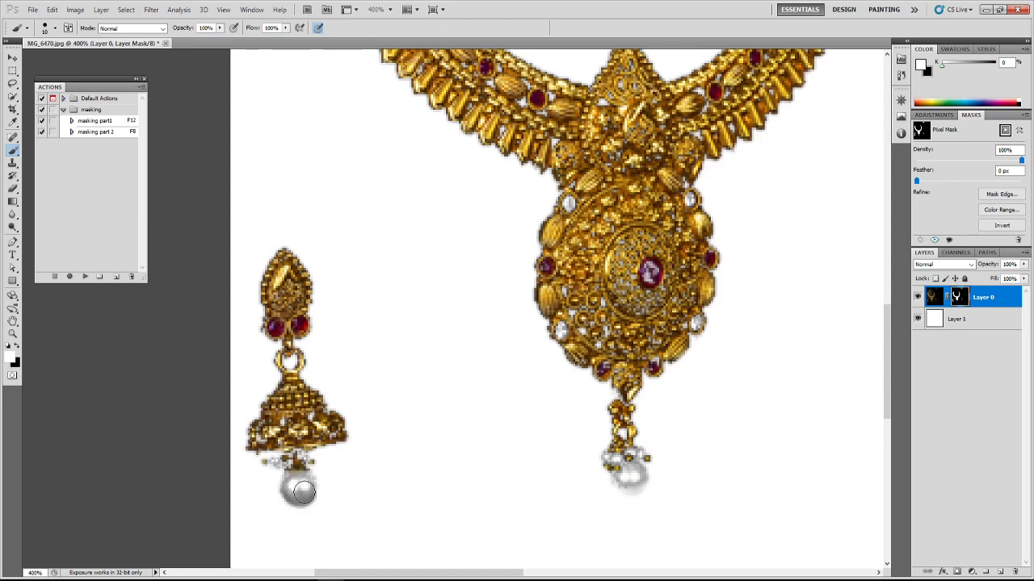
{"action": "left_click_drag", "start_coordinate": [445, 480], "coordinate": [292, 428]}
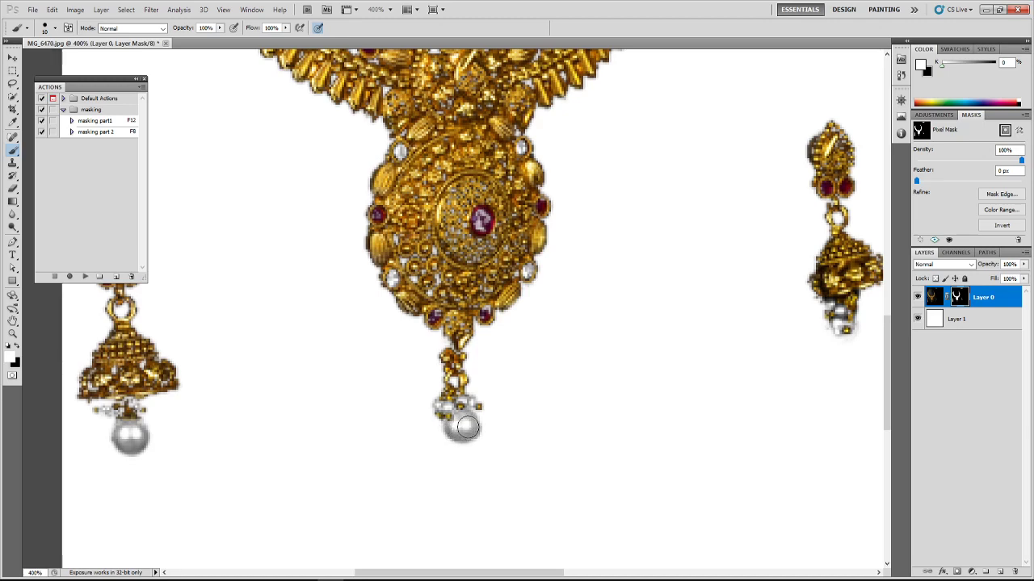
{"action": "left_click_drag", "start_coordinate": [616, 404], "coordinate": [345, 399]}
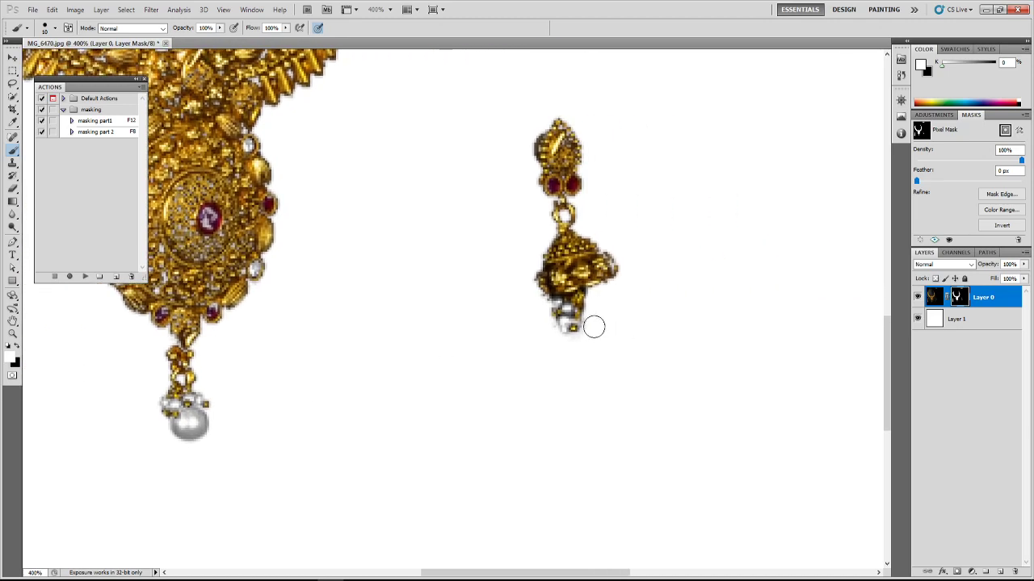
{"action": "mouse_move", "coordinate": [560, 325]}
{"action": "left_mouse_down"}
{"action": "mouse_move", "coordinate": [566, 338]}
{"action": "mouse_move", "coordinate": [563, 317]}
{"action": "mouse_move", "coordinate": [575, 316]}
{"action": "mouse_move", "coordinate": [581, 295]}
{"action": "left_mouse_up"}
{"action": "scroll", "coordinate": [582, 294], "scroll_direction": "up", "scroll_amount": 2}
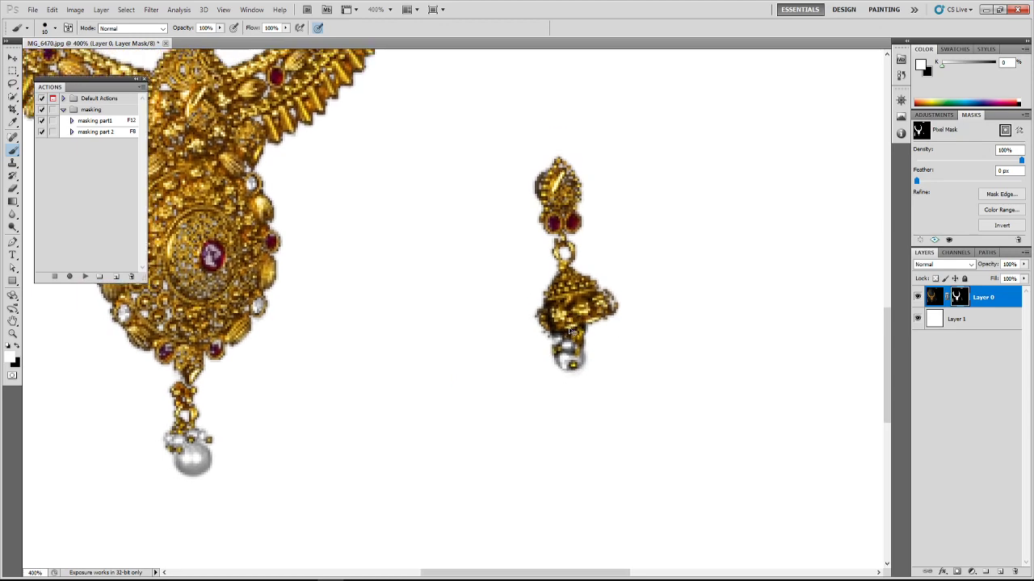
{"action": "key", "text": "ctrl+minus"}
{"action": "key", "text": "ctrl+minus"}
{"action": "key", "text": "ctrl+minus"}
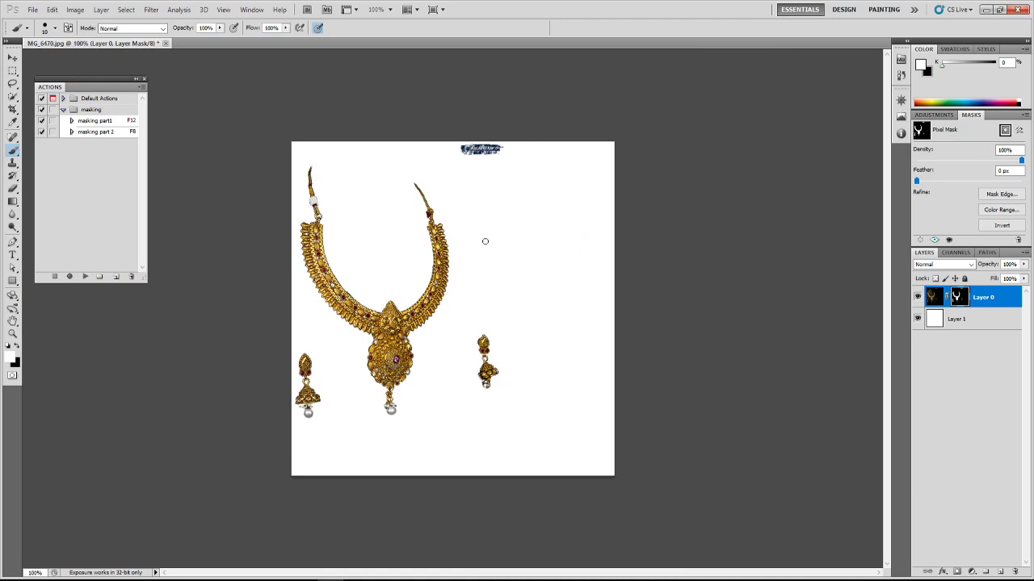
{"action": "key", "text": "ctrl+plus"}
{"action": "key", "text": "ctrl+plus"}
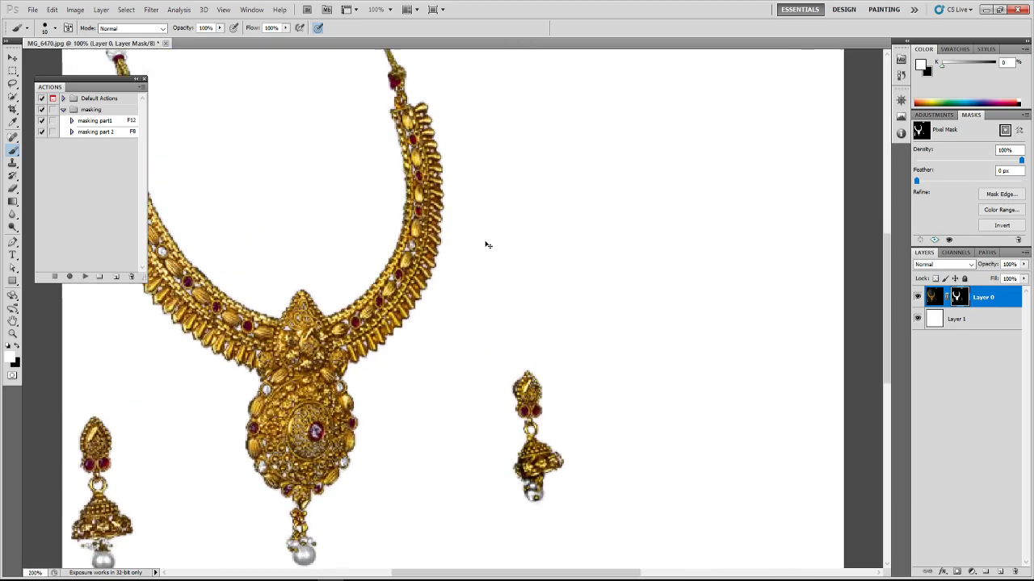
Step: Paint black on the mask with a brush of about 70 to hide the blue watermark at the top
{"action": "left_click_drag", "start_coordinate": [506, 157], "coordinate": [476, 314]}
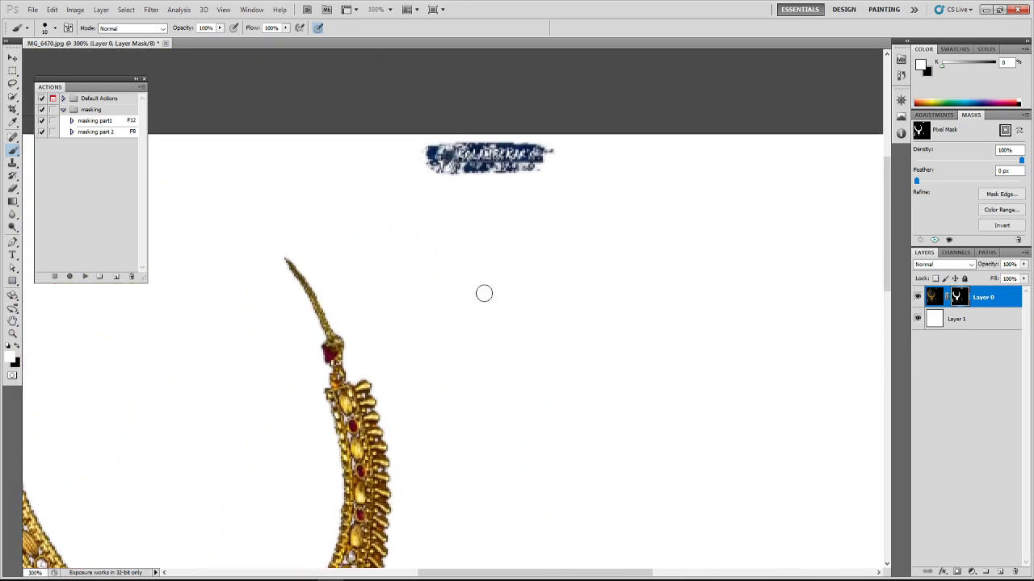
{"action": "key", "text": "bracketright"}
{"action": "key", "text": "bracketright"}
{"action": "key", "text": "bracketright"}
{"action": "key", "text": "bracketright"}
{"action": "key", "text": "bracketright"}
{"action": "key", "text": "bracketright"}
{"action": "key", "text": "x"}
{"action": "mouse_move", "coordinate": [431, 187]}
{"action": "left_mouse_down"}
{"action": "mouse_move", "coordinate": [473, 166]}
{"action": "mouse_move", "coordinate": [609, 212]}
{"action": "mouse_move", "coordinate": [681, 194]}
{"action": "left_mouse_up"}
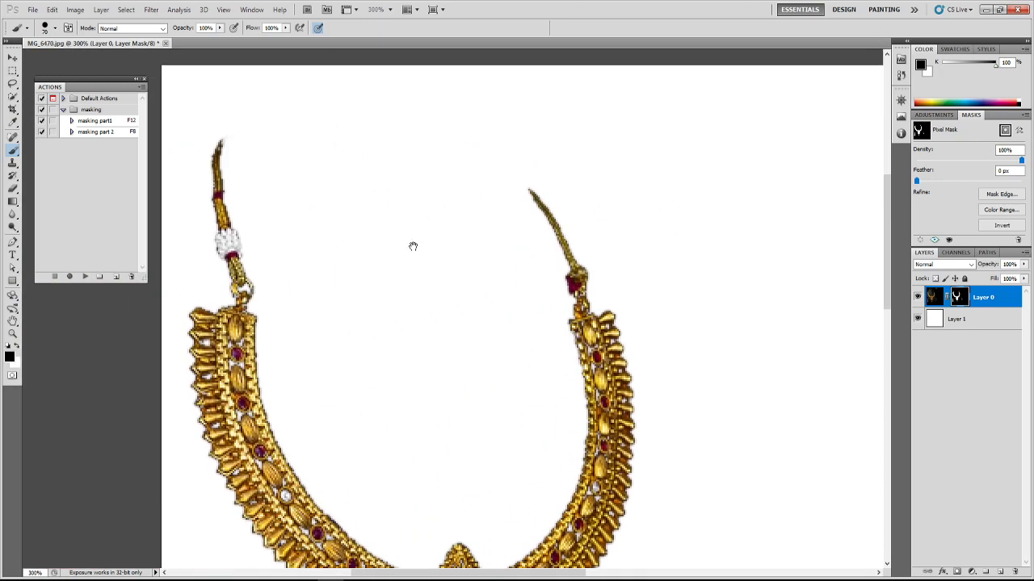
Step: Brush over the right and left cord tips at 25% opacity so they fade softly
{"action": "left_click_drag", "start_coordinate": [410, 245], "coordinate": [401, 238]}
{"action": "key", "text": "bracketleft"}
{"action": "key", "text": "bracketleft"}
{"action": "key", "text": "bracketright"}
{"action": "key", "text": "bracketright"}
{"action": "key", "text": "bracketright"}
{"action": "key", "text": "bracketright"}
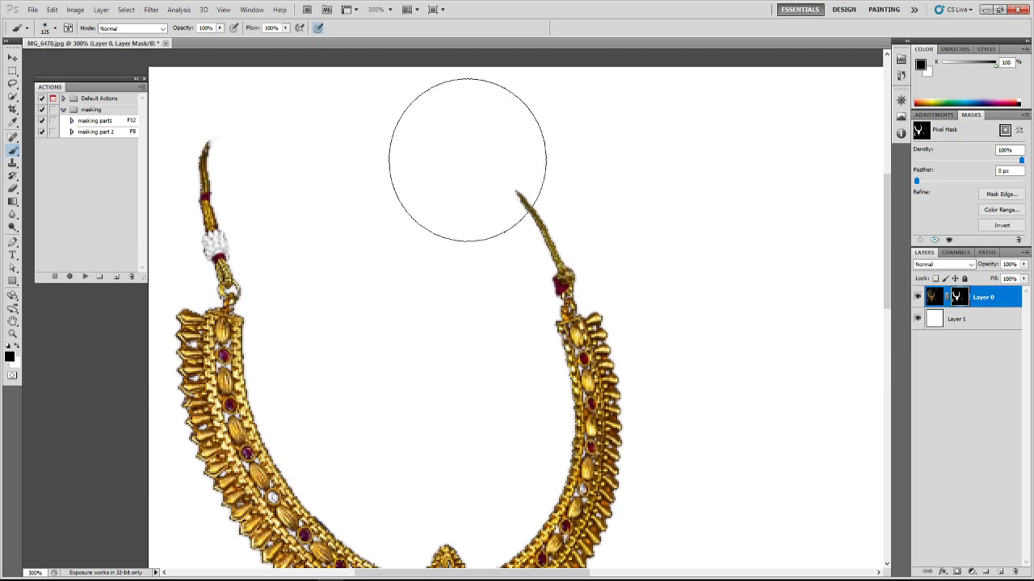
{"action": "key", "text": "2"}
{"action": "key", "text": "5"}
{"action": "left_click_drag", "start_coordinate": [487, 169], "coordinate": [481, 161]}
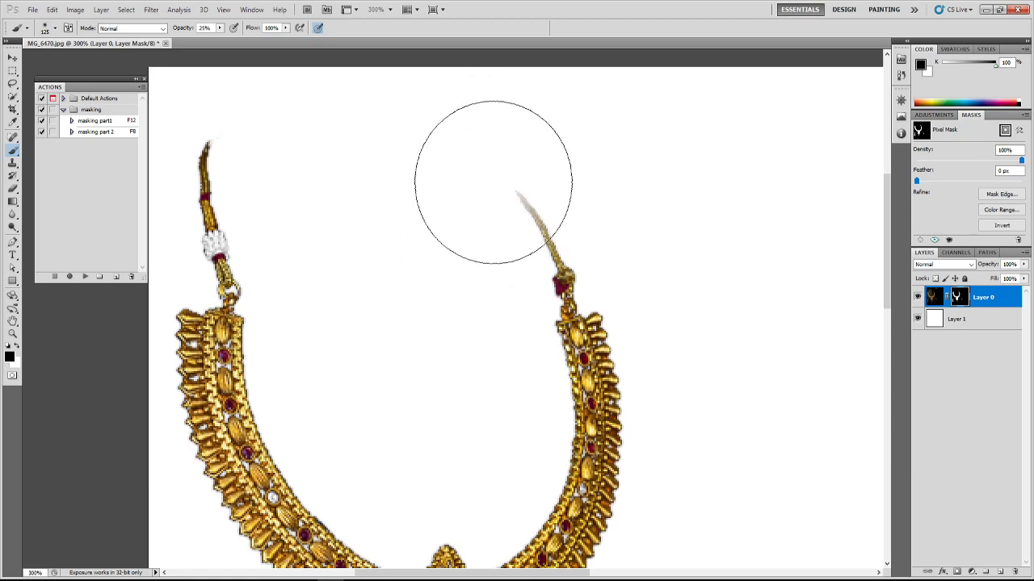
{"action": "left_click_drag", "start_coordinate": [229, 137], "coordinate": [347, 231]}
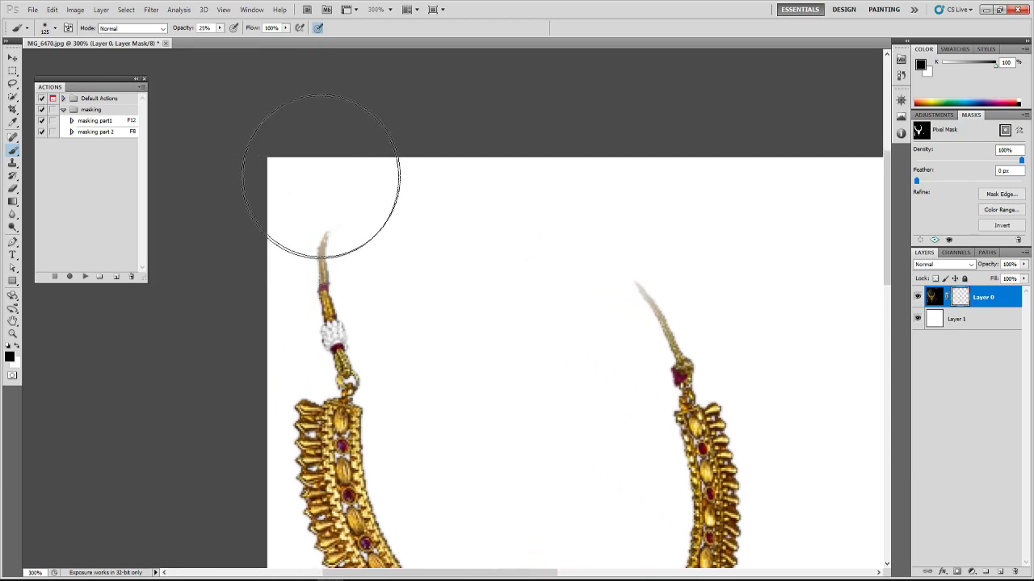
{"action": "left_click_drag", "start_coordinate": [300, 219], "coordinate": [320, 238]}
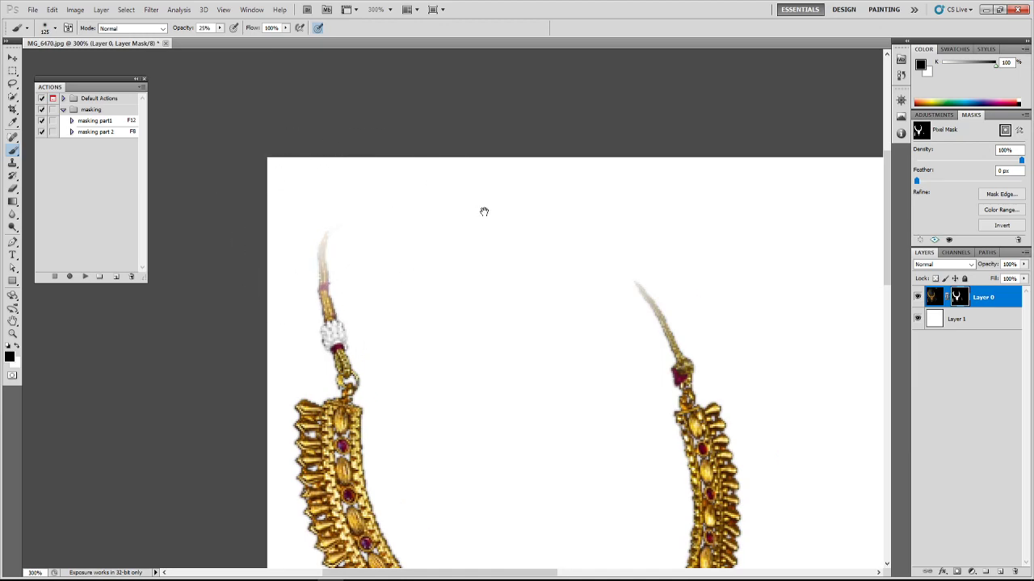
Step: Zoom out to view the whole image and switch from the mask to Layer 0's image
{"action": "left_click_drag", "start_coordinate": [482, 210], "coordinate": [473, 164]}
{"action": "key", "text": "ctrl+minus"}
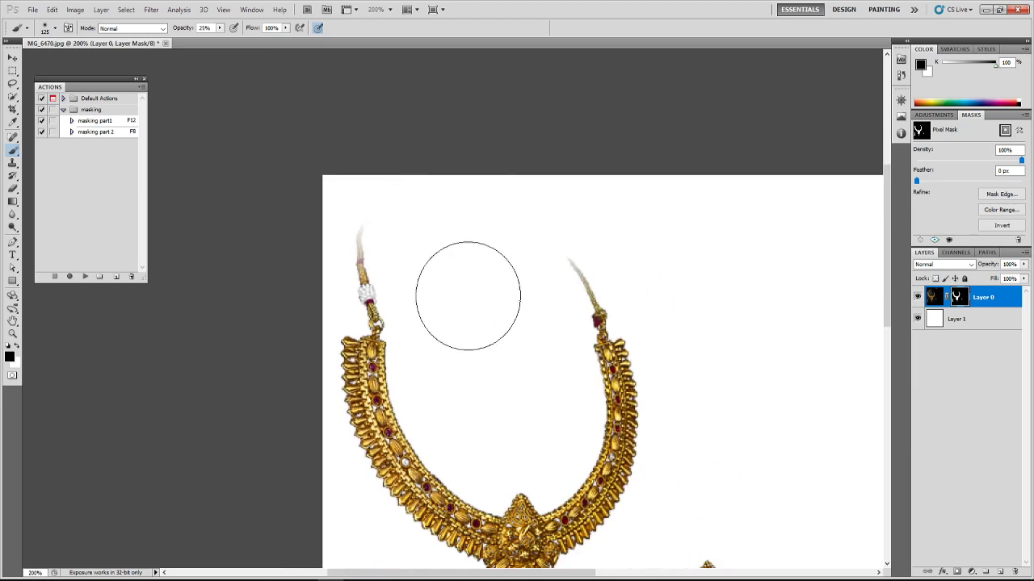
{"action": "mouse_move", "coordinate": [530, 346]}
{"action": "left_mouse_down"}
{"action": "mouse_move", "coordinate": [499, 191]}
{"action": "mouse_move", "coordinate": [565, 314]}
{"action": "mouse_move", "coordinate": [495, 292]}
{"action": "left_mouse_up"}
{"action": "key", "text": "ctrl+minus"}
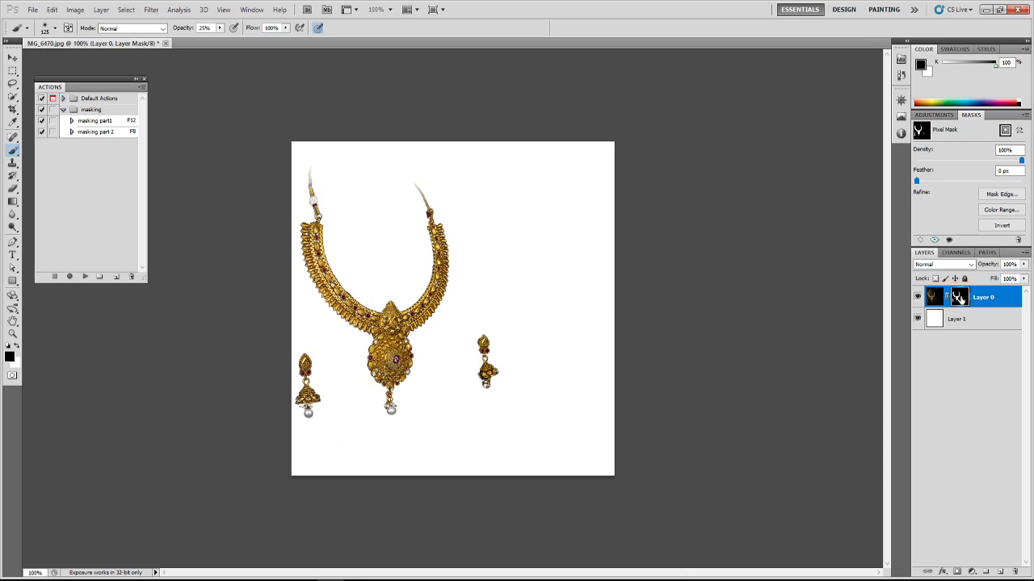
{"action": "left_click", "coordinate": [934, 297]}
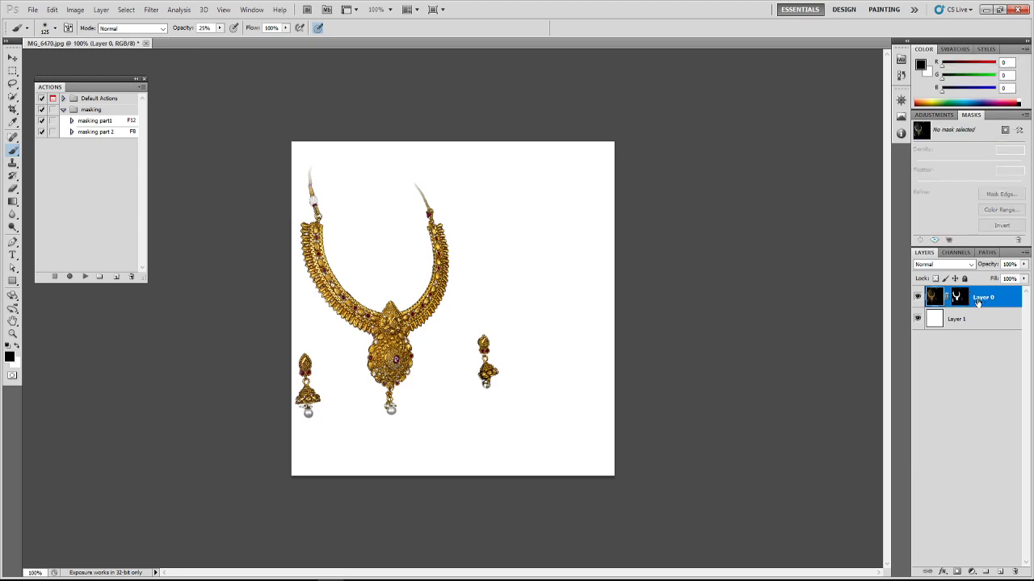
Step: Nudge and drag Layer 0's jewellery toward the canvas centre with the Move tool
{"action": "key", "text": "v"}
{"action": "key", "text": "shift+Right"}
{"action": "key", "text": "shift+Right"}
{"action": "key", "text": "shift+Right"}
{"action": "key", "text": "shift+Right"}
{"action": "key", "text": "shift+Right"}
{"action": "key", "text": "shift+Right"}
{"action": "left_click_drag", "start_coordinate": [468, 303], "coordinate": [484, 311]}
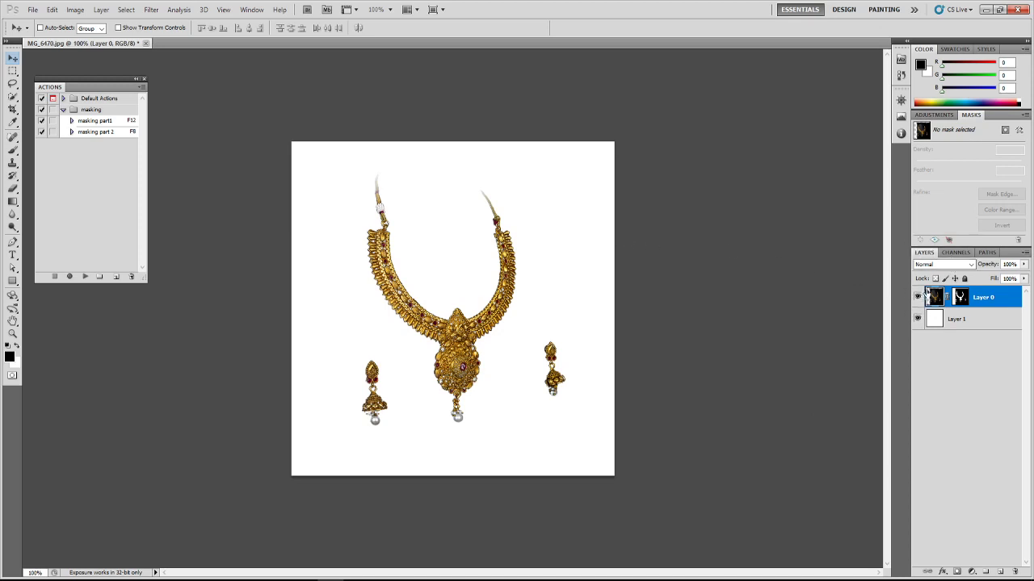
Step: Select the whole canvas, align the necklace to its vertical centre and left edge, then deselect
{"action": "key", "text": "ctrl+a"}
{"action": "left_click", "coordinate": [210, 27]}
{"action": "left_click", "coordinate": [237, 28]}
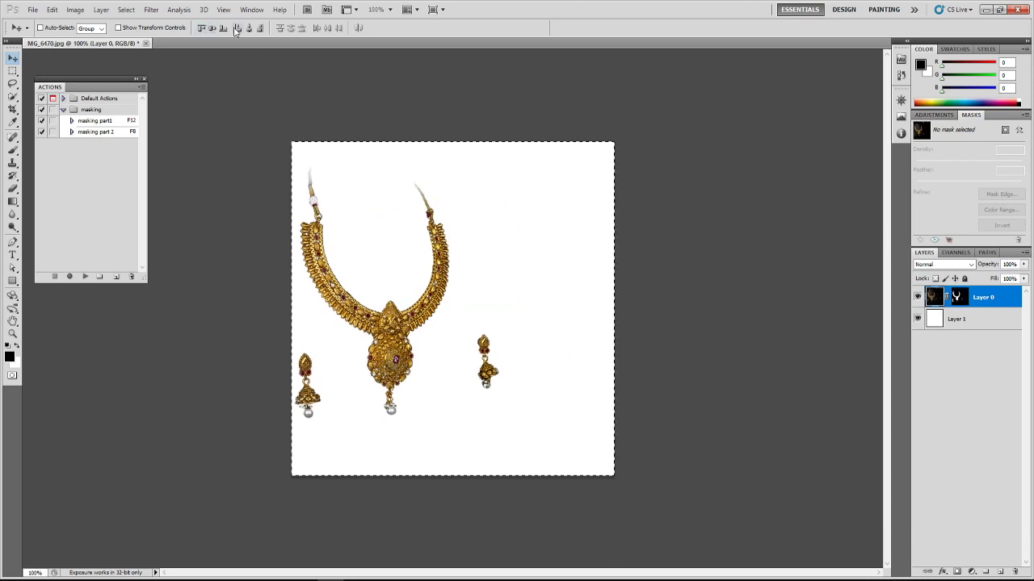
{"action": "key", "text": "ctrl+d"}
{"action": "left_click", "coordinate": [933, 115]}
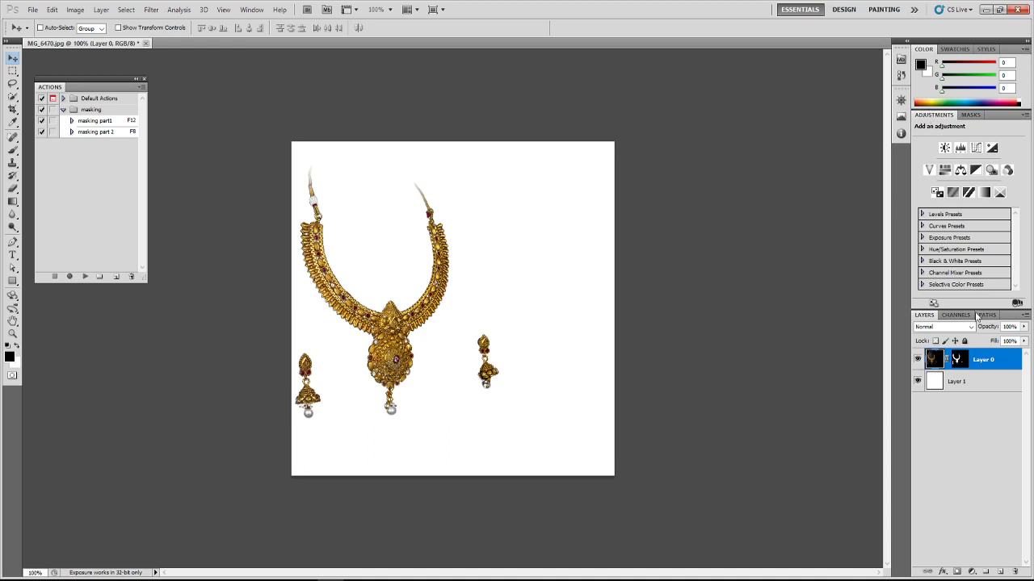
Step: Add a new Layer 2 and fill it with white
{"action": "left_click", "coordinate": [999, 572]}
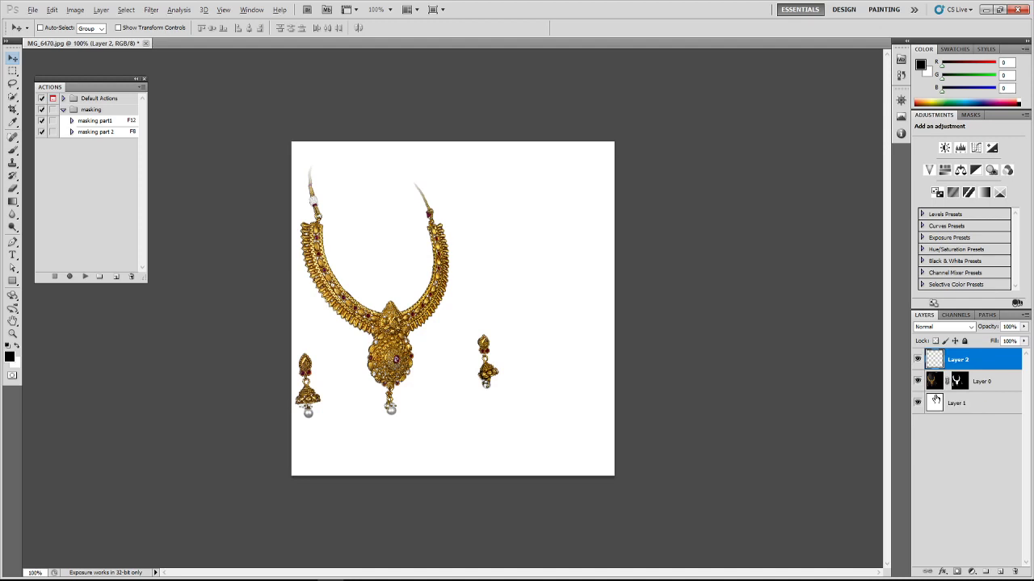
{"action": "key", "text": "alt+BackSpace"}
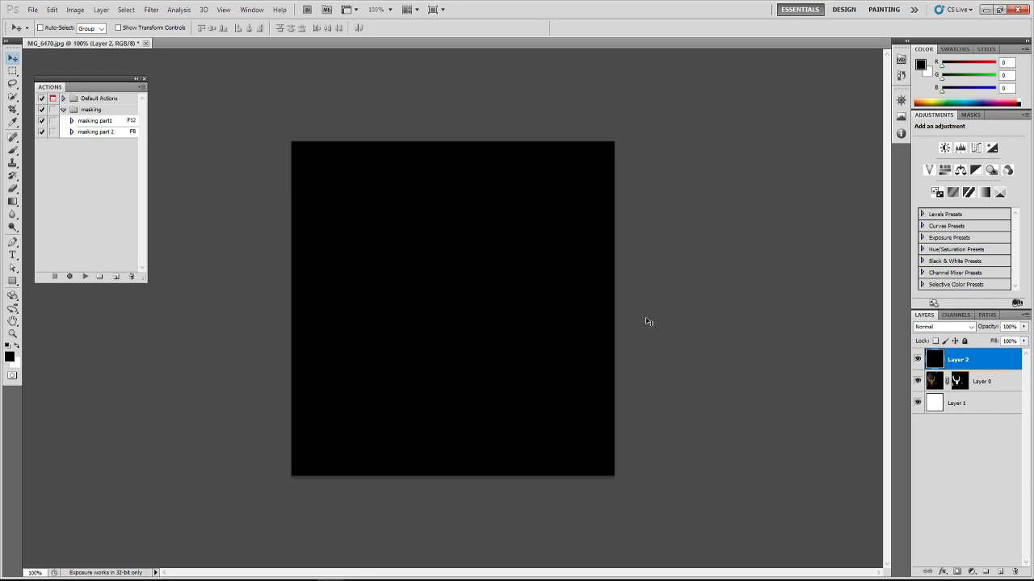
{"action": "key", "text": "ctrl+BackSpace"}
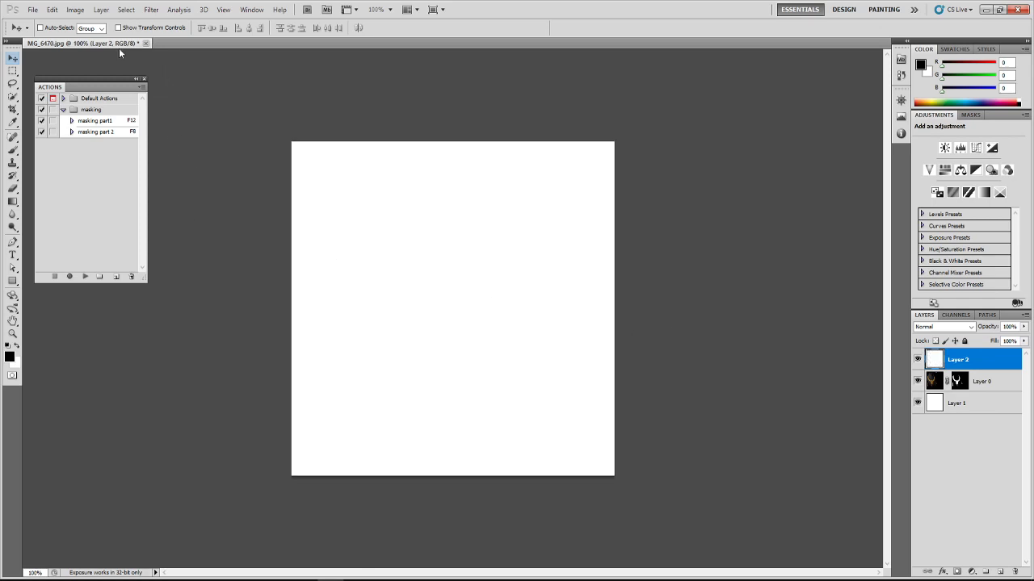
Step: Draw a Spectrum angle gradient at 100% opacity from the canvas centre, then hide Layers 0 and 1
{"action": "left_click", "coordinate": [13, 201]}
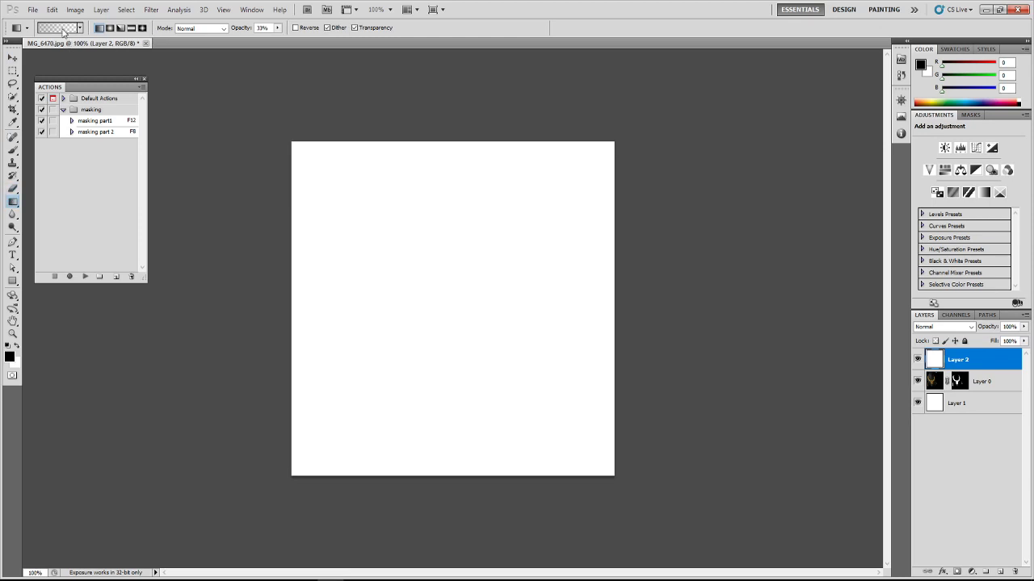
{"action": "left_click", "coordinate": [63, 31]}
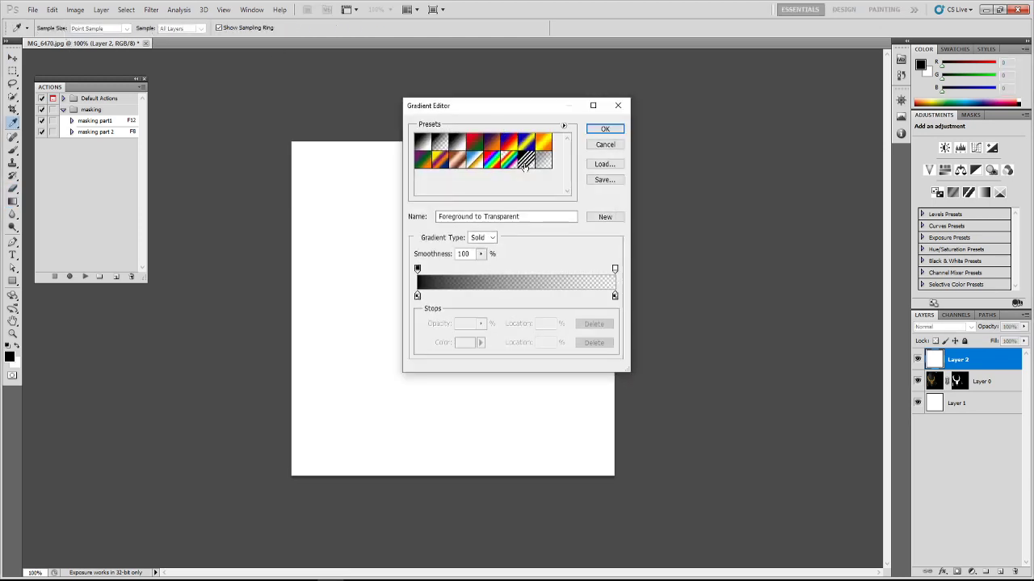
{"action": "left_click", "coordinate": [492, 161]}
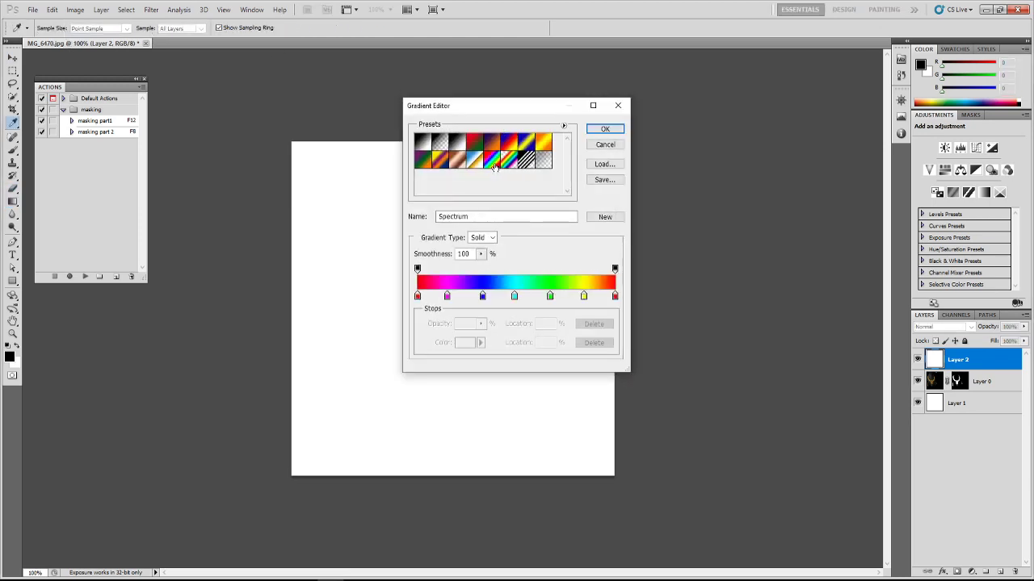
{"action": "left_click", "coordinate": [605, 129]}
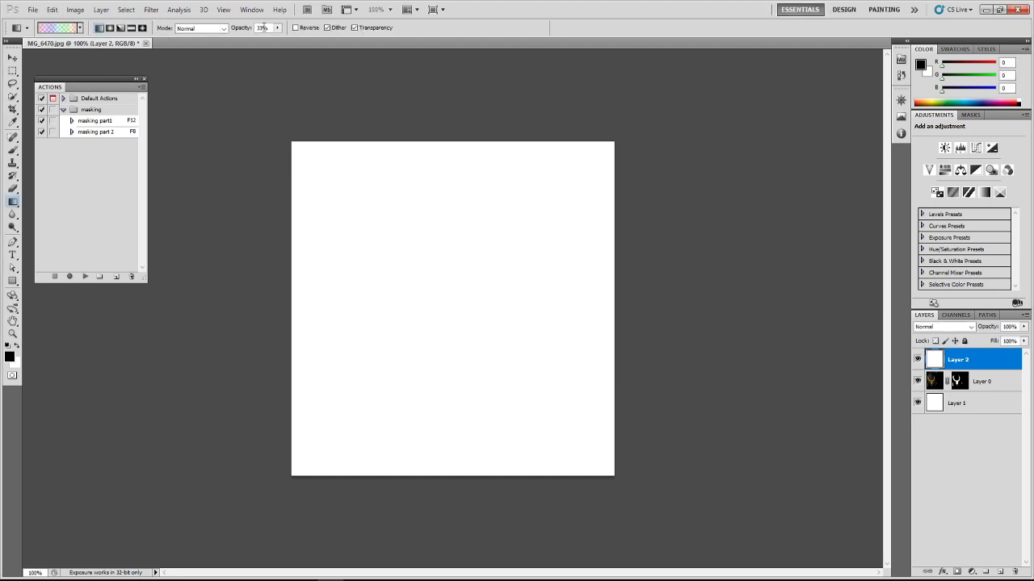
{"action": "left_click_drag", "start_coordinate": [245, 29], "coordinate": [370, 32]}
{"action": "left_click", "coordinate": [121, 27]}
{"action": "left_click_drag", "start_coordinate": [421, 289], "coordinate": [677, 281]}
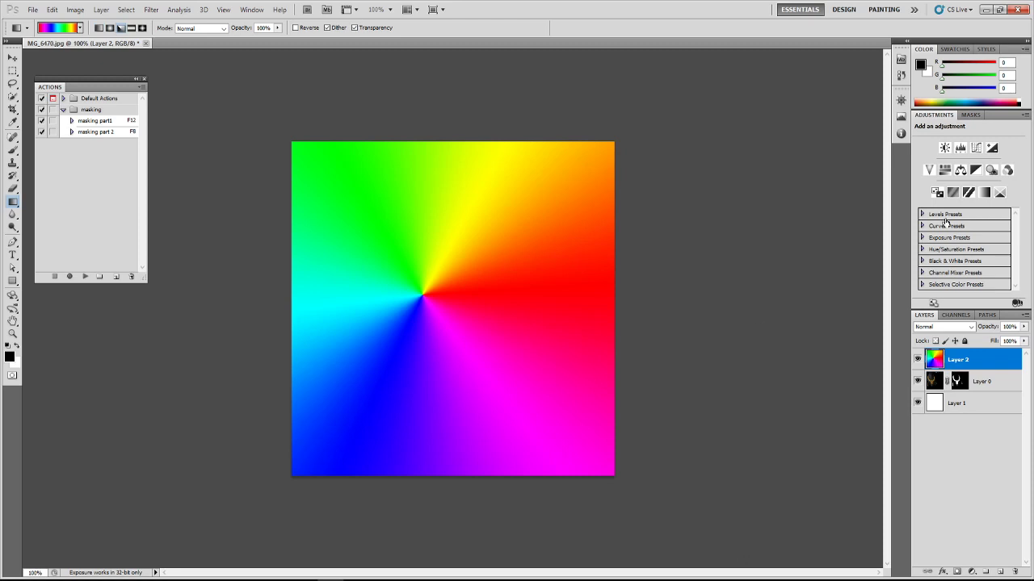
{"action": "left_click_drag", "start_coordinate": [918, 381], "coordinate": [918, 402]}
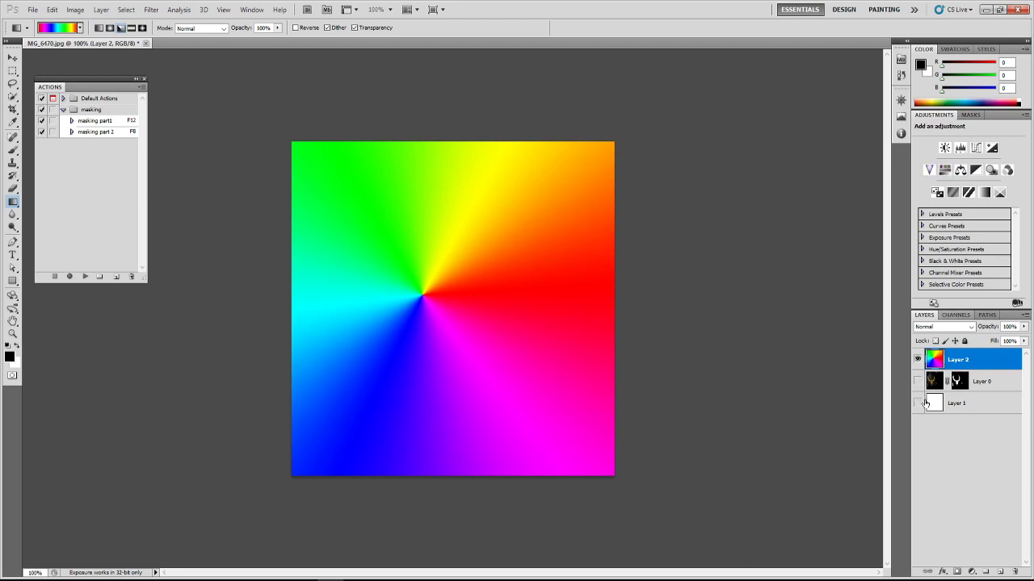
{"action": "left_click", "coordinate": [944, 170]}
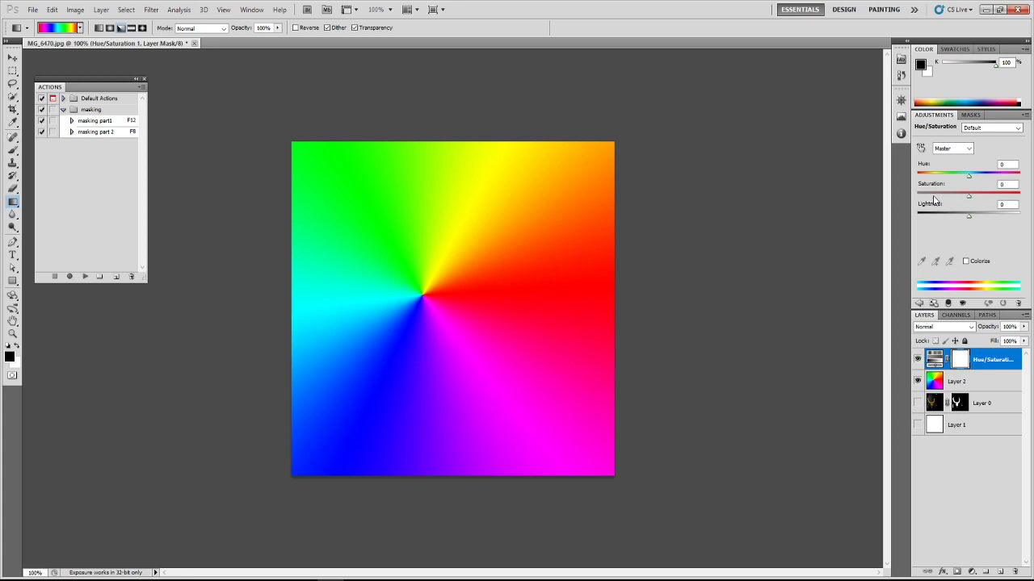
Step: Set Hue/Saturation 1's Saturation to -100 and return to the adjustments list
{"action": "left_click_drag", "start_coordinate": [968, 197], "coordinate": [887, 208]}
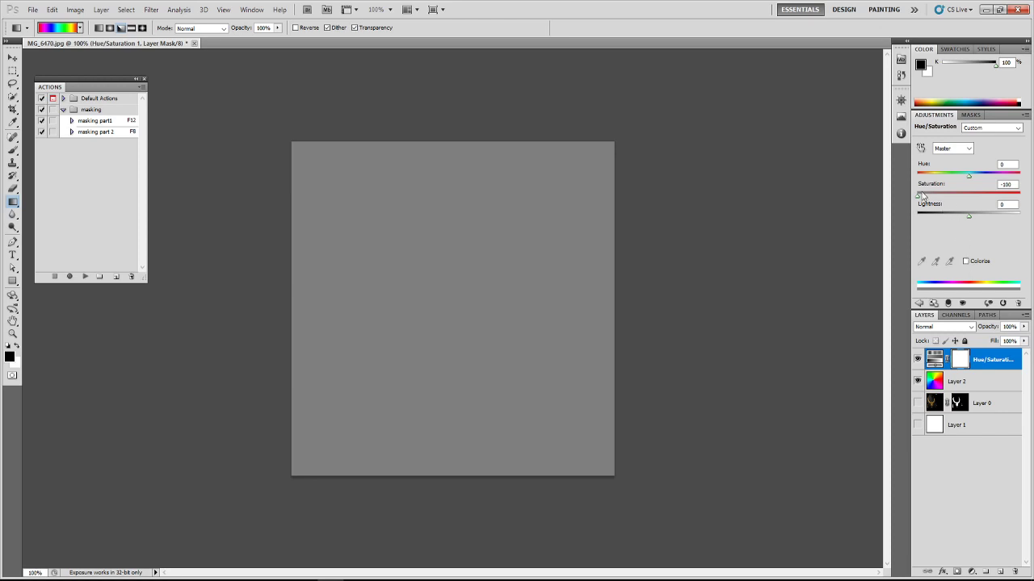
{"action": "left_click_drag", "start_coordinate": [919, 199], "coordinate": [871, 206]}
{"action": "left_click", "coordinate": [919, 303]}
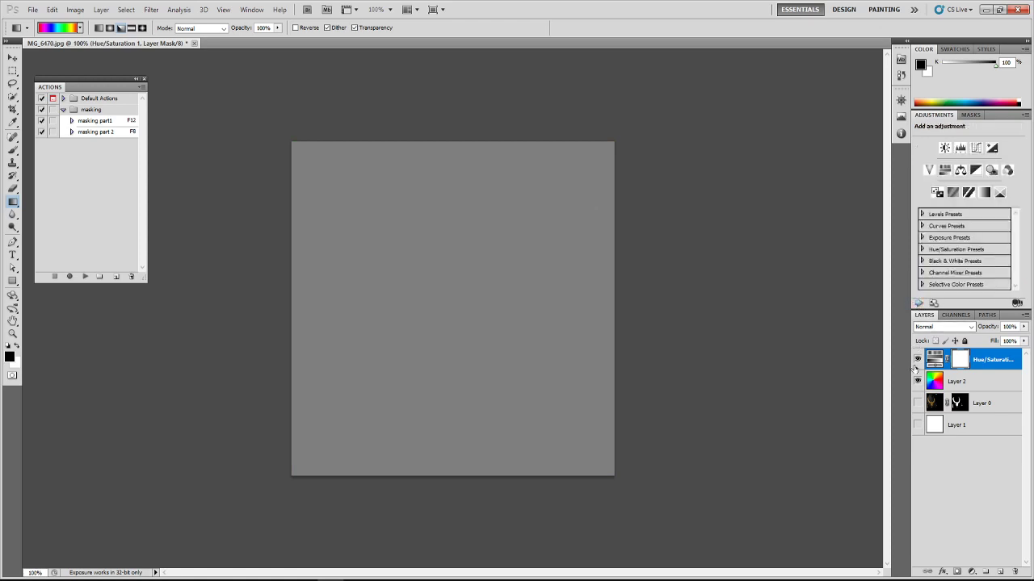
Step: Add a Black & White layer above the hidden Hue/Saturation 1, try Yellows, then reset and hide it
{"action": "left_click", "coordinate": [918, 360]}
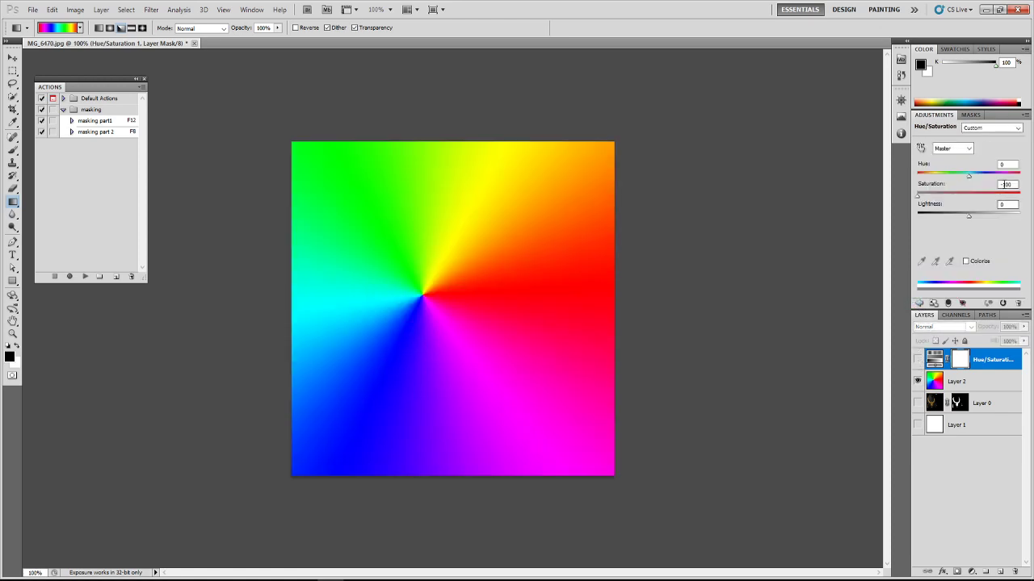
{"action": "left_click", "coordinate": [920, 303]}
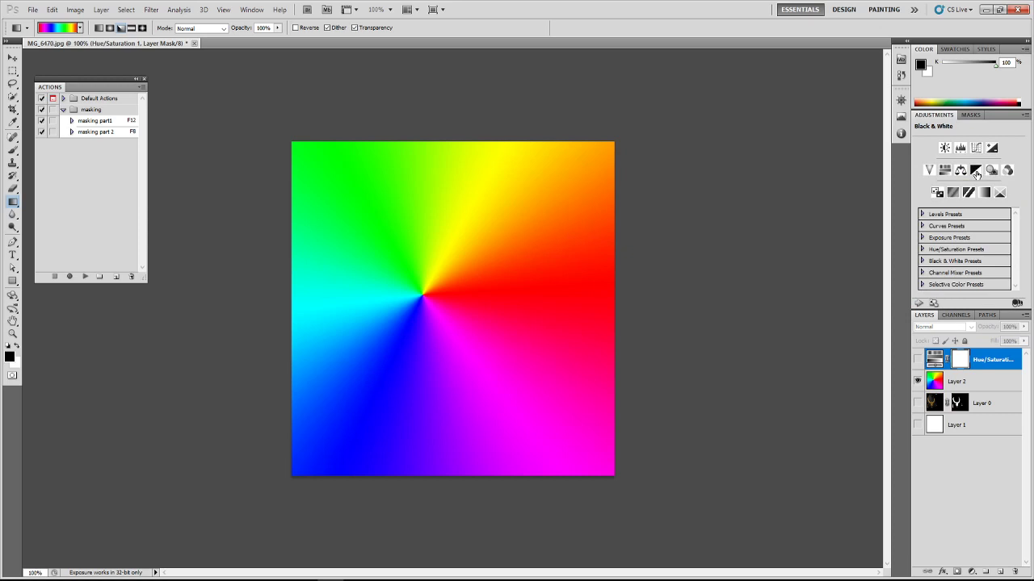
{"action": "left_click", "coordinate": [978, 168]}
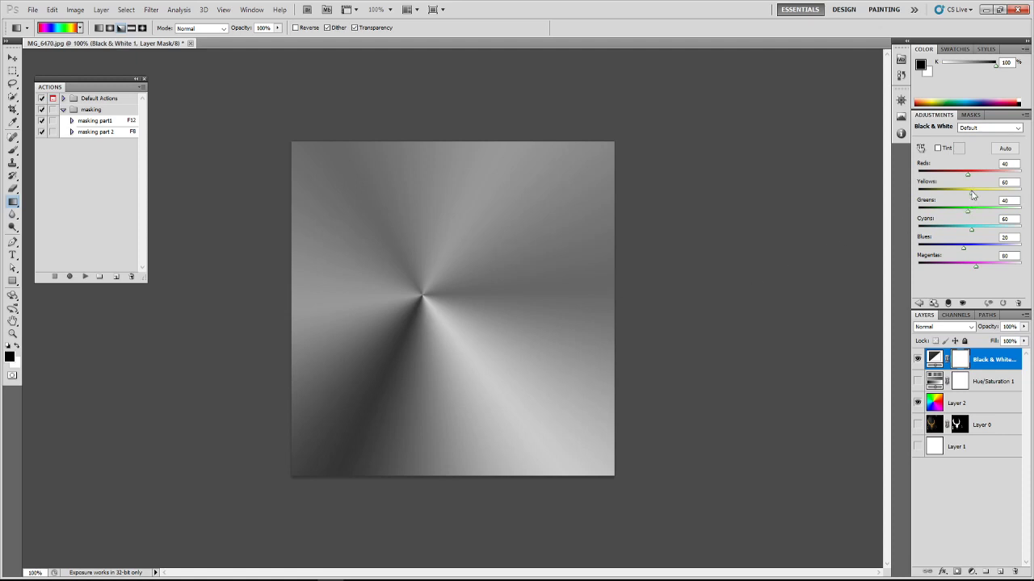
{"action": "mouse_move", "coordinate": [973, 195]}
{"action": "left_mouse_down"}
{"action": "mouse_move", "coordinate": [987, 198]}
{"action": "mouse_move", "coordinate": [974, 201]}
{"action": "left_mouse_up"}
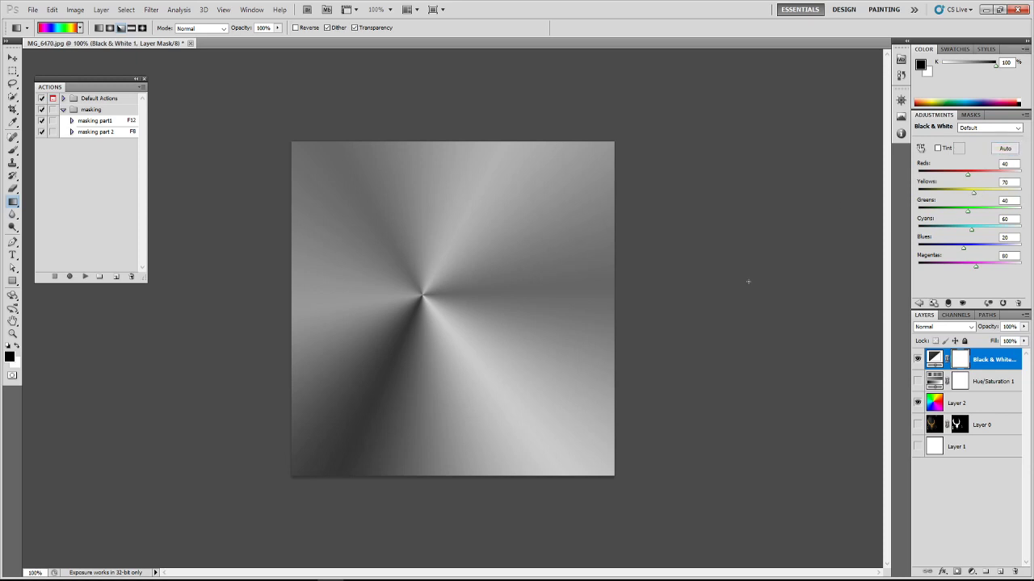
{"action": "left_click", "coordinate": [999, 302]}
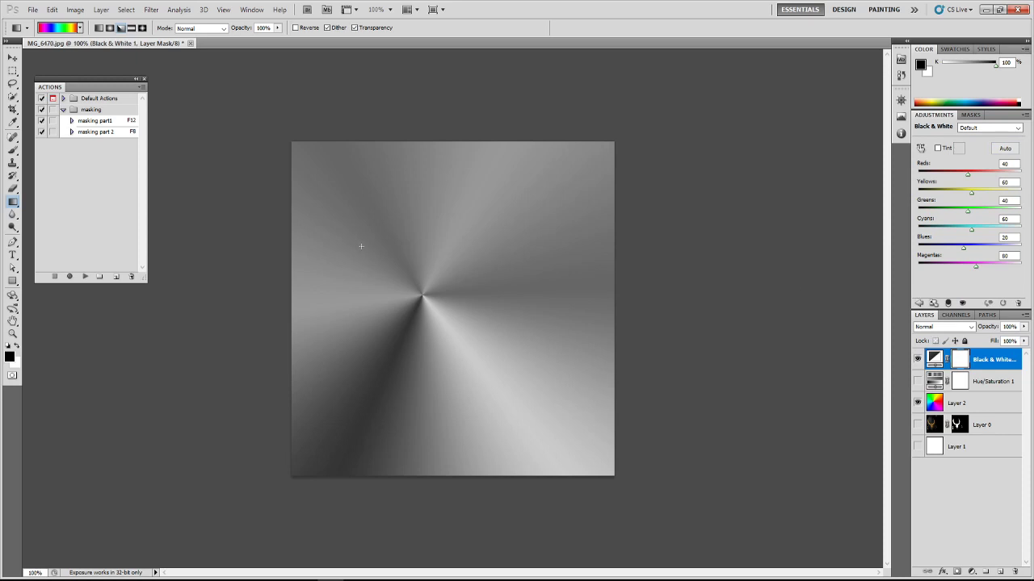
{"action": "left_click", "coordinate": [917, 359]}
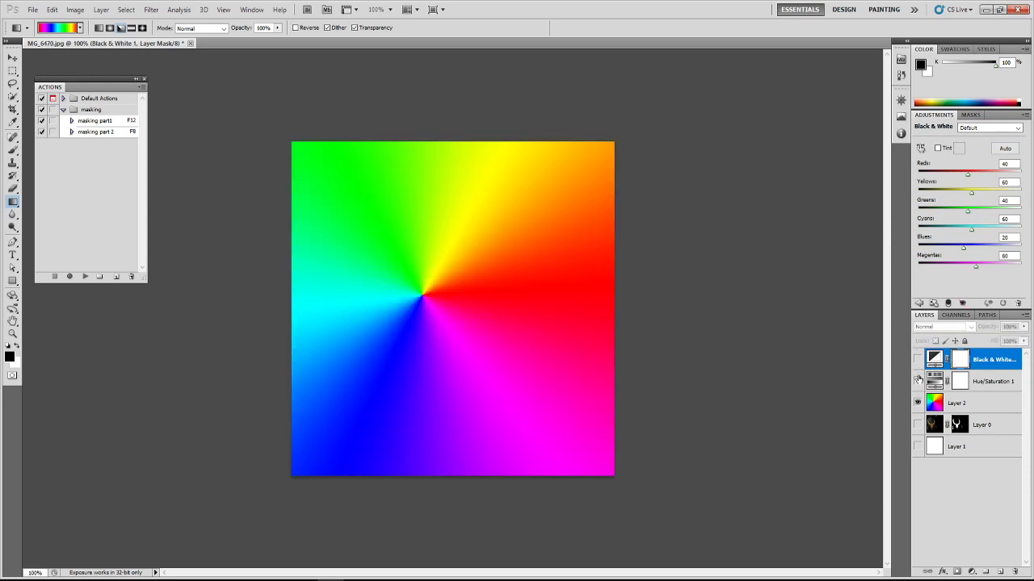
Step: Toggle Hue/Saturation 1 and Black & White 1 on and off to compare their greyscale results
{"action": "left_click", "coordinate": [916, 380]}
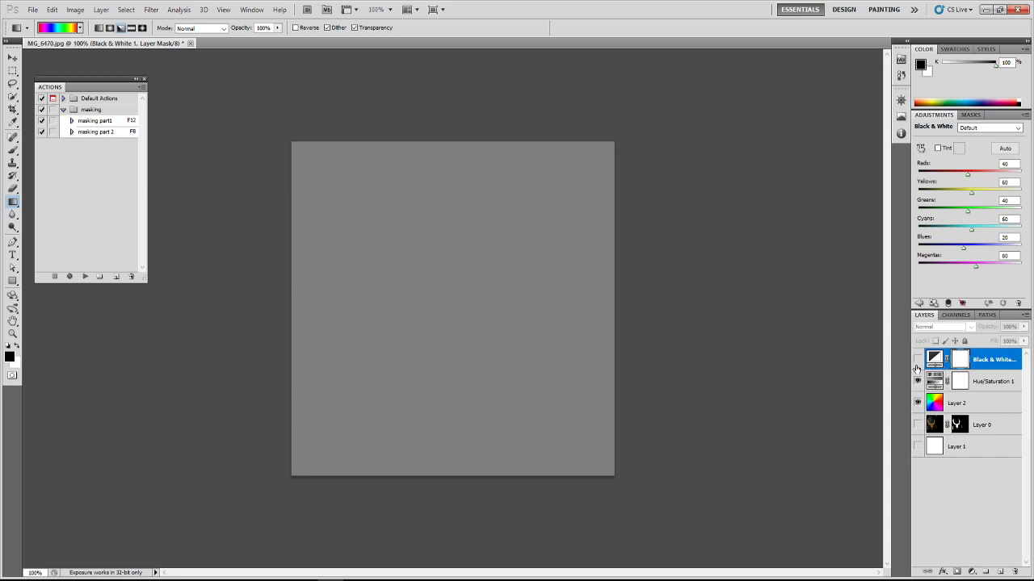
{"action": "left_click", "coordinate": [984, 381]}
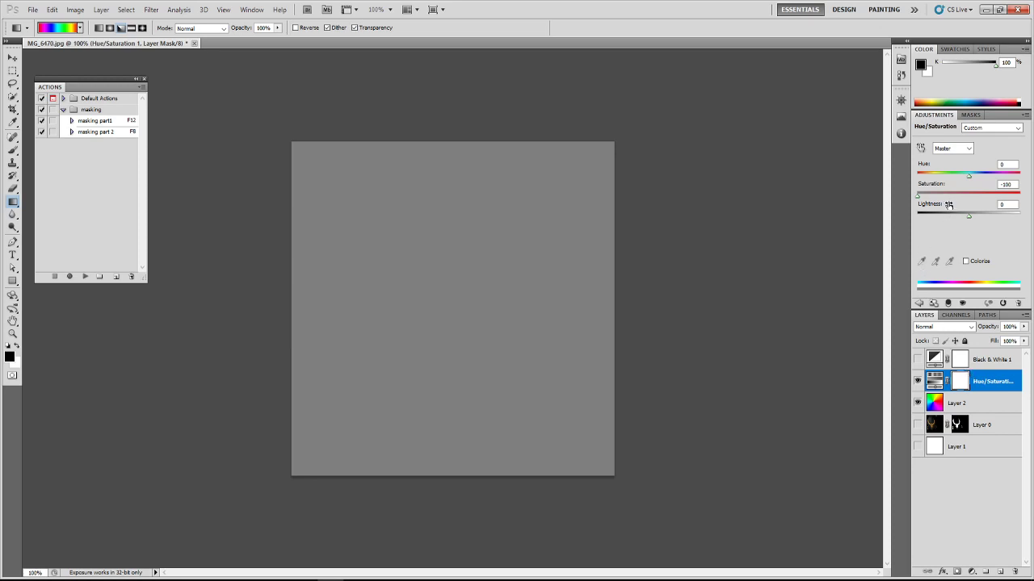
{"action": "left_click", "coordinate": [918, 381]}
{"action": "left_click", "coordinate": [917, 359]}
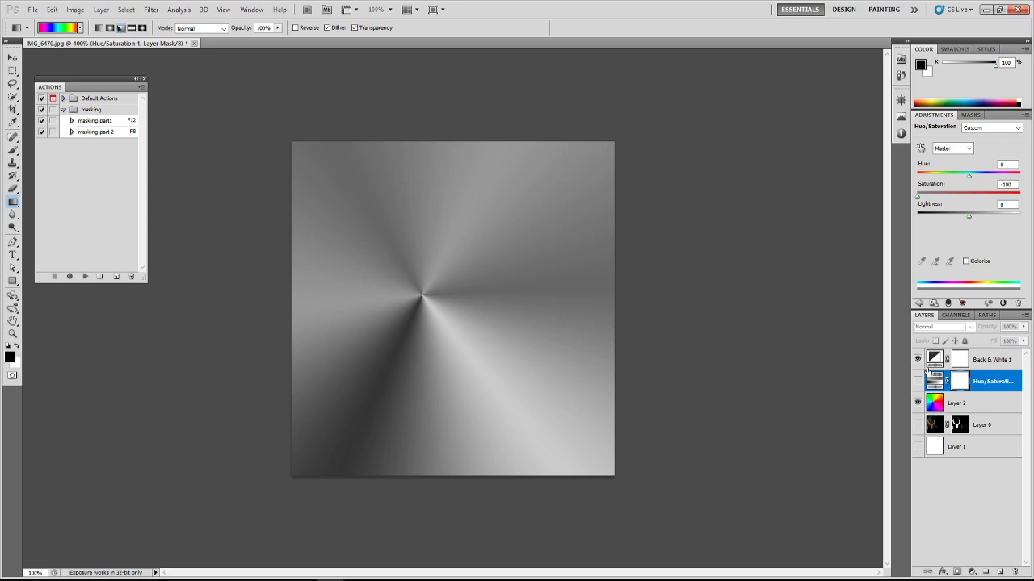
{"action": "left_click", "coordinate": [918, 359]}
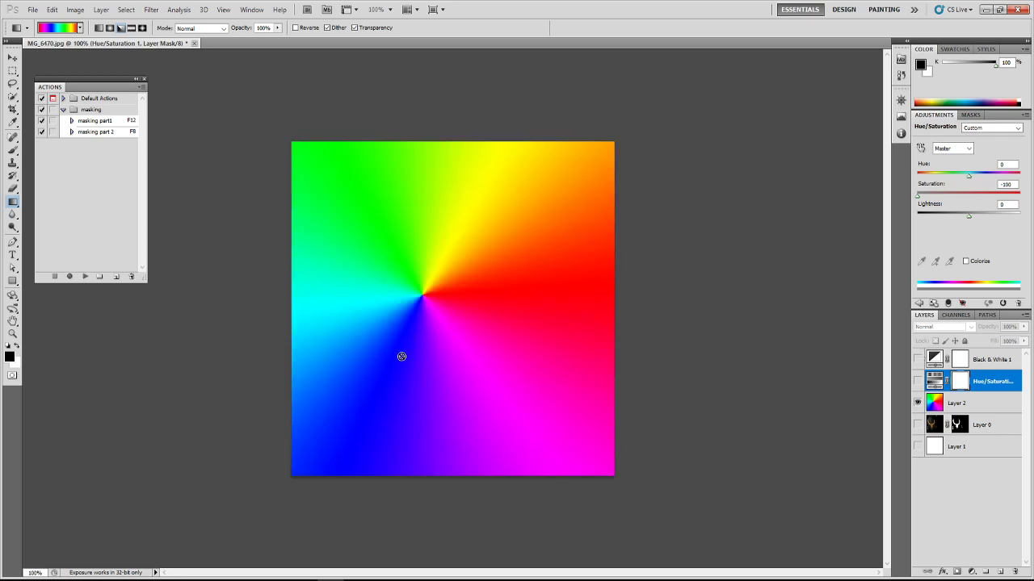
{"action": "left_click", "coordinate": [917, 360]}
{"action": "left_click", "coordinate": [918, 360]}
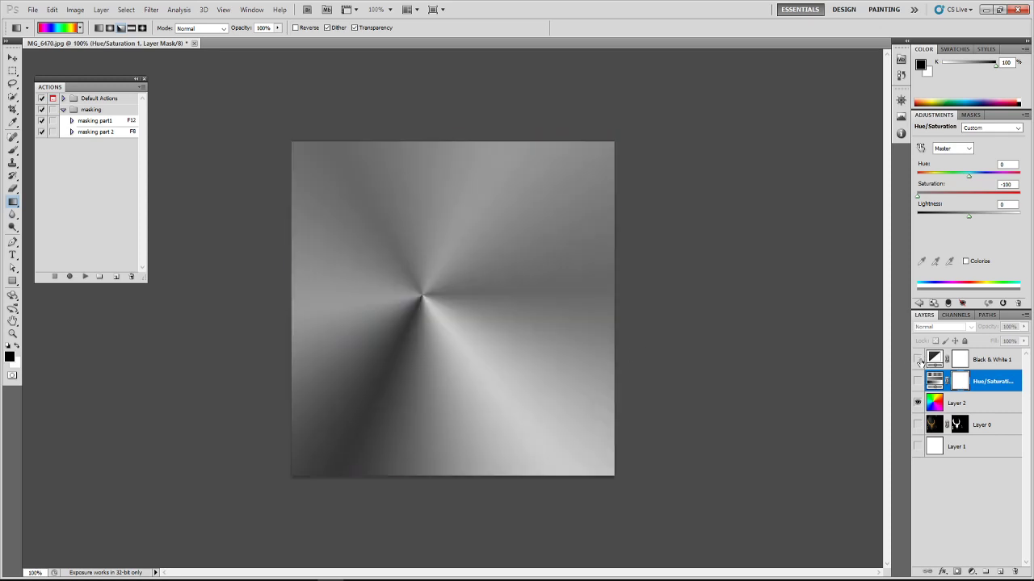
{"action": "left_click", "coordinate": [917, 381]}
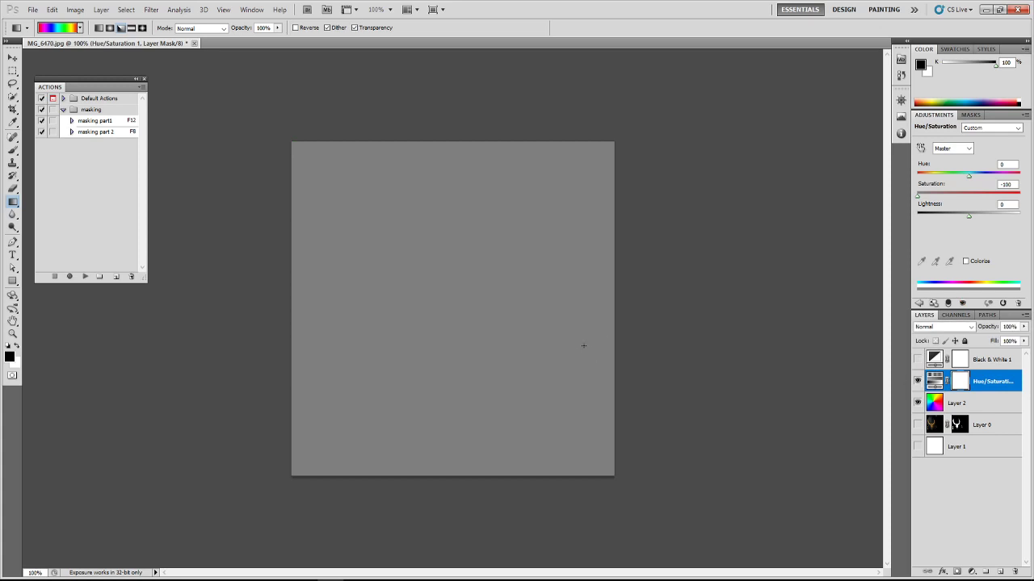
{"action": "left_click", "coordinate": [918, 381]}
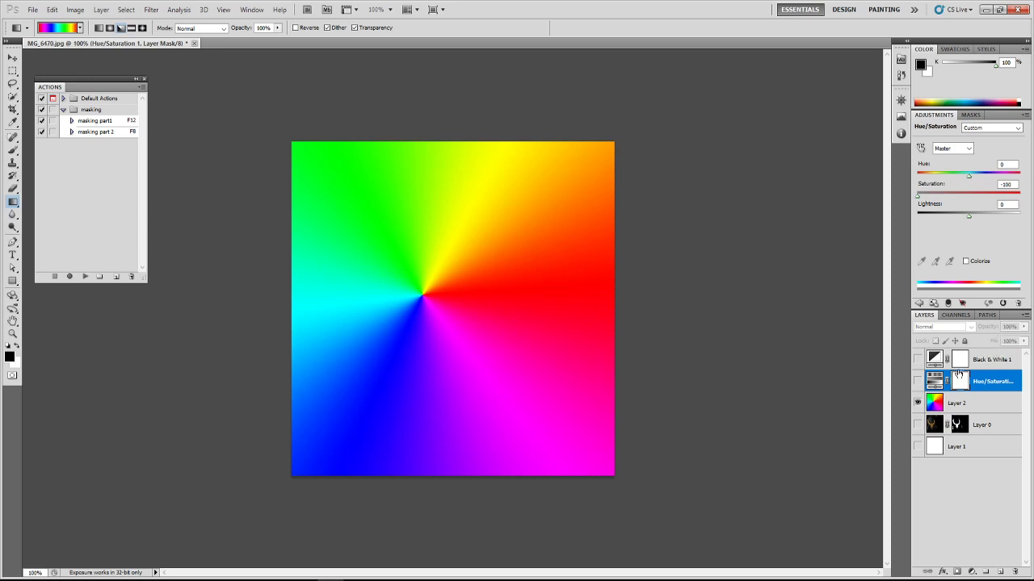
{"action": "left_click", "coordinate": [916, 381]}
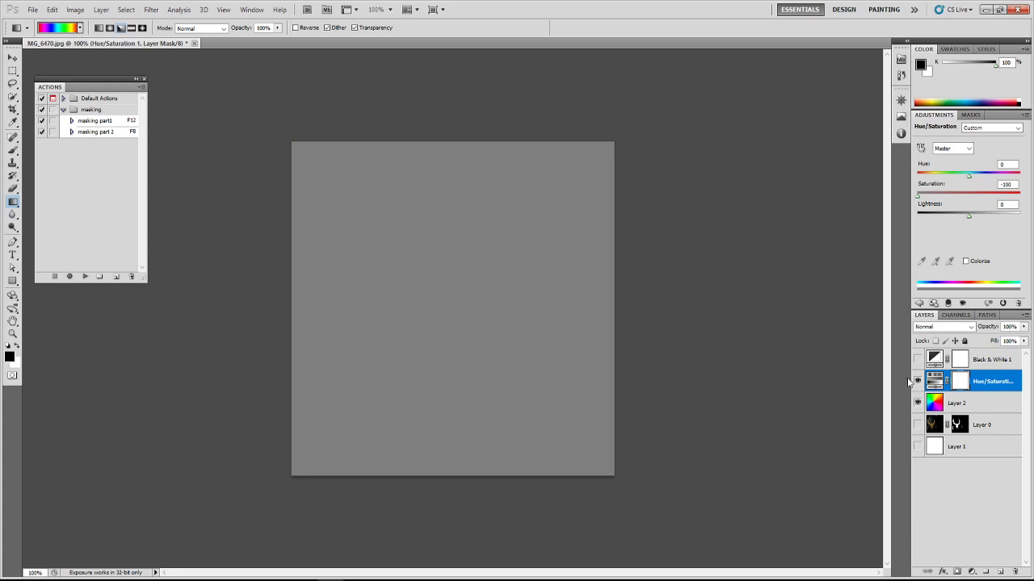
{"action": "left_click", "coordinate": [917, 382]}
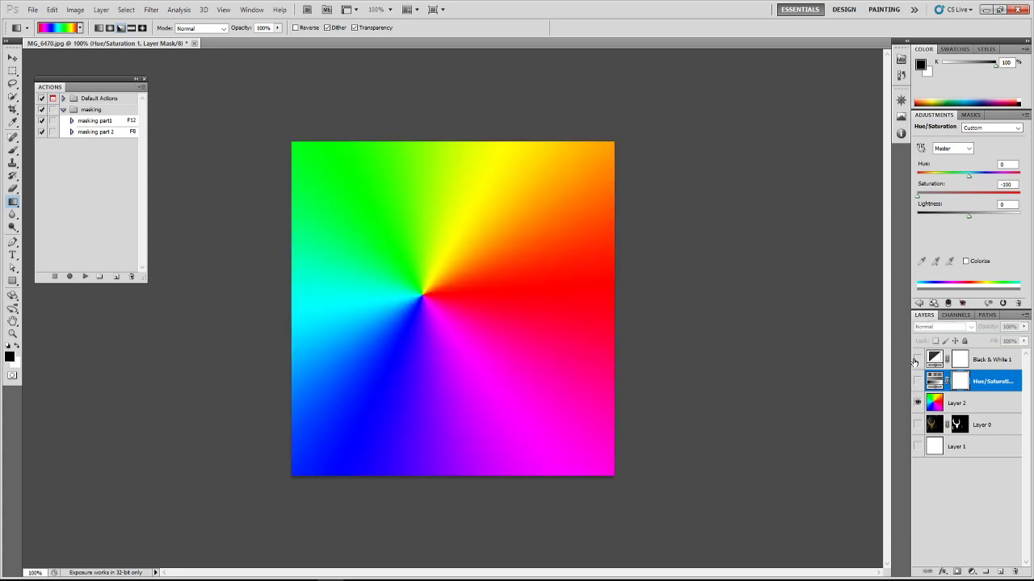
Step: Delete the Black & White 1 and Hue/Saturation 1 adjustment layers
{"action": "left_click", "coordinate": [986, 426]}
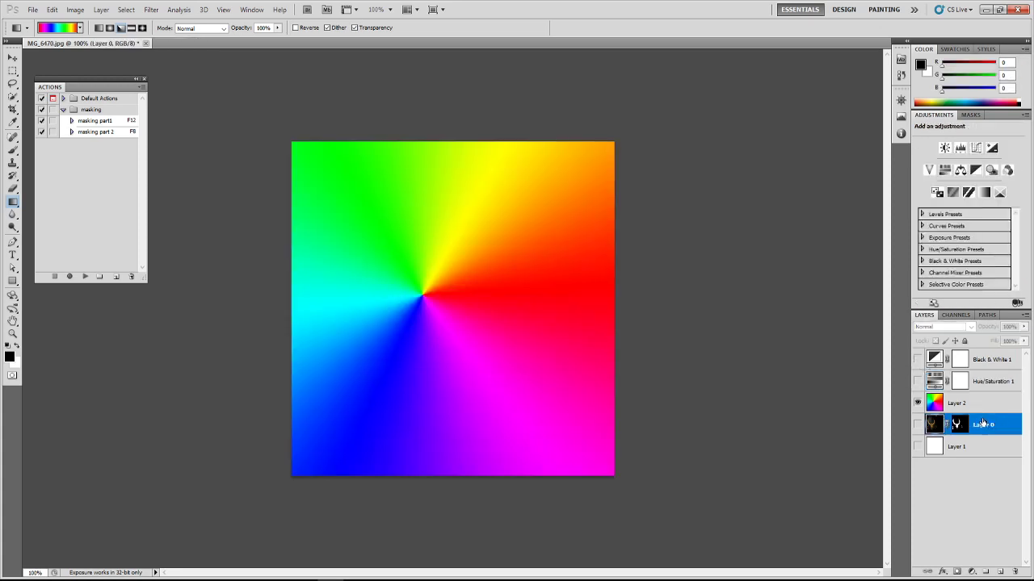
{"action": "left_click", "coordinate": [976, 361]}
{"action": "key", "text": "Delete"}
{"action": "key", "text": "Delete"}
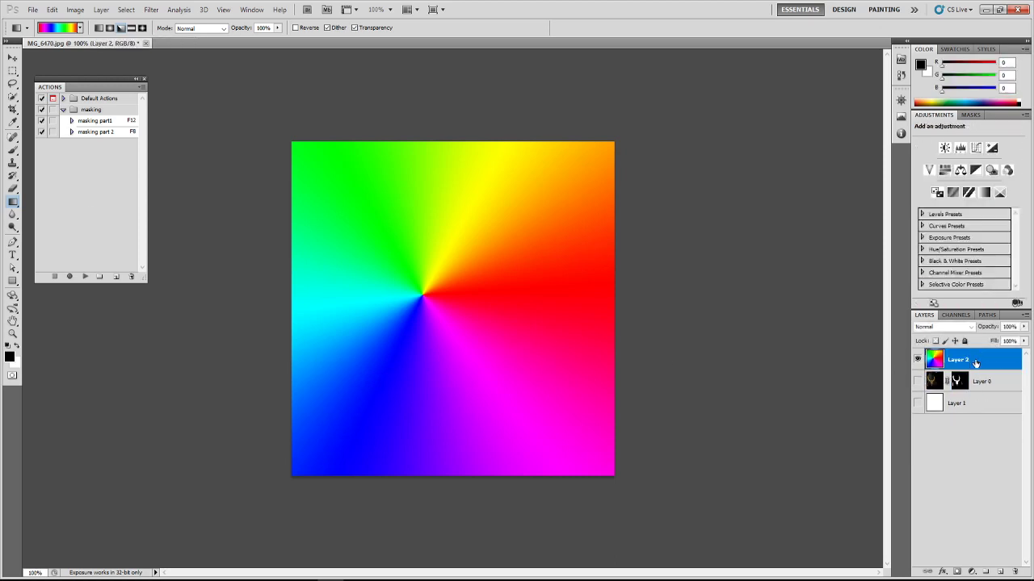
{"action": "key", "text": "Delete"}
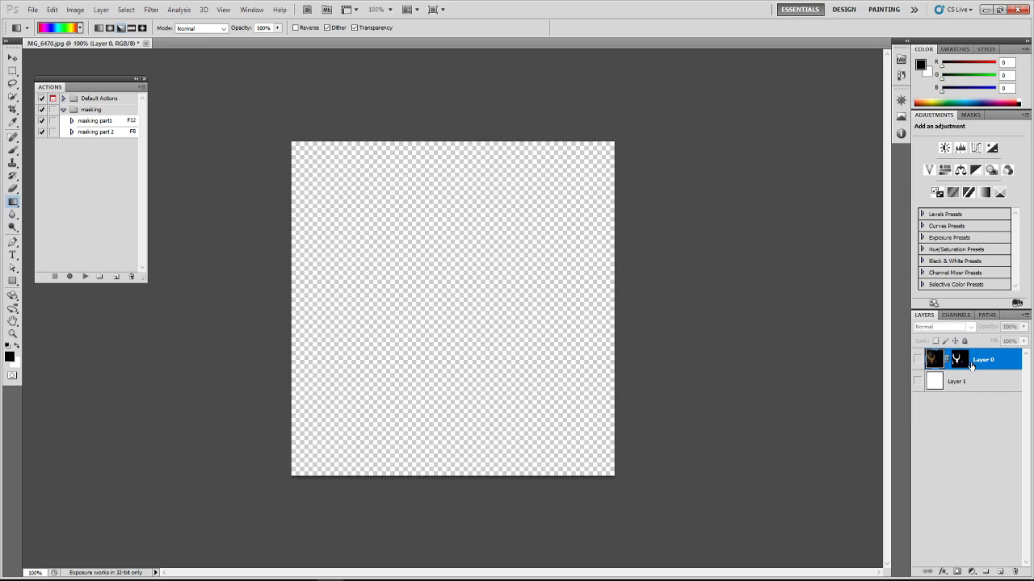
Step: Revert the document to the original MG_6470.jpg snapshot in the History panel
{"action": "left_click", "coordinate": [903, 75]}
{"action": "scroll", "coordinate": [839, 126], "scroll_direction": "up", "scroll_amount": 10}
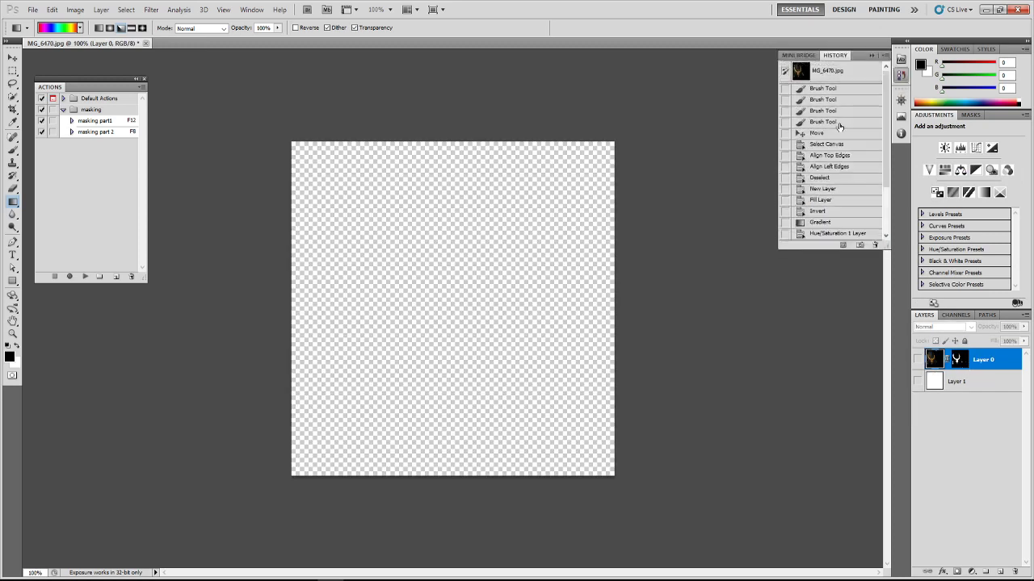
{"action": "left_click", "coordinate": [844, 77]}
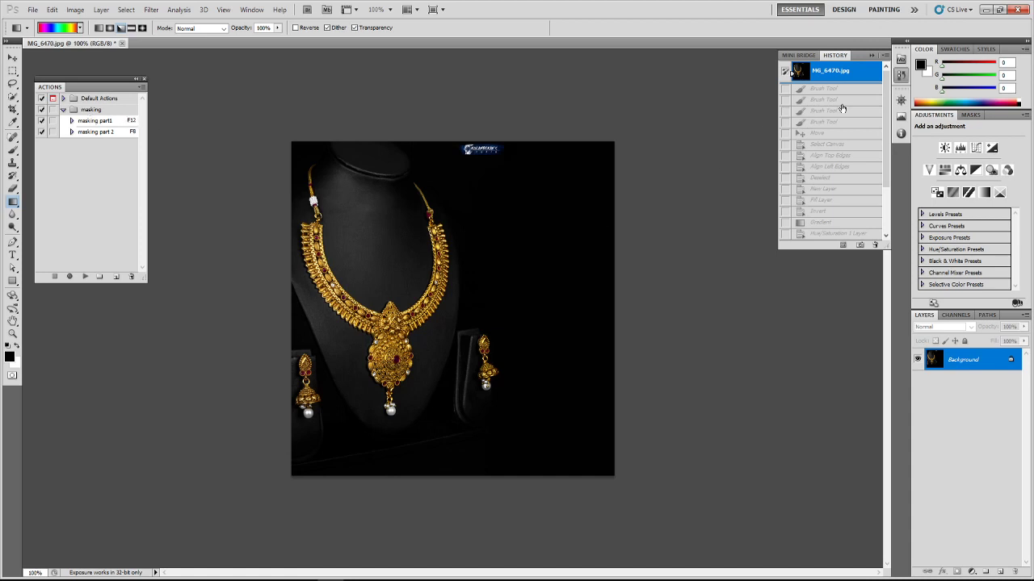
{"action": "left_click", "coordinate": [900, 74]}
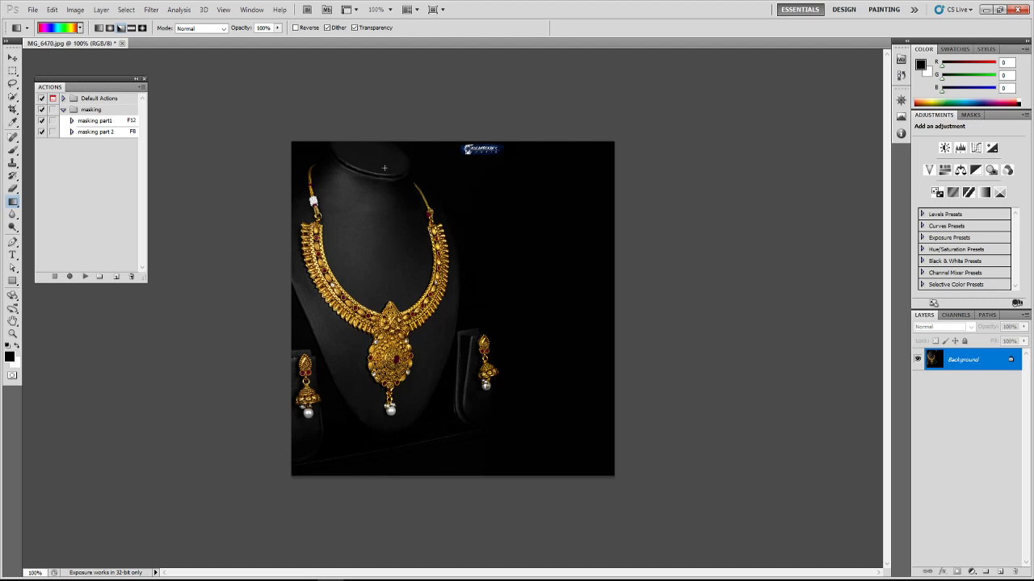
Step: Replay masking part1 with F12, set the Levels black input to 77, then run masking part 2 with F8
{"action": "key", "text": "F12"}
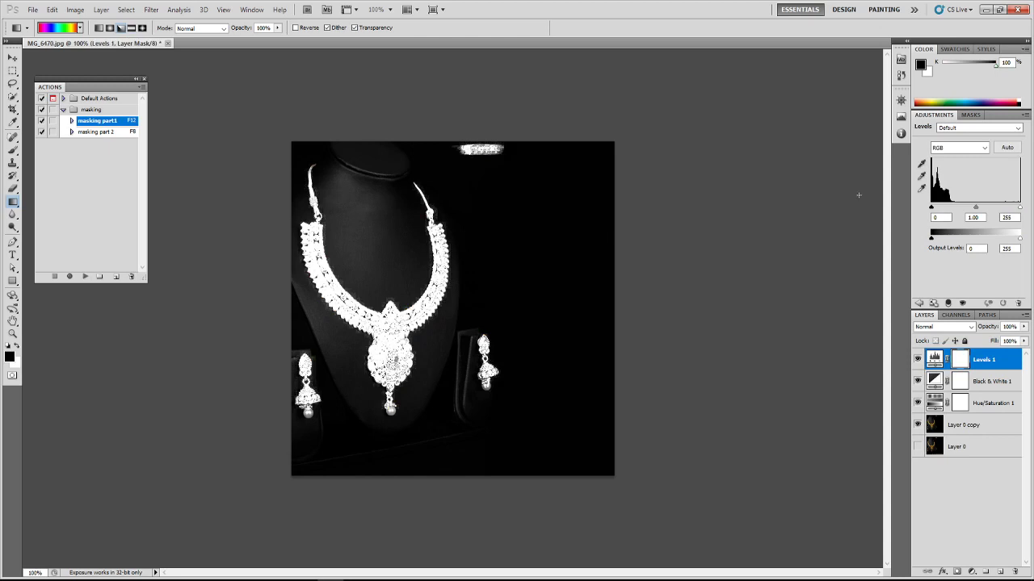
{"action": "left_click_drag", "start_coordinate": [931, 207], "coordinate": [958, 211]}
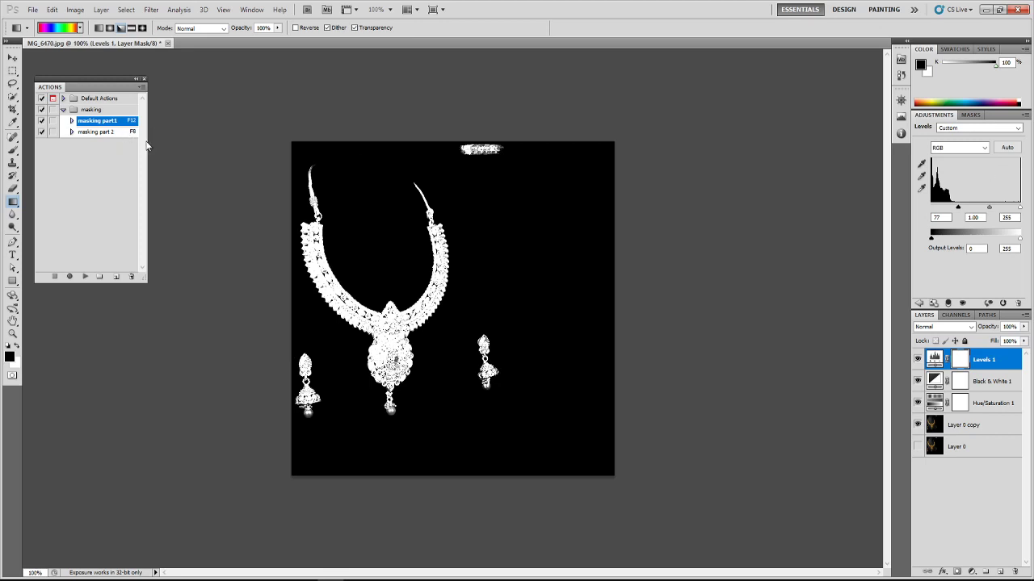
{"action": "key", "text": "F8"}
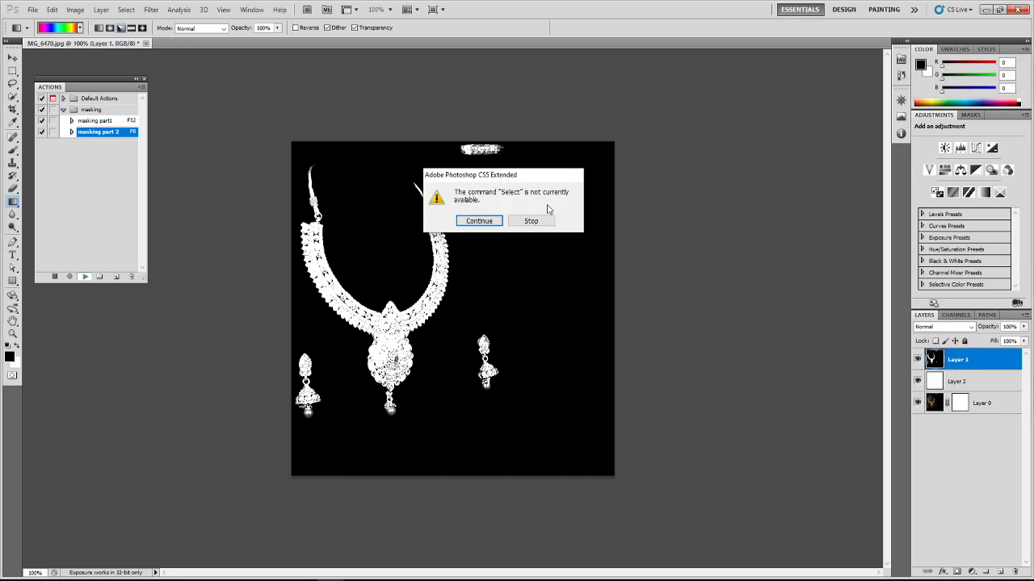
Step: Continue past the unavailable Select warning, then delete the leftover Layer 1 and Layer 2
{"action": "left_click", "coordinate": [500, 222]}
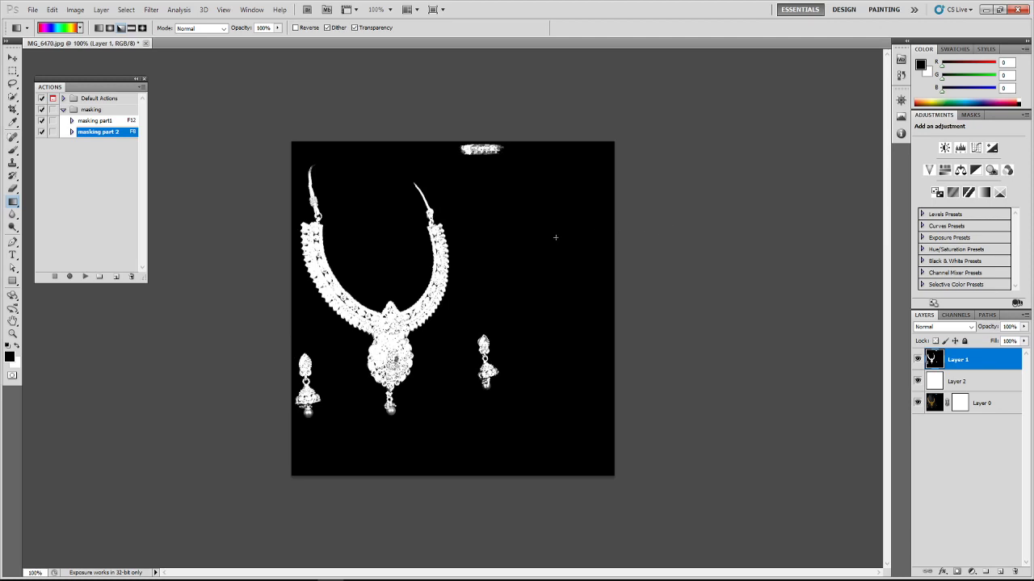
{"action": "left_click", "coordinate": [966, 381]}
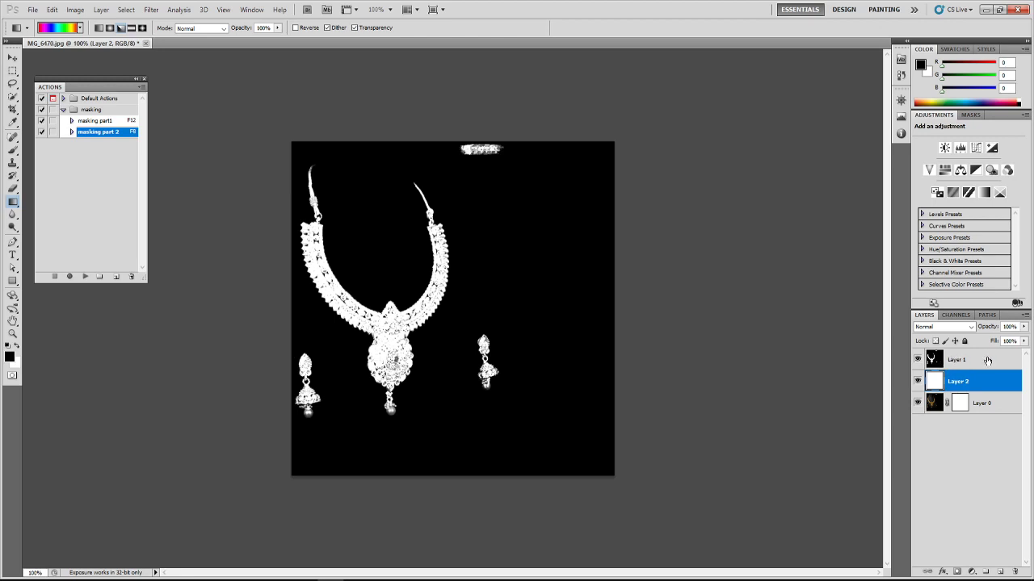
{"action": "left_click", "coordinate": [986, 360]}
{"action": "key", "text": "Delete"}
{"action": "key", "text": "Delete"}
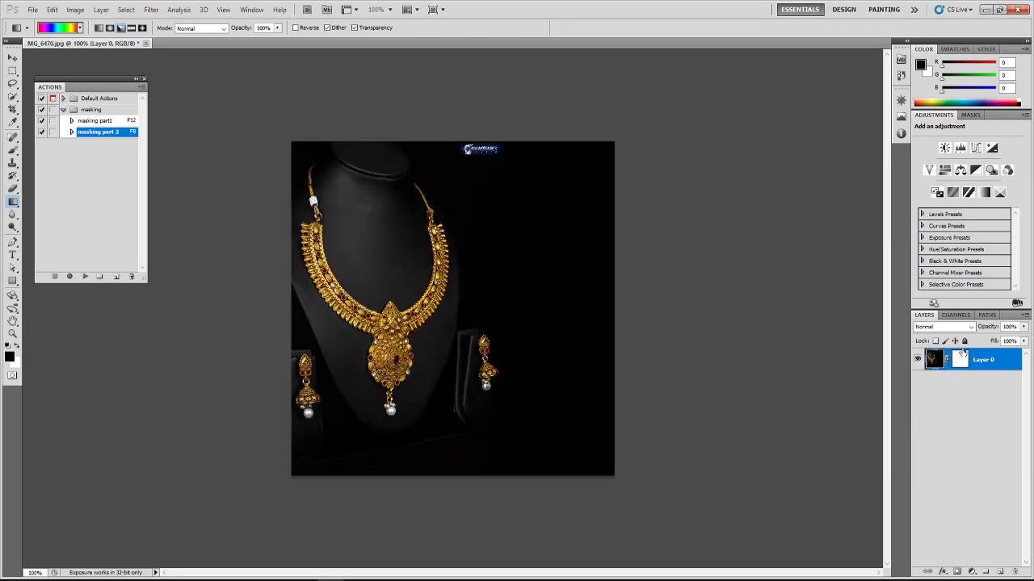
{"action": "left_click", "coordinate": [899, 75]}
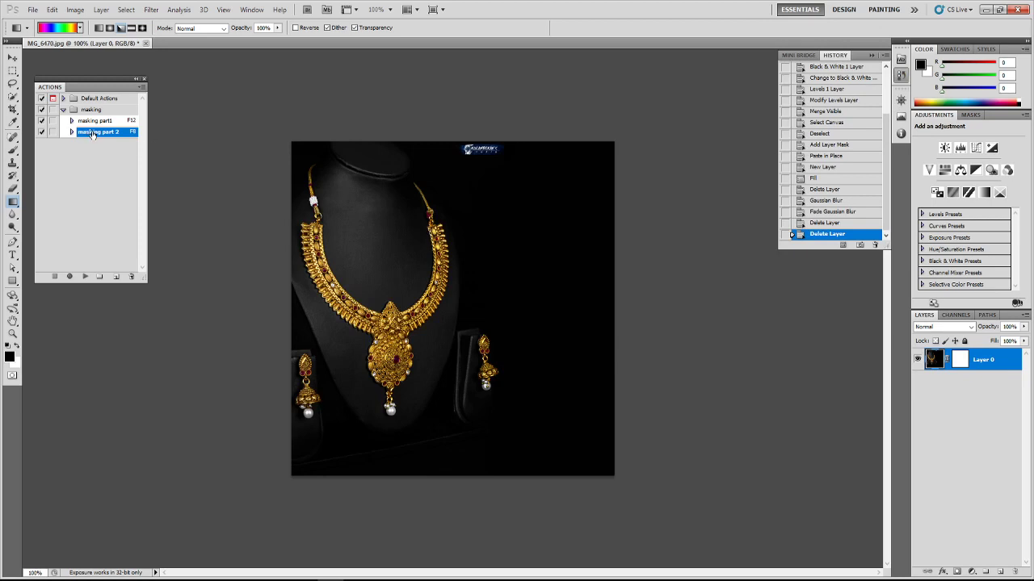
Step: Delete the masking part 2 action and revert to the original necklace photo
{"action": "left_click", "coordinate": [131, 277]}
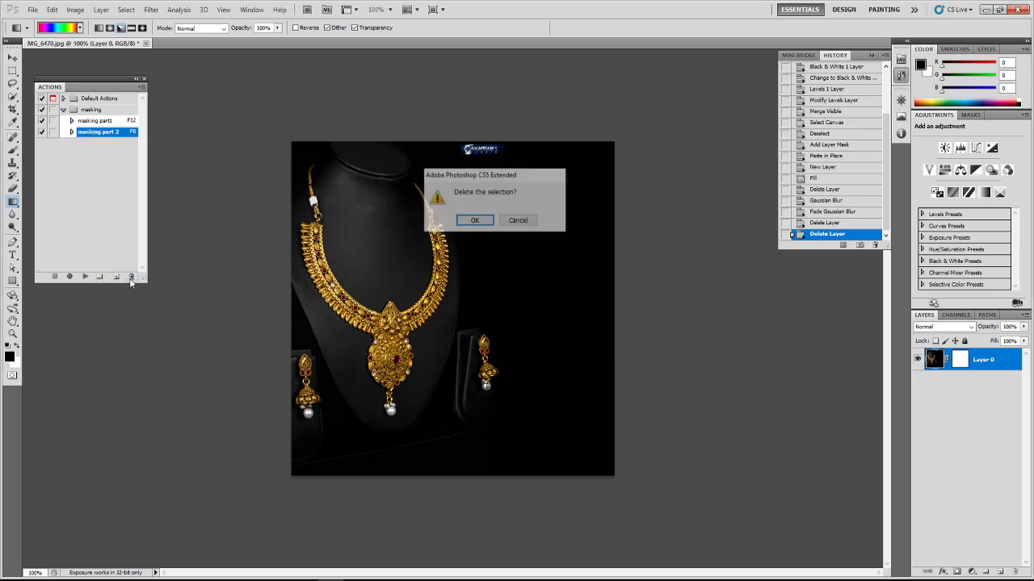
{"action": "left_click", "coordinate": [475, 221]}
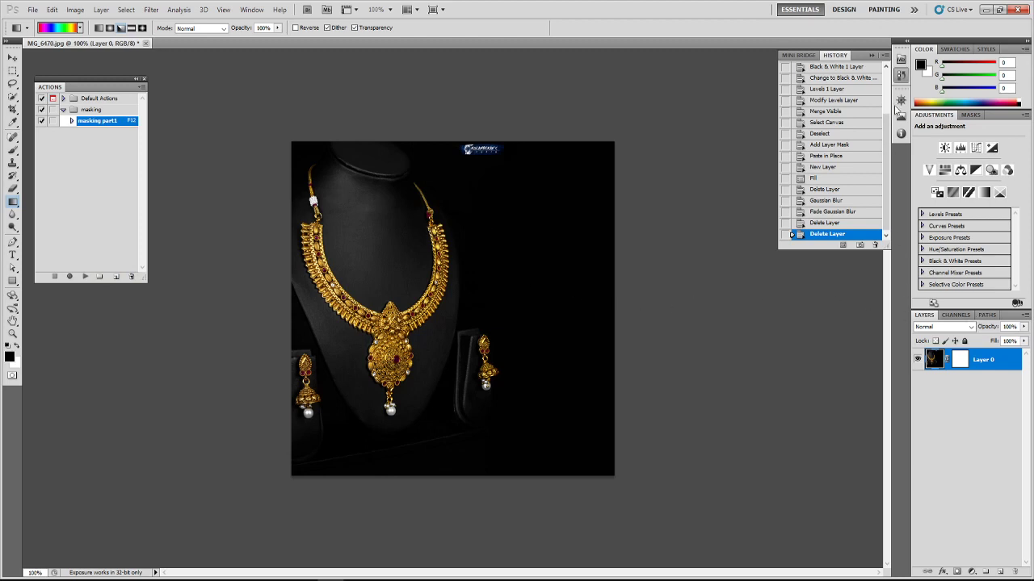
{"action": "left_click_drag", "start_coordinate": [888, 113], "coordinate": [892, 77]}
{"action": "left_click", "coordinate": [876, 73]}
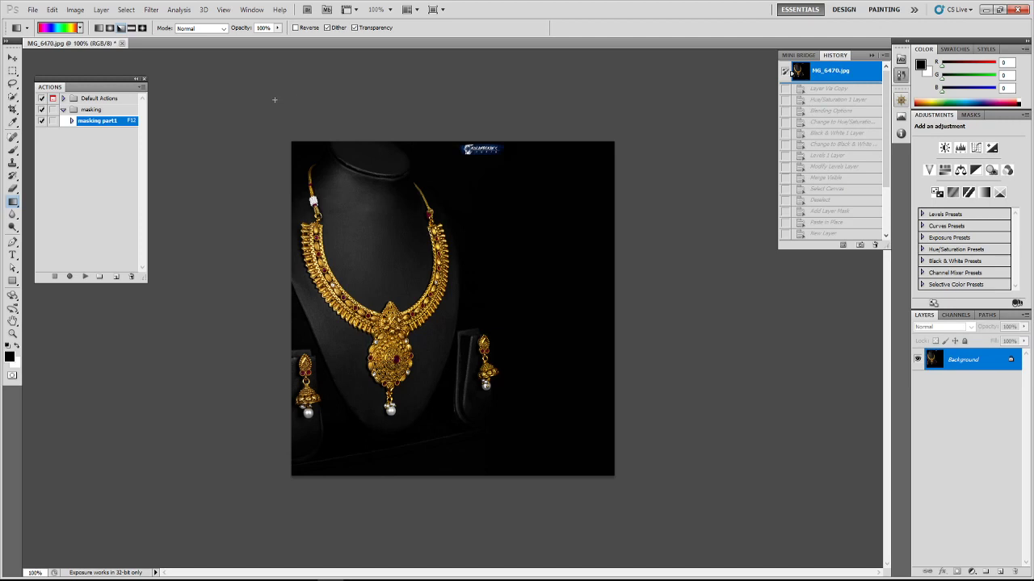
Step: Replay masking part1 with F12 and raise the Levels black input to 82
{"action": "key", "text": "F12"}
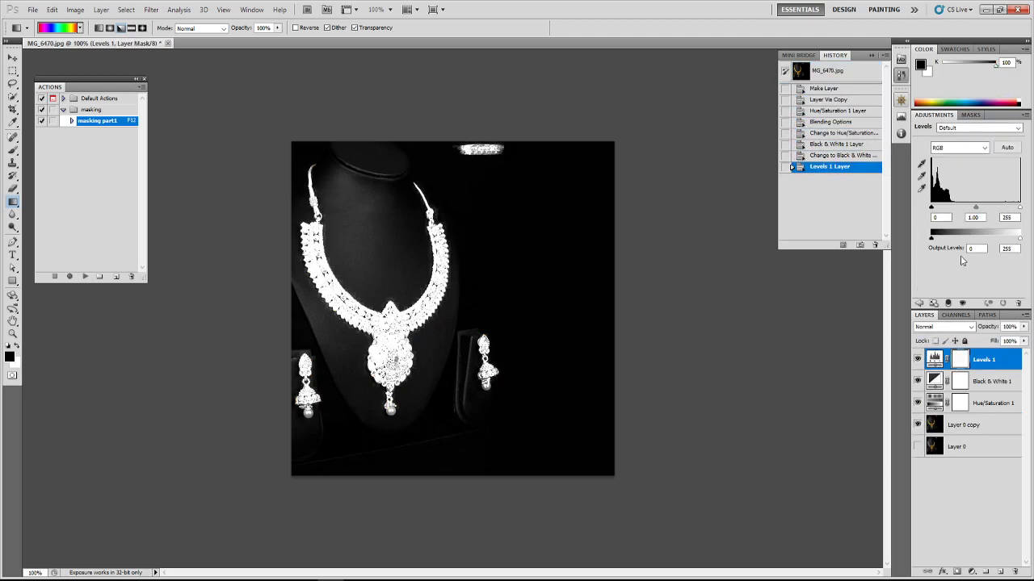
{"action": "left_click_drag", "start_coordinate": [933, 208], "coordinate": [962, 214]}
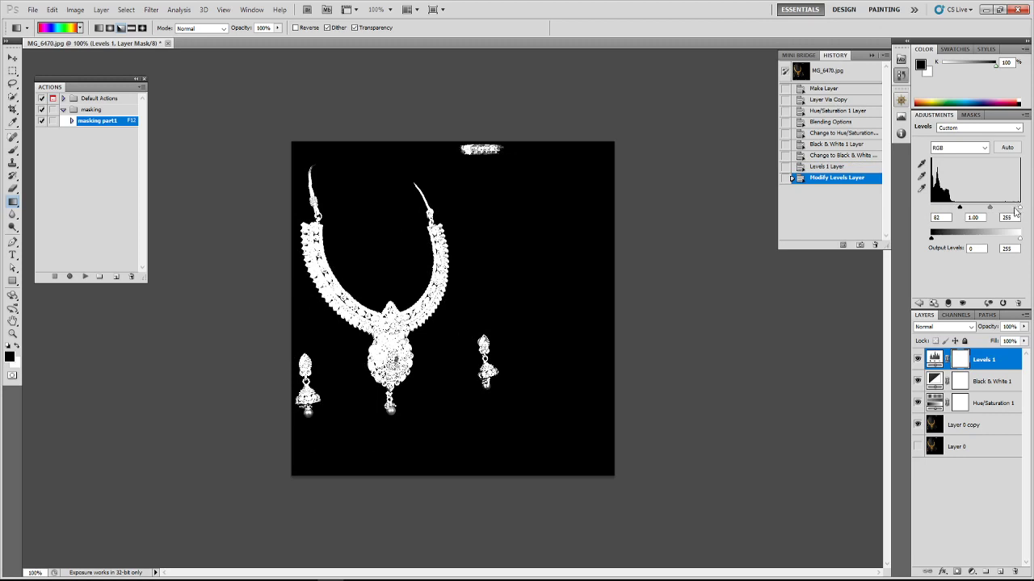
{"action": "left_click", "coordinate": [116, 277]}
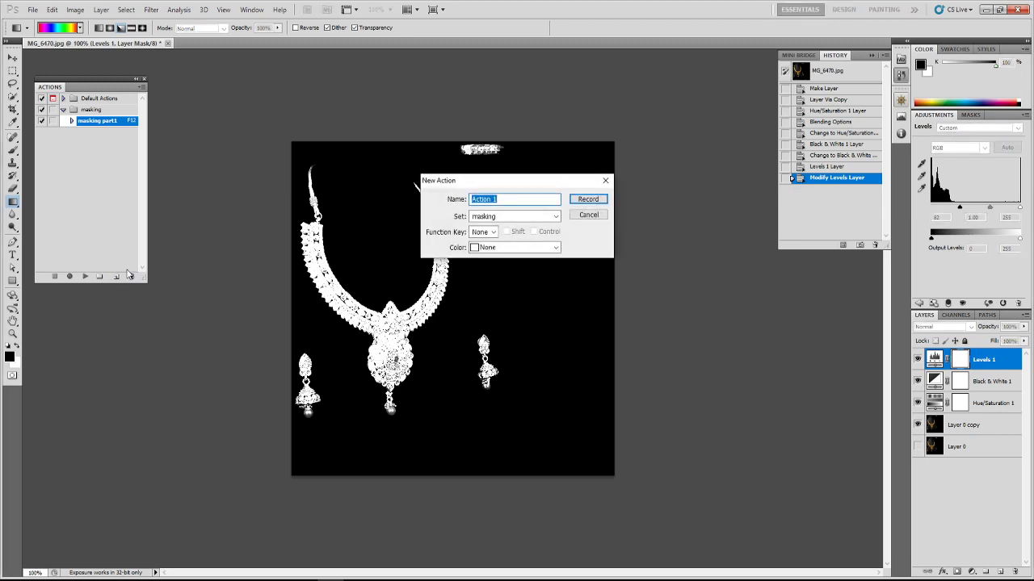
Step: Name the new action 'masking part 2', assign it function key F8, and start recording
{"action": "type", "text": "masking part 2"}
{"action": "left_click", "coordinate": [483, 232]}
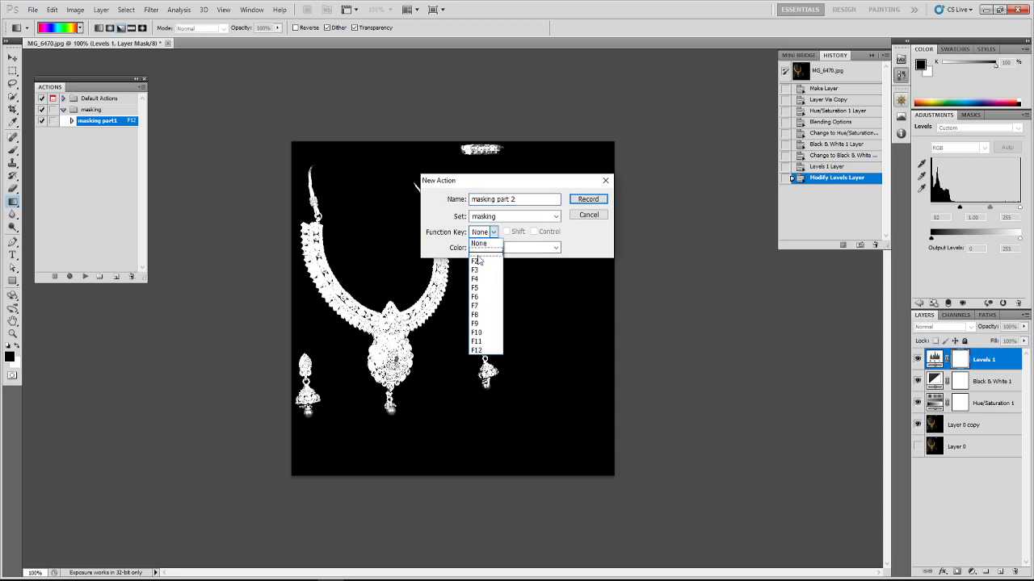
{"action": "left_click", "coordinate": [487, 315]}
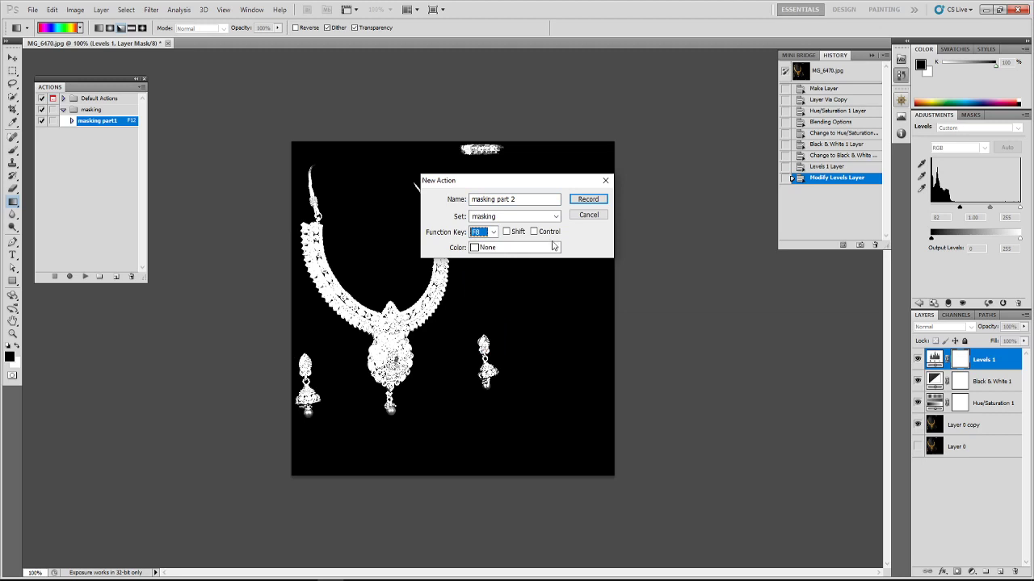
{"action": "left_click", "coordinate": [589, 203]}
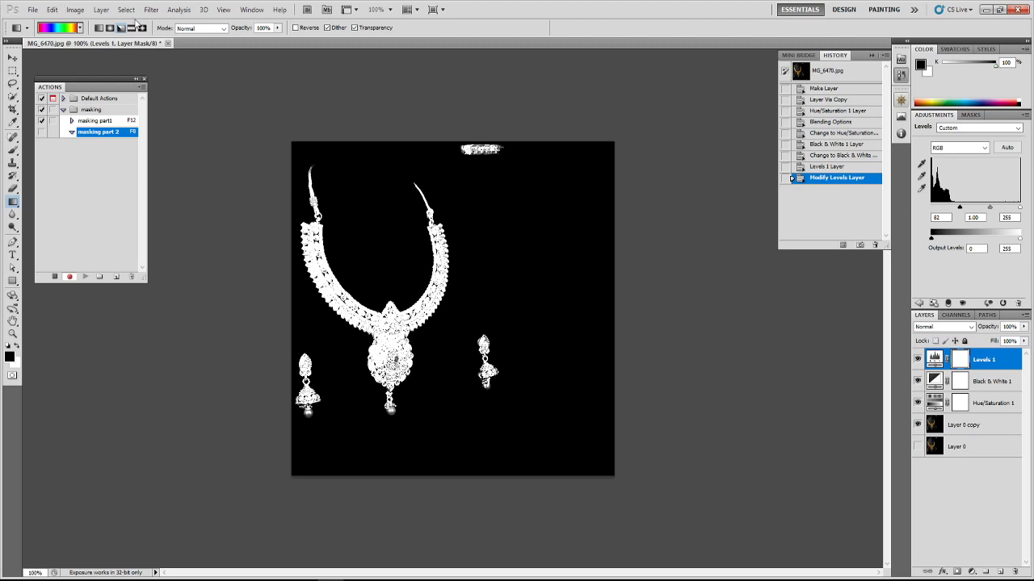
{"action": "left_click", "coordinate": [101, 10]}
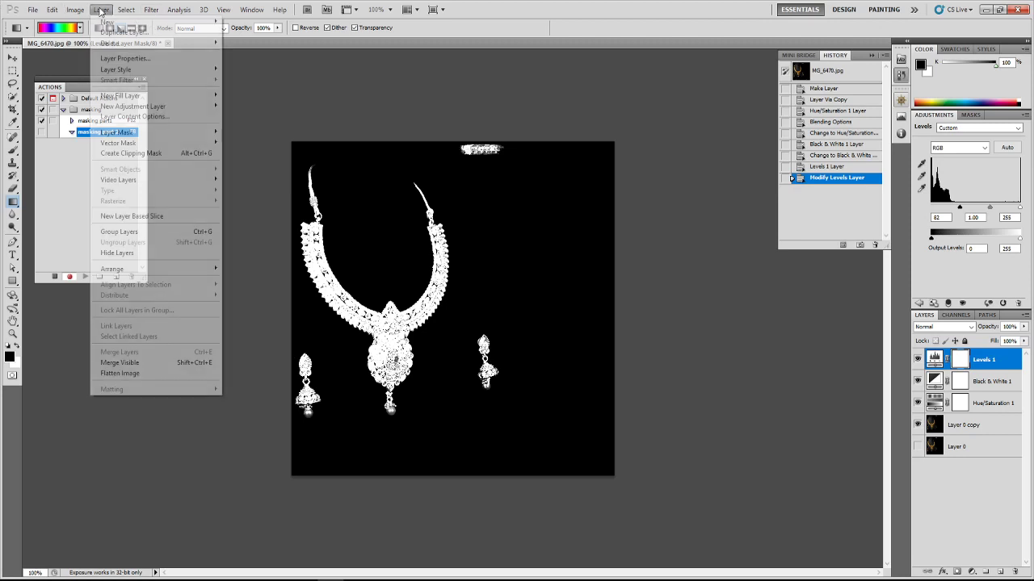
Step: Merge the visible layers into Levels 1 and make Layer 0 visible again
{"action": "left_click", "coordinate": [147, 365]}
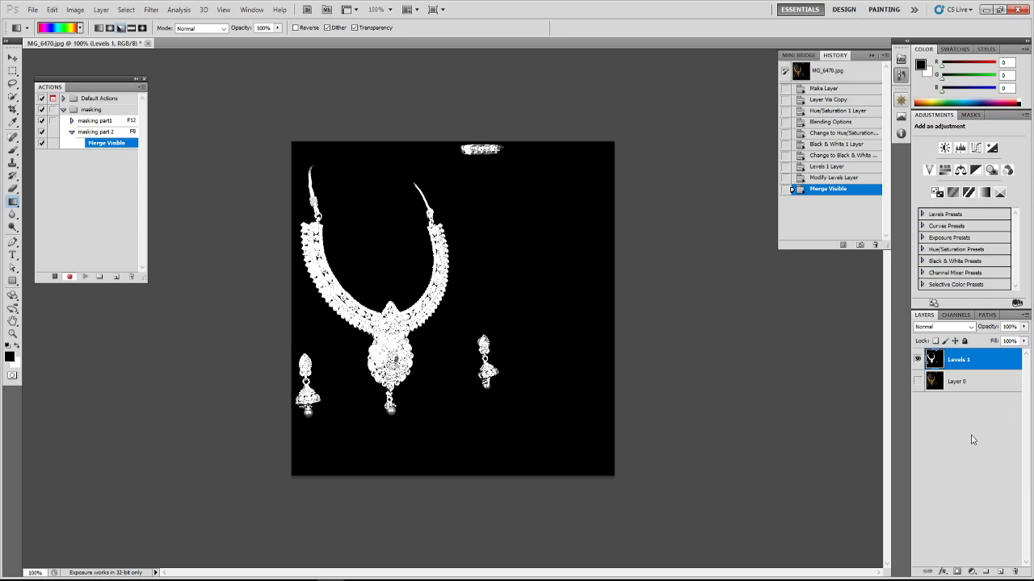
{"action": "left_click", "coordinate": [961, 382]}
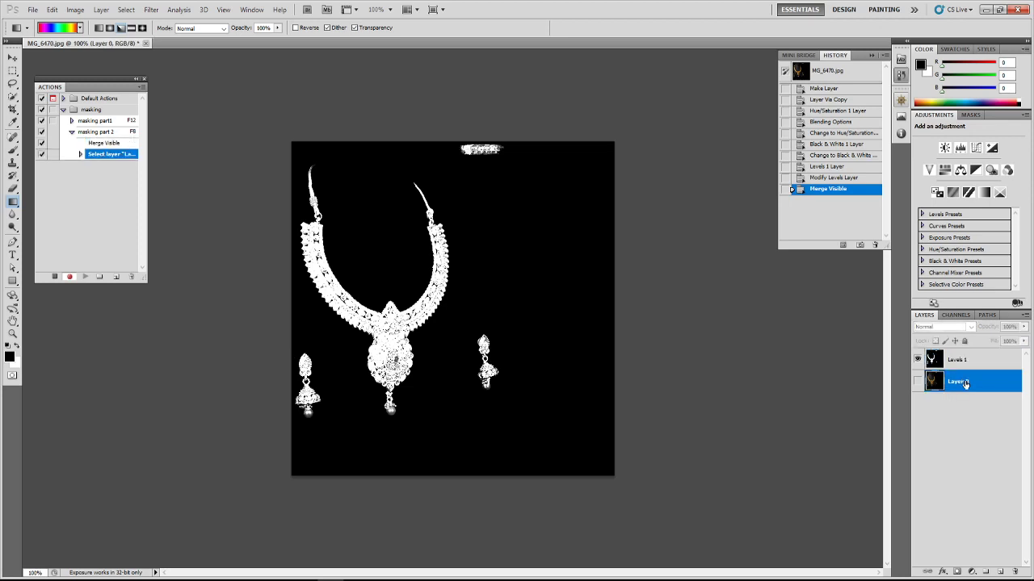
{"action": "left_click", "coordinate": [918, 382]}
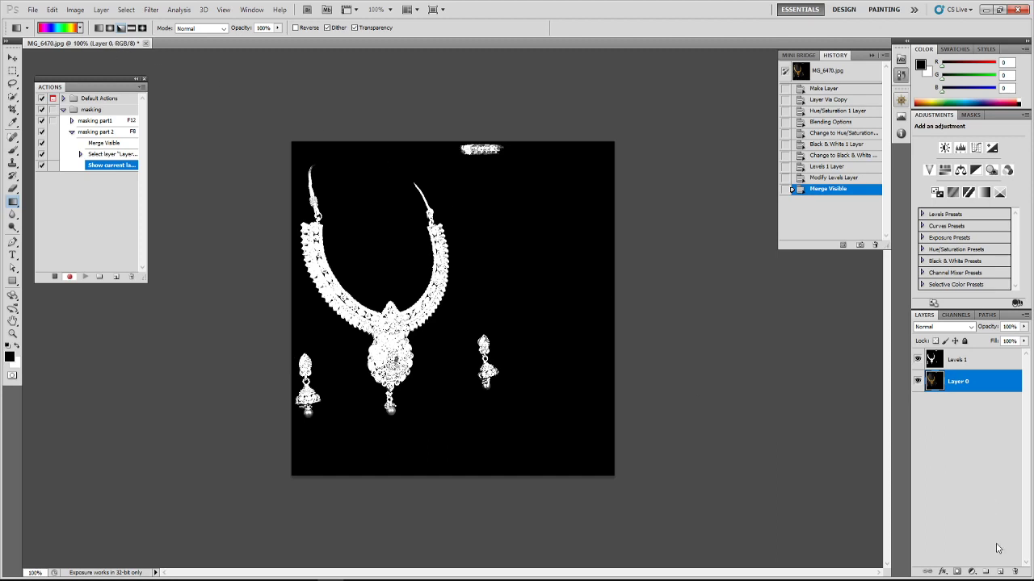
Step: Add a new Layer 1 above Layer 0 and fill it with white
{"action": "left_click", "coordinate": [1000, 572]}
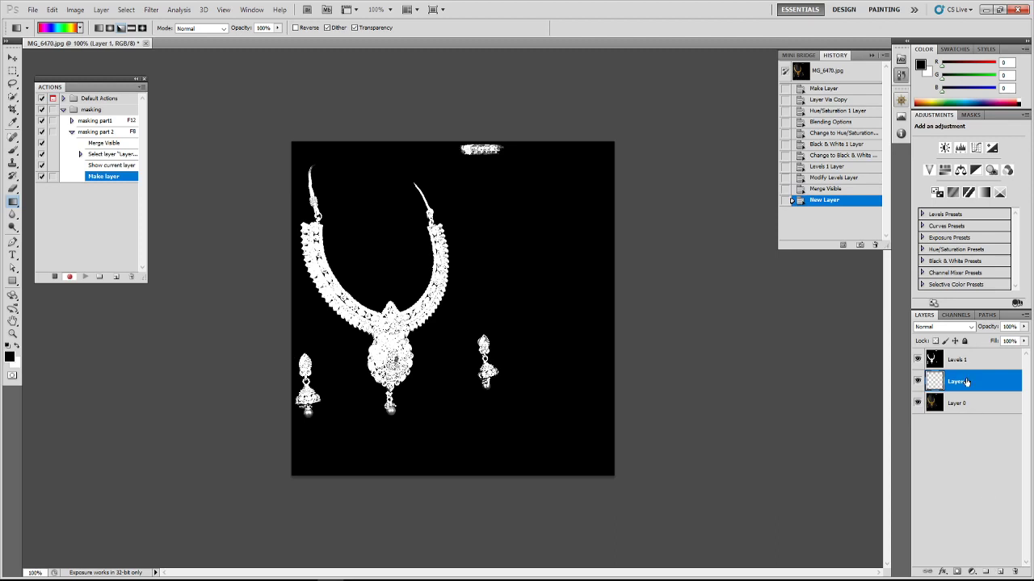
{"action": "key", "text": "shift+F5"}
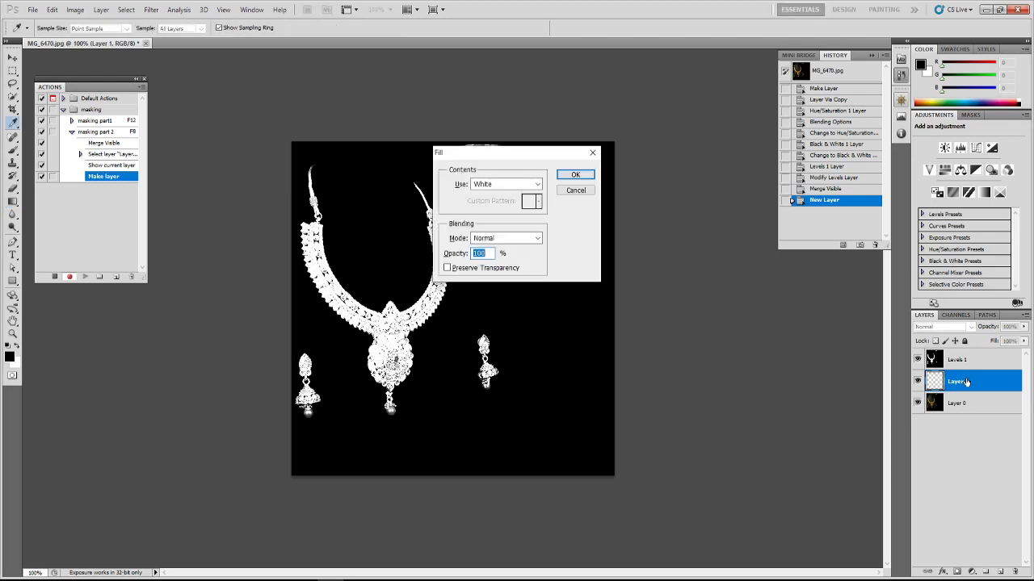
{"action": "left_click", "coordinate": [586, 182]}
{"action": "key", "text": "g"}
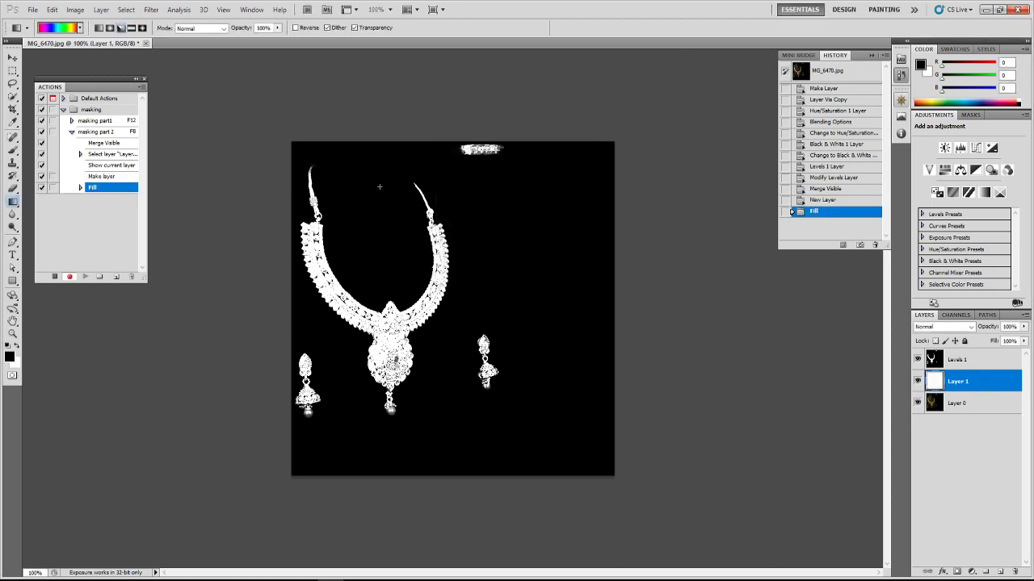
{"action": "left_click", "coordinate": [100, 10]}
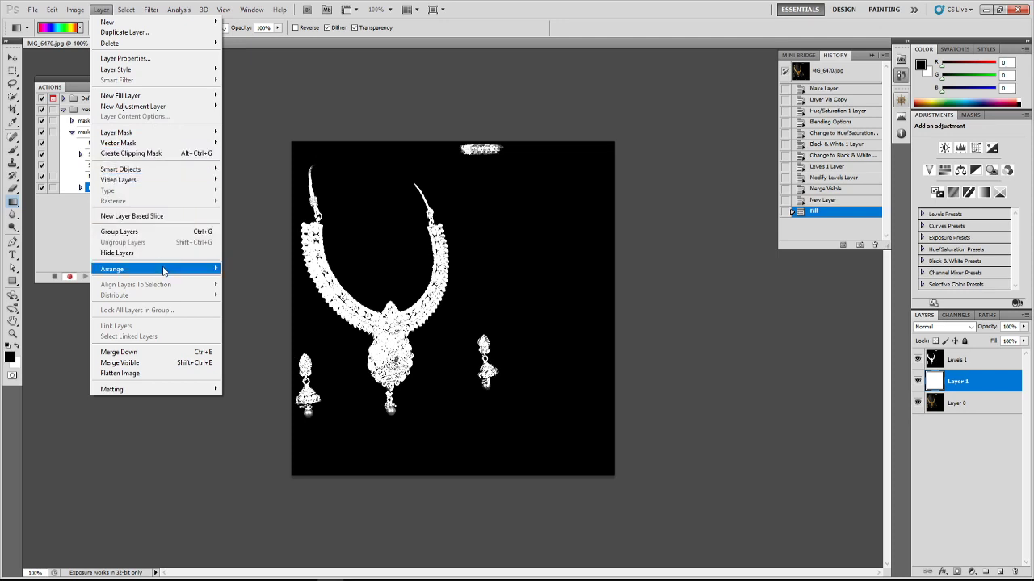
Step: Send the white Layer 1 to the back and hide the Levels 1 layer
{"action": "mouse_move", "coordinate": [166, 271]}
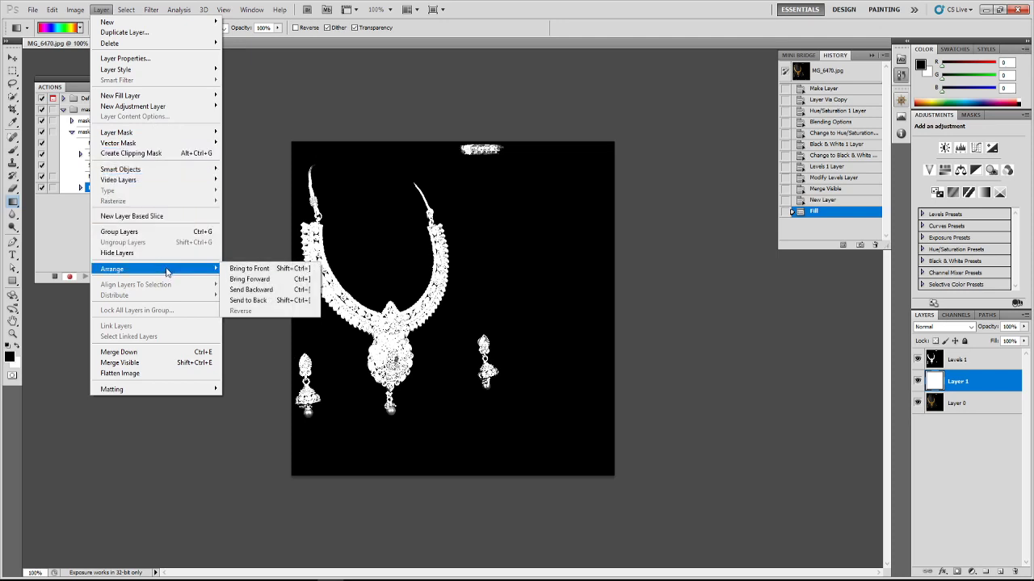
{"action": "left_click", "coordinate": [277, 303]}
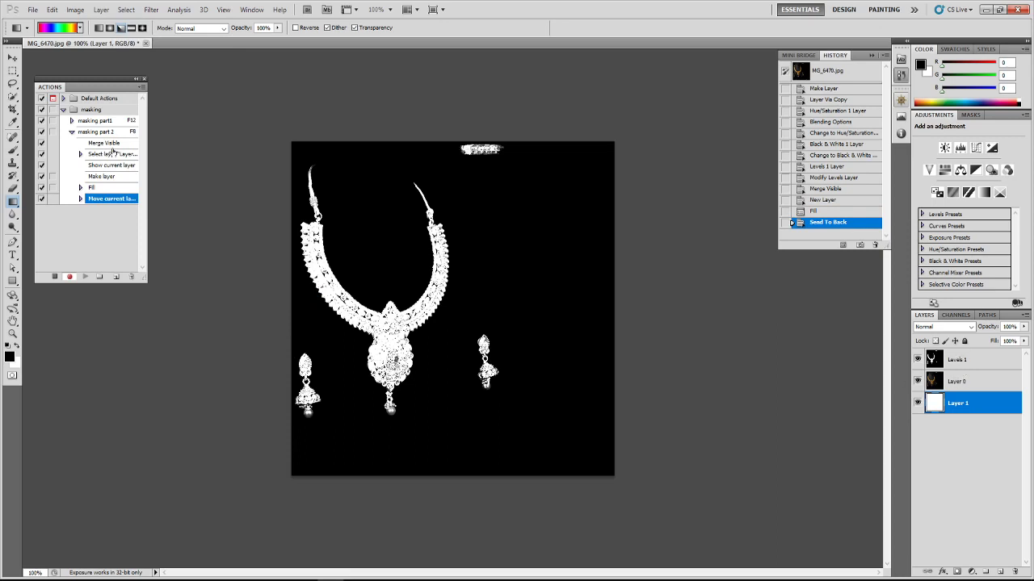
{"action": "left_click", "coordinate": [971, 365]}
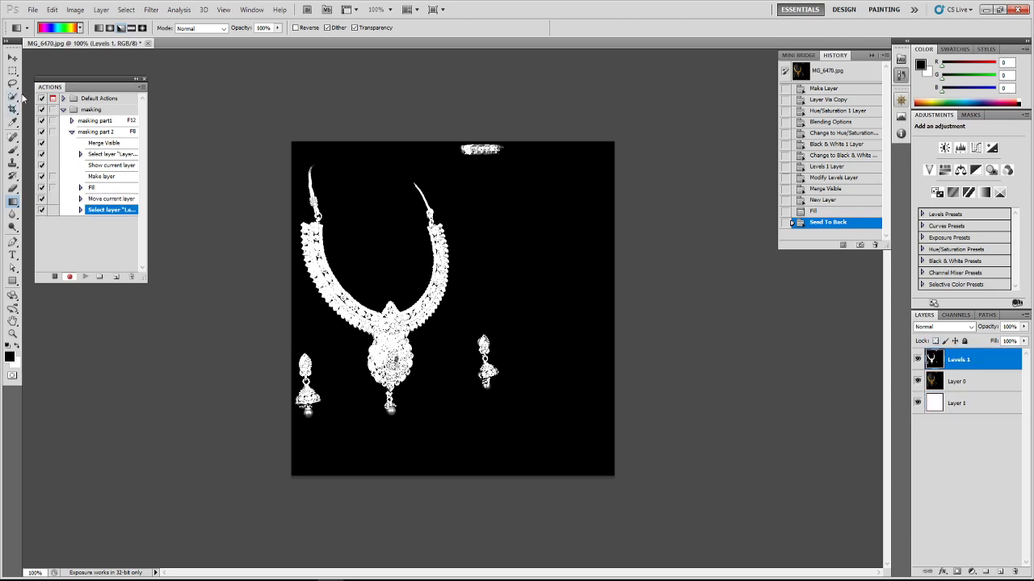
{"action": "left_click", "coordinate": [917, 362]}
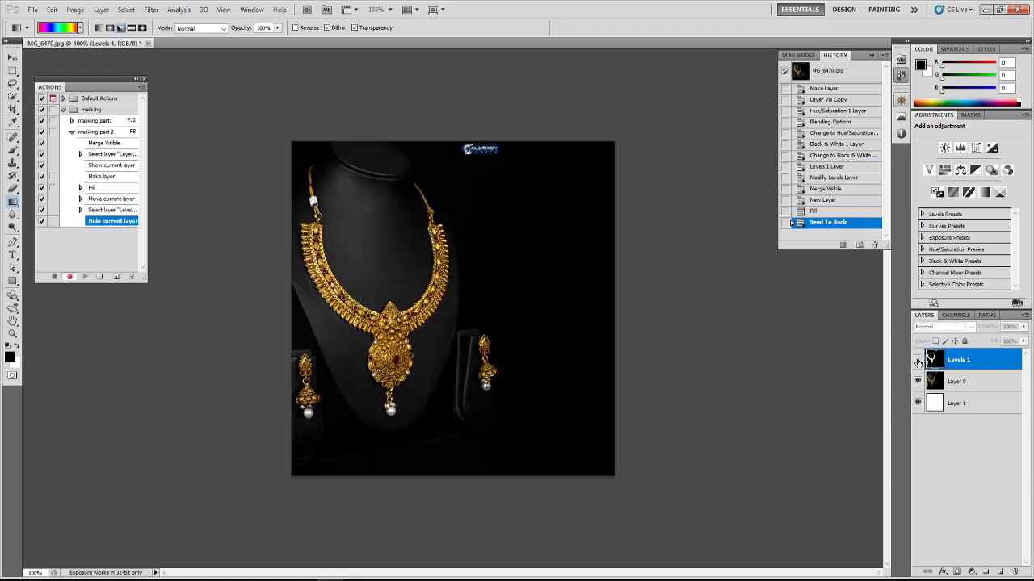
Step: Add a white layer mask to Layer 0
{"action": "left_click", "coordinate": [966, 383]}
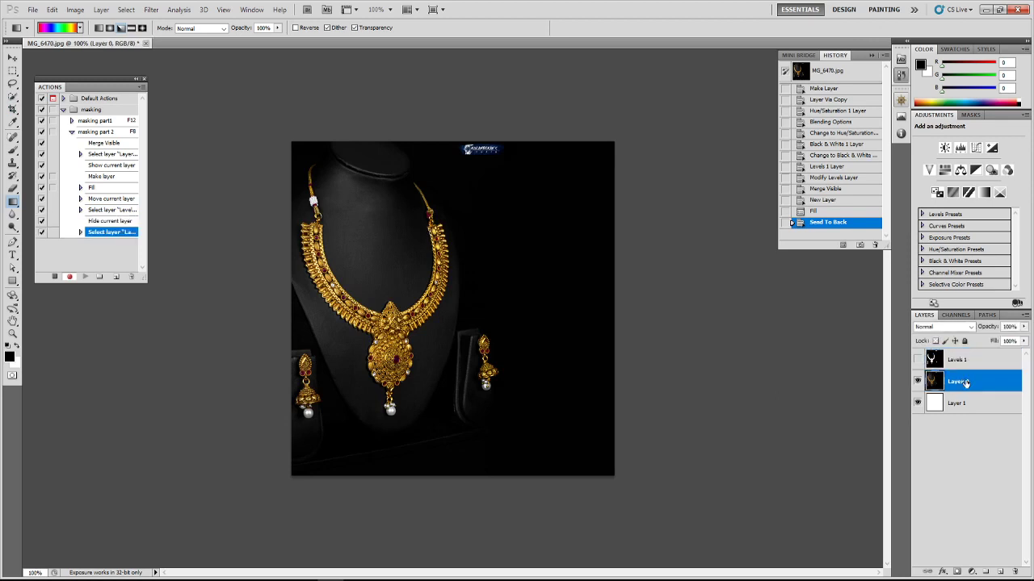
{"action": "left_click", "coordinate": [958, 571]}
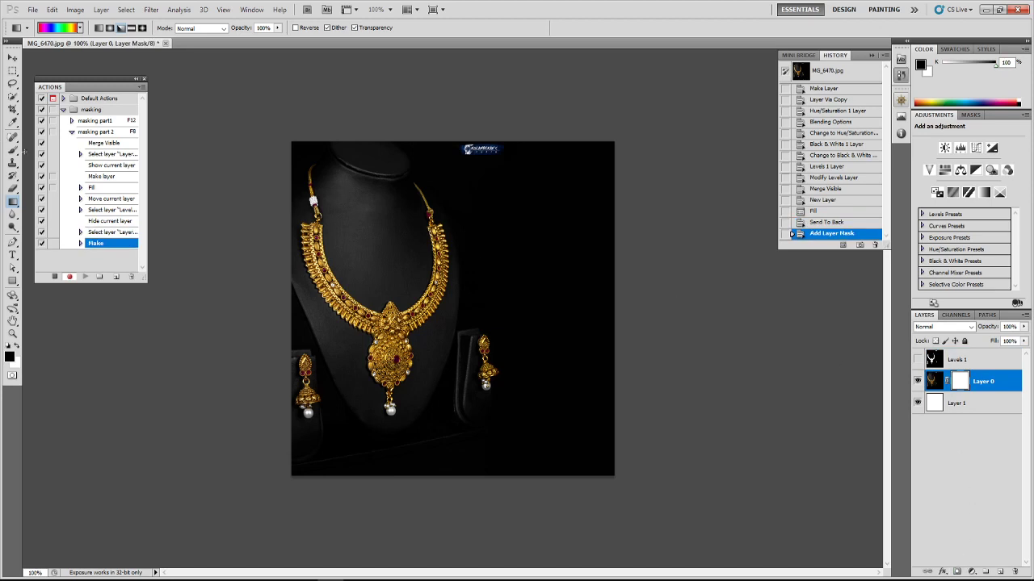
{"action": "left_click", "coordinate": [74, 10]}
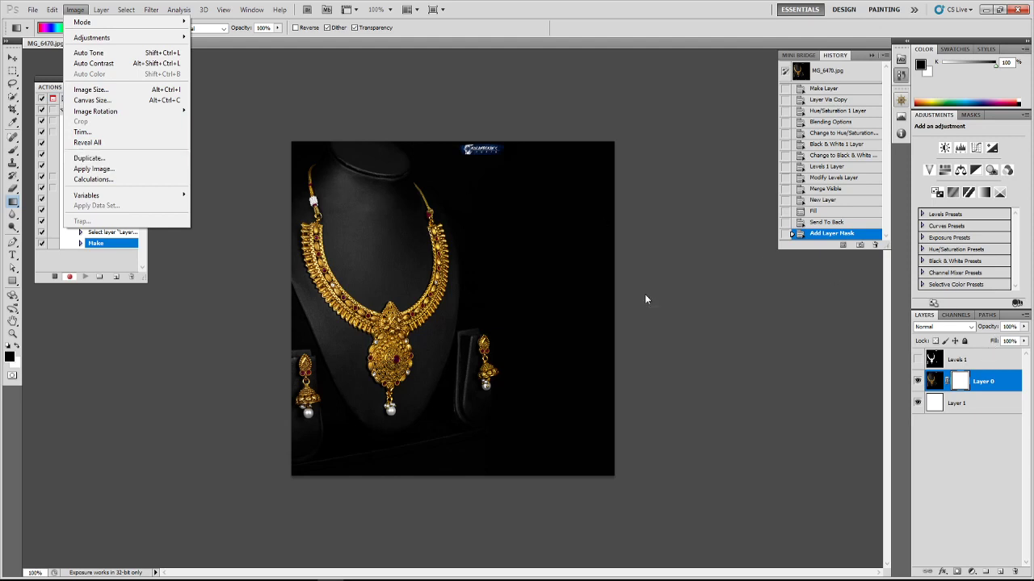
Step: Apply Image from Levels 1, RGB, Normal blending at 100% into Layer 0's mask
{"action": "left_click", "coordinate": [88, 170]}
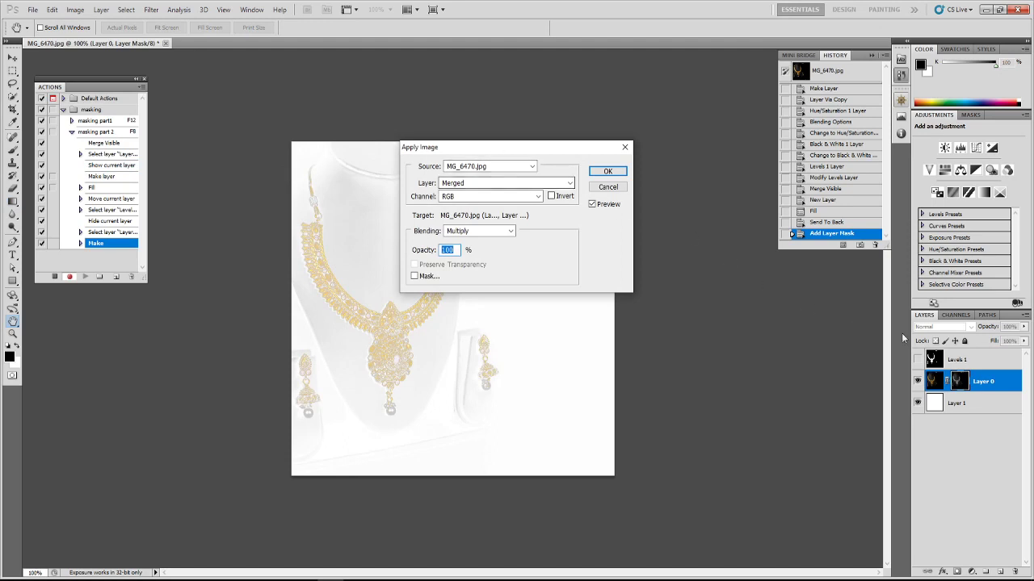
{"action": "left_click", "coordinate": [517, 183]}
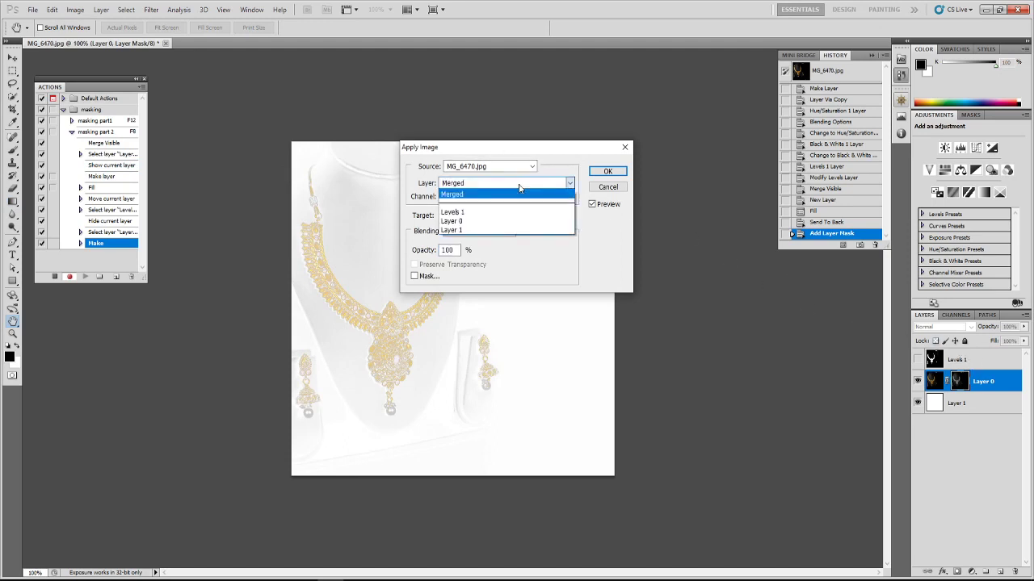
{"action": "left_click", "coordinate": [449, 211]}
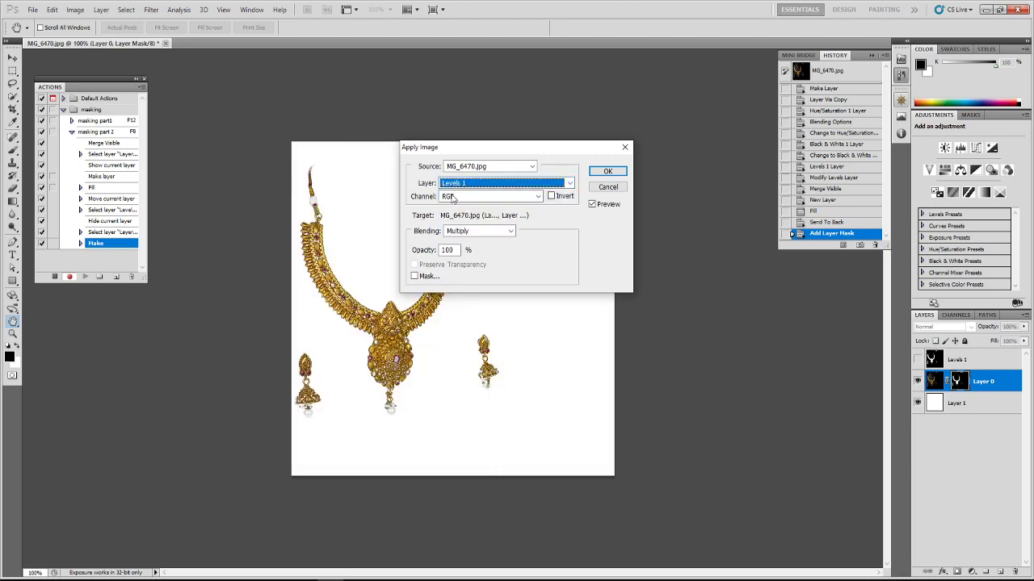
{"action": "left_click_drag", "start_coordinate": [499, 154], "coordinate": [587, 101]}
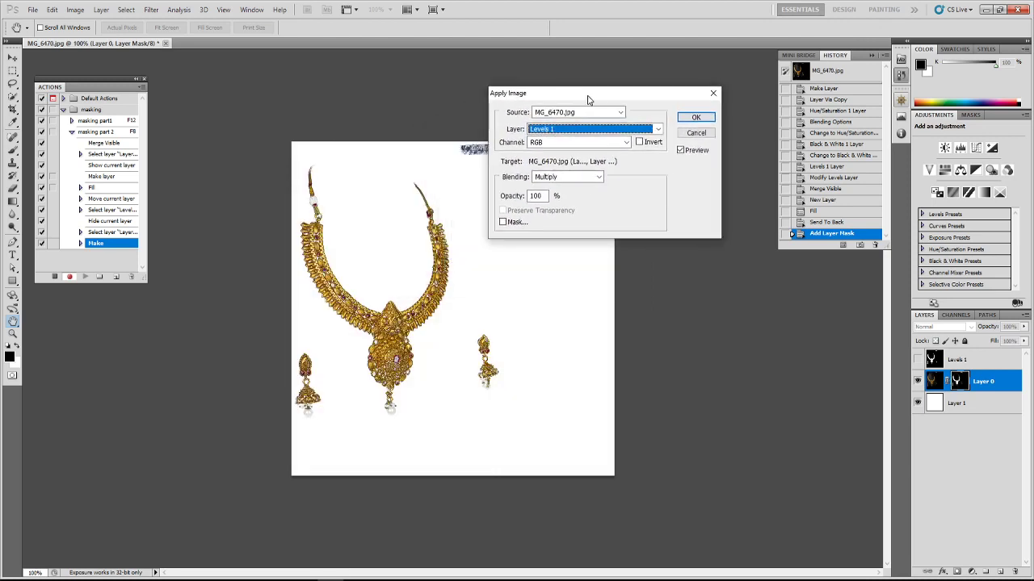
{"action": "left_click", "coordinate": [598, 179]}
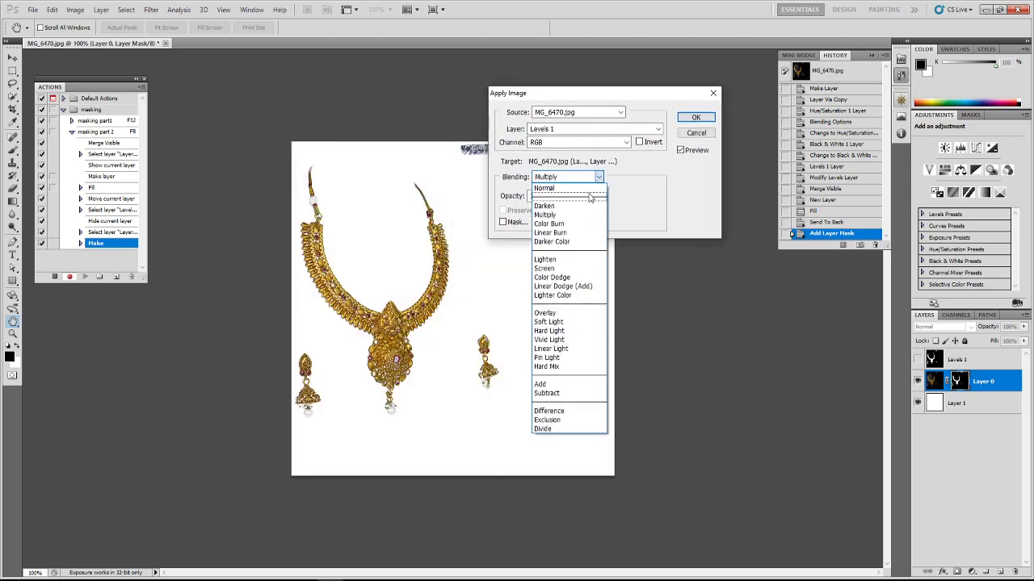
{"action": "left_click", "coordinate": [590, 188]}
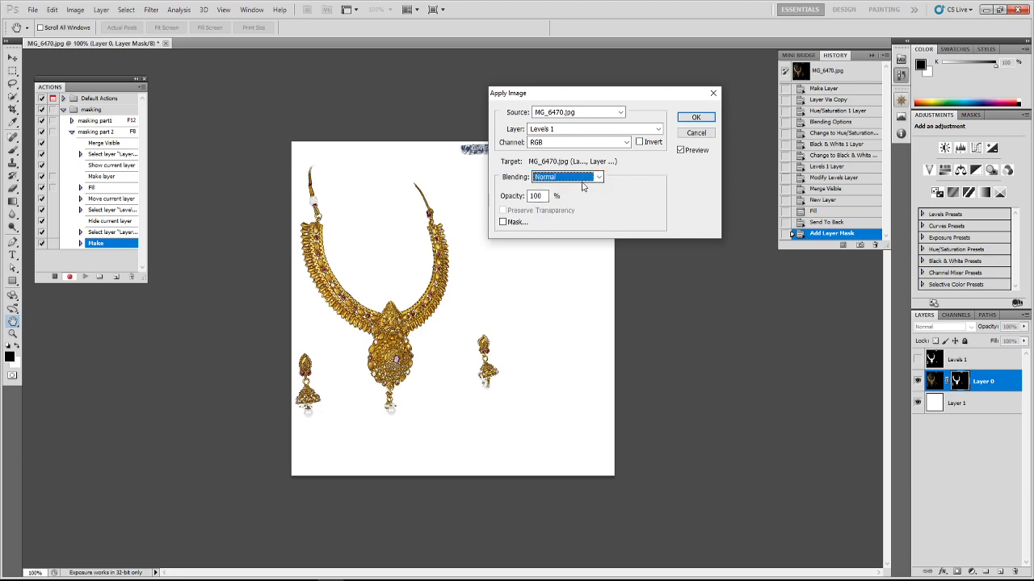
{"action": "left_click", "coordinate": [696, 118]}
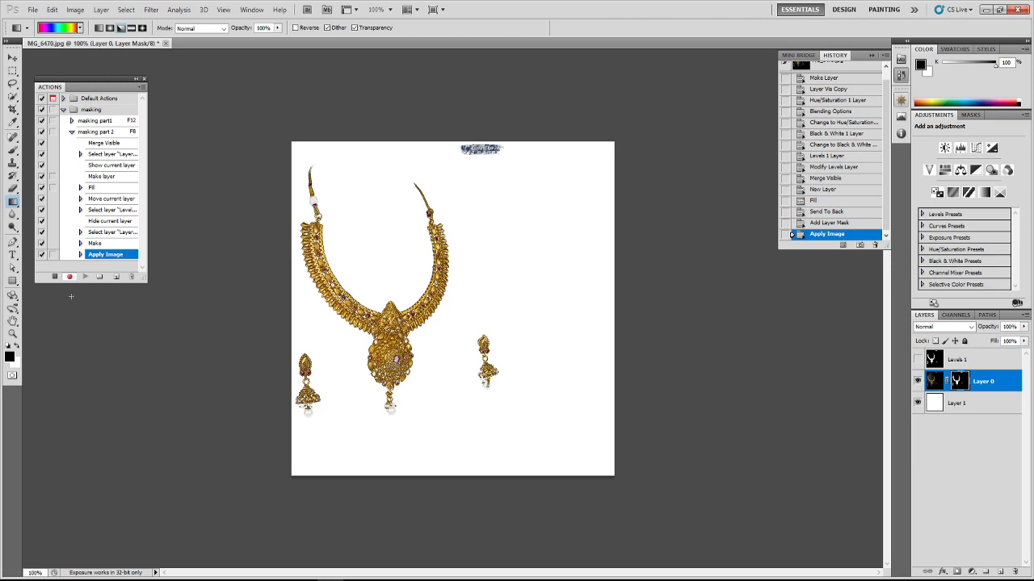
Step: Stop the action recording and reselect Layer 0's mask
{"action": "left_click", "coordinate": [56, 276]}
{"action": "left_click", "coordinate": [956, 359]}
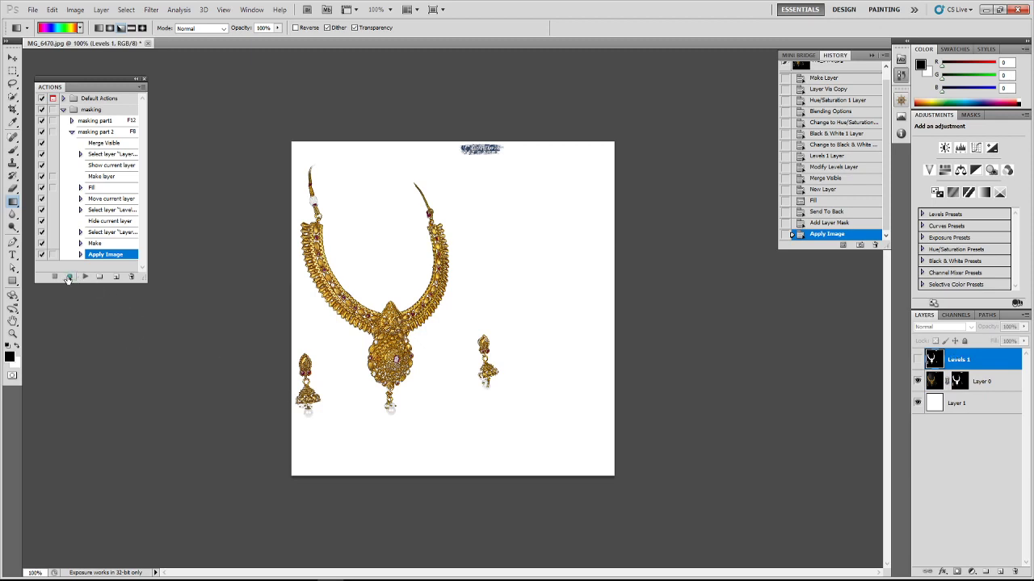
{"action": "left_click", "coordinate": [995, 384]}
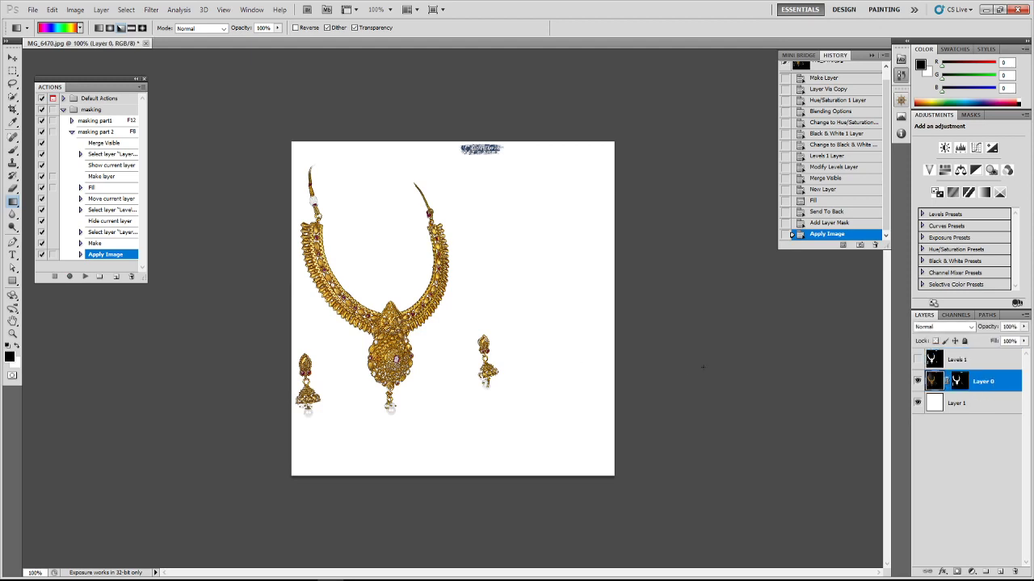
{"action": "left_click", "coordinate": [962, 384]}
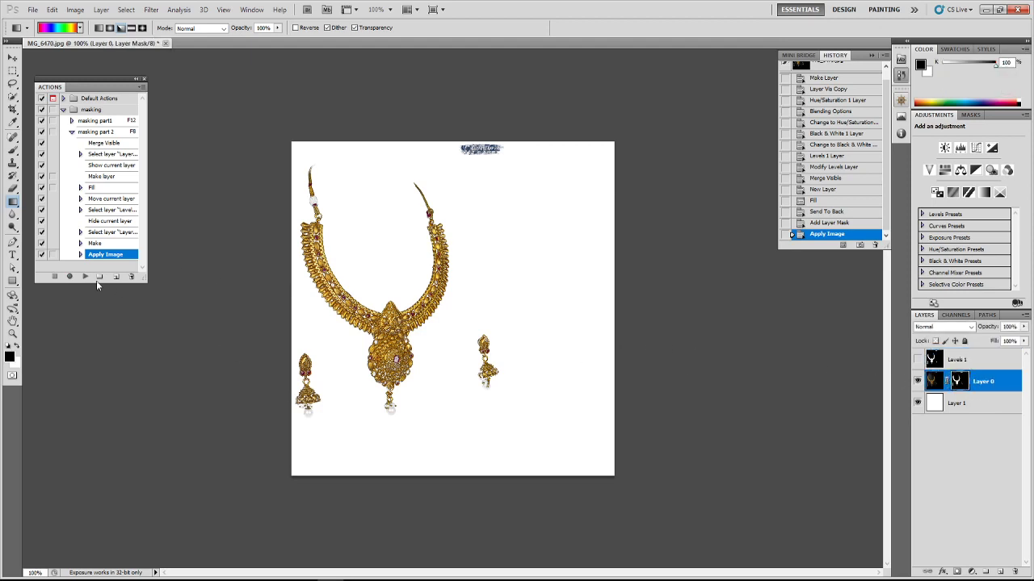
Step: Record deleting the Levels 1 layer into the masking part 2 action
{"action": "left_click", "coordinate": [69, 277]}
{"action": "left_click", "coordinate": [961, 361]}
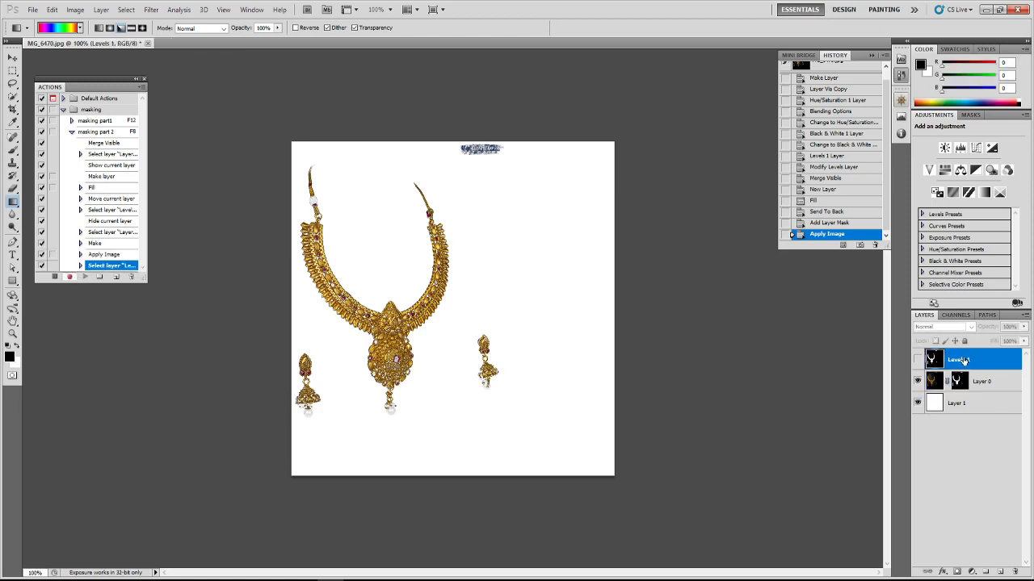
{"action": "left_click", "coordinate": [1014, 571]}
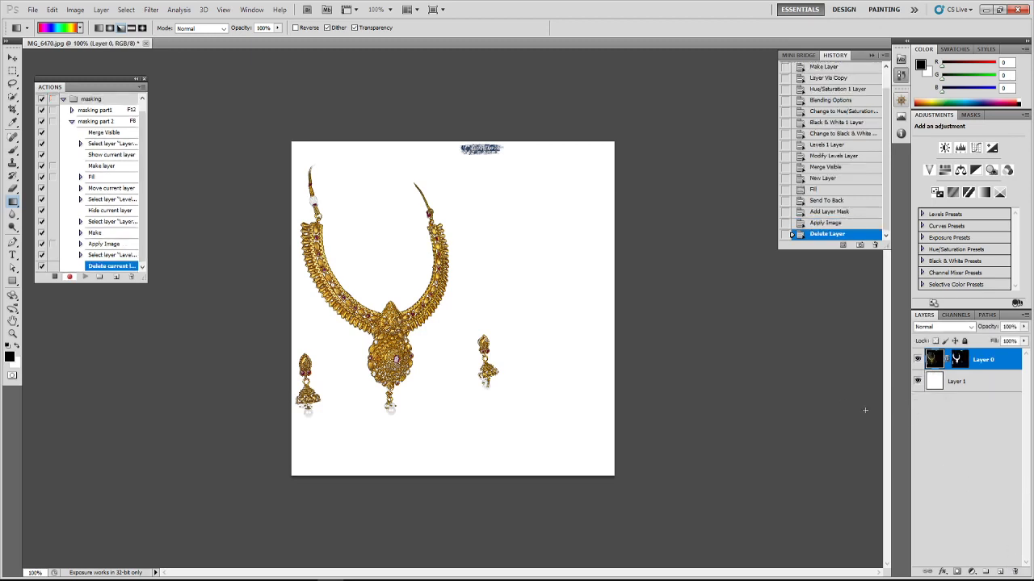
{"action": "left_click", "coordinate": [54, 277]}
Step: Brush black at 100% opacity on Layer 0's mask over the watermark and both chain tops
{"action": "left_click", "coordinate": [958, 358]}
{"action": "key", "text": "b"}
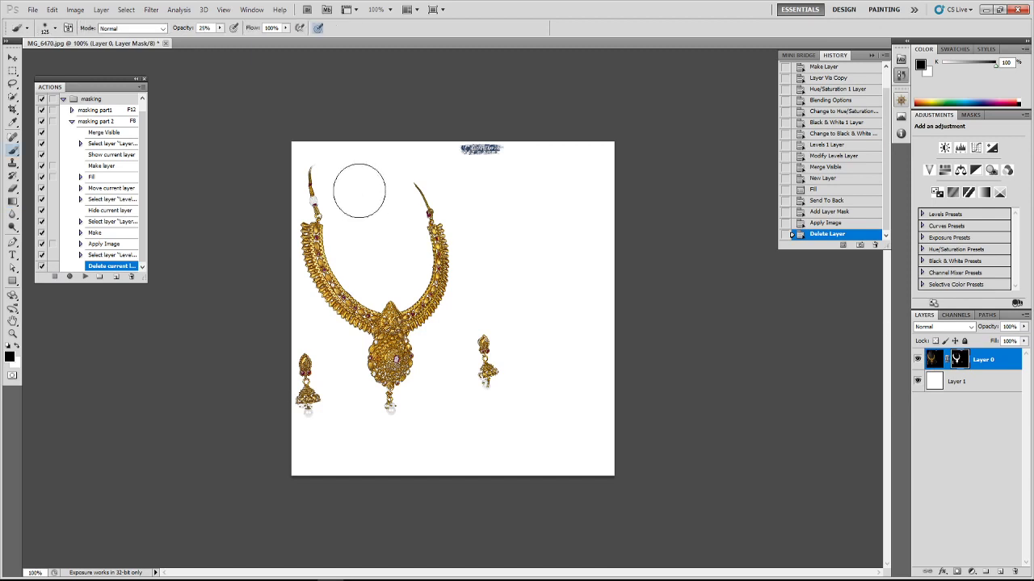
{"action": "key", "text": "0"}
{"action": "mouse_move", "coordinate": [496, 157]}
{"action": "left_mouse_down"}
{"action": "mouse_move", "coordinate": [404, 166]}
{"action": "mouse_move", "coordinate": [415, 175]}
{"action": "left_mouse_up"}
{"action": "left_click", "coordinate": [415, 175]}
{"action": "mouse_move", "coordinate": [336, 152]}
{"action": "left_mouse_down"}
{"action": "mouse_move", "coordinate": [316, 161]}
{"action": "mouse_move", "coordinate": [346, 120]}
{"action": "left_mouse_up"}
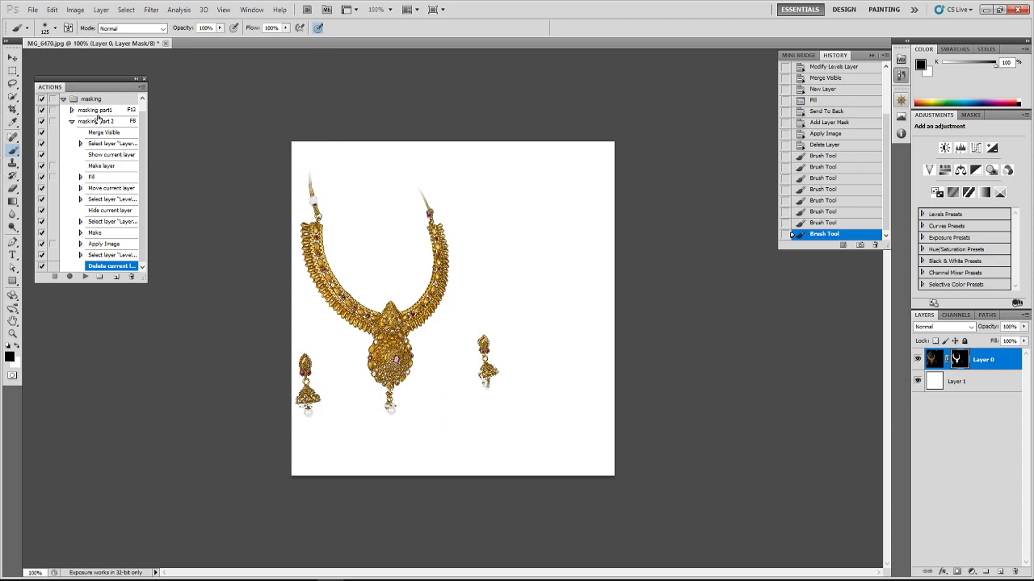
{"action": "left_click", "coordinate": [72, 122]}
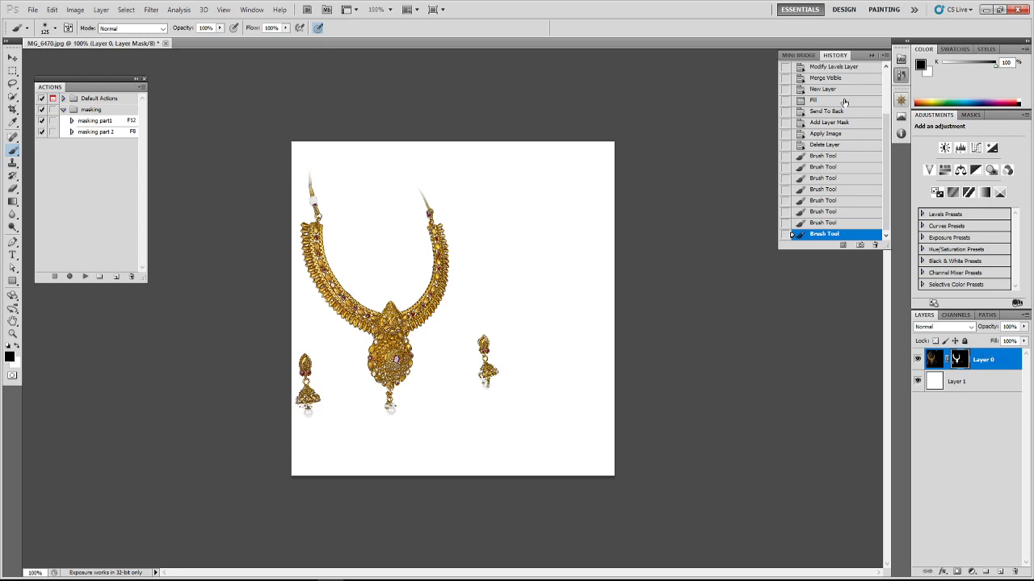
{"action": "left_click", "coordinate": [887, 74]}
Step: Revert to the MG_6470.jpg snapshot and replay masking part1 (Levels black point 79) and masking part 2
{"action": "left_click", "coordinate": [838, 74]}
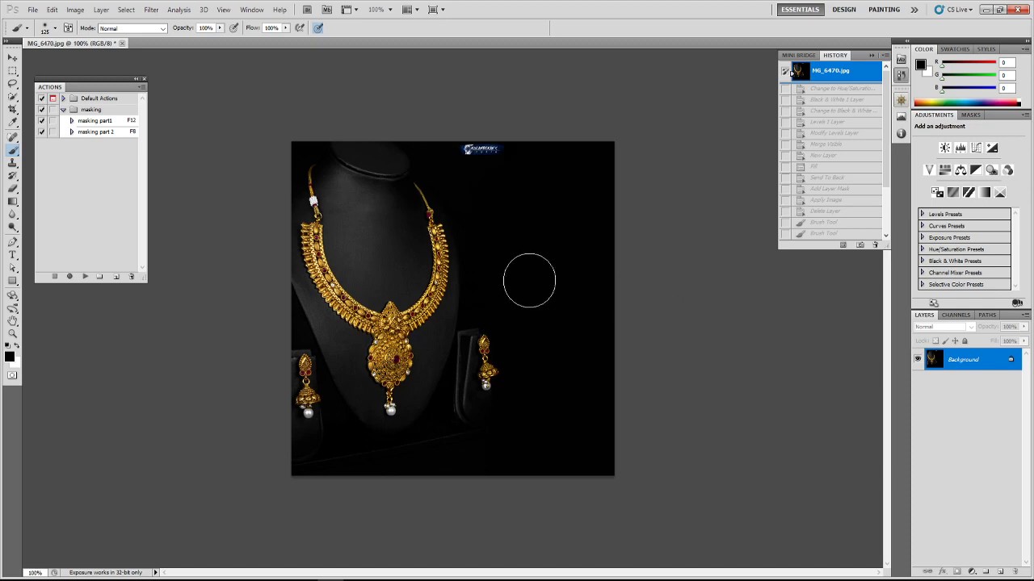
{"action": "key", "text": "F12"}
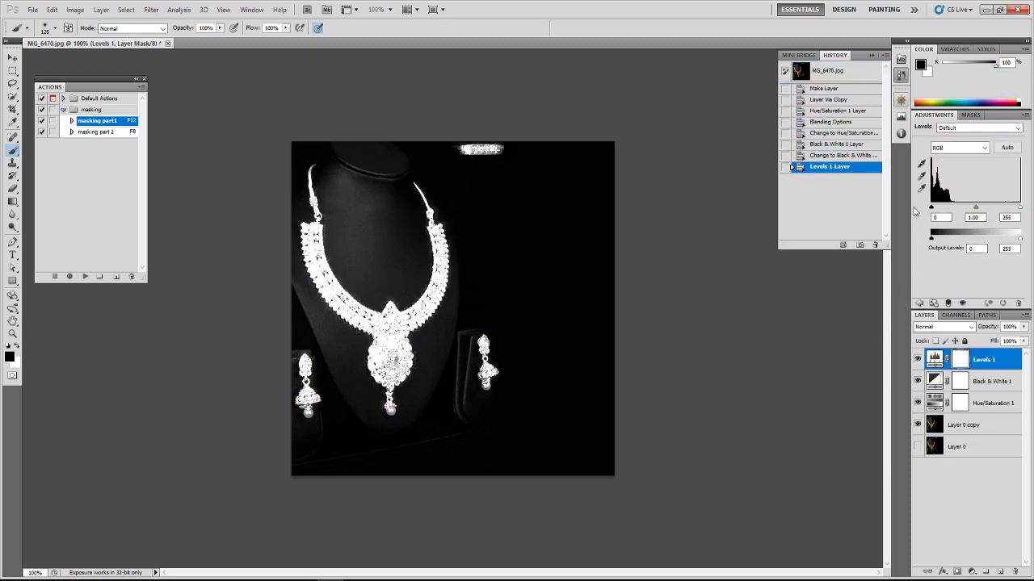
{"action": "left_click_drag", "start_coordinate": [933, 209], "coordinate": [959, 208]}
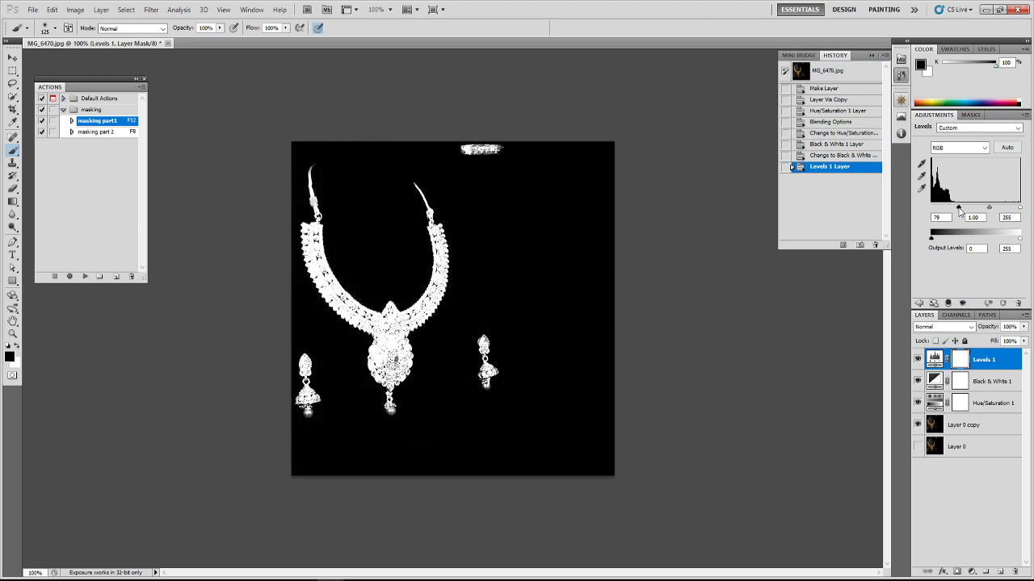
{"action": "left_click", "coordinate": [75, 10]}
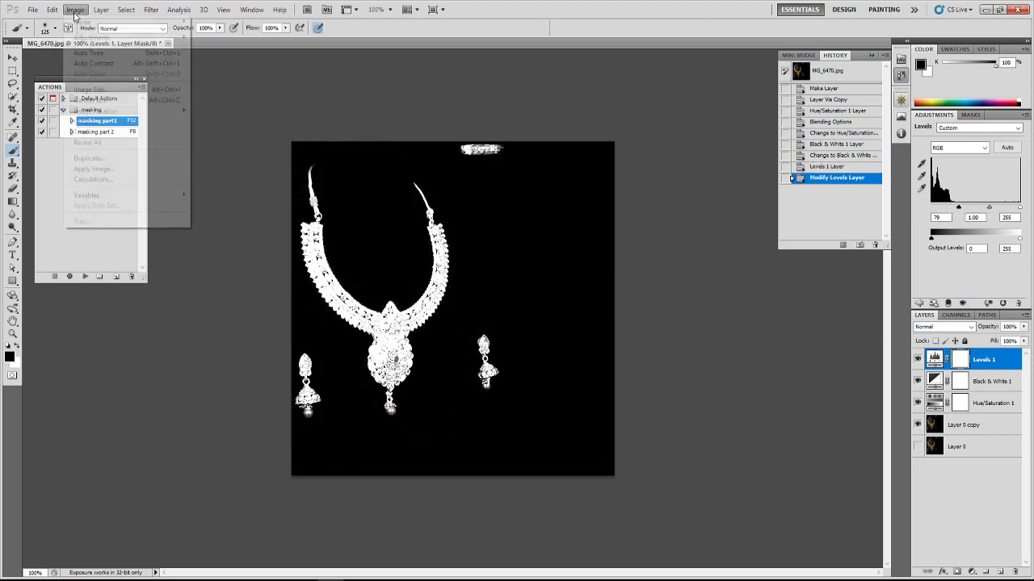
{"action": "left_click", "coordinate": [592, 17]}
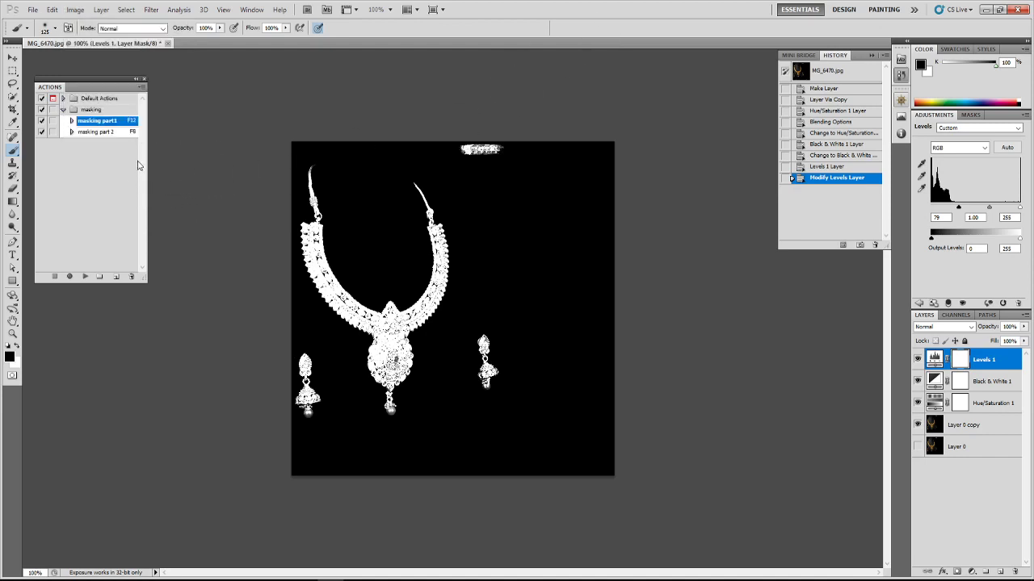
{"action": "key", "text": "F8"}
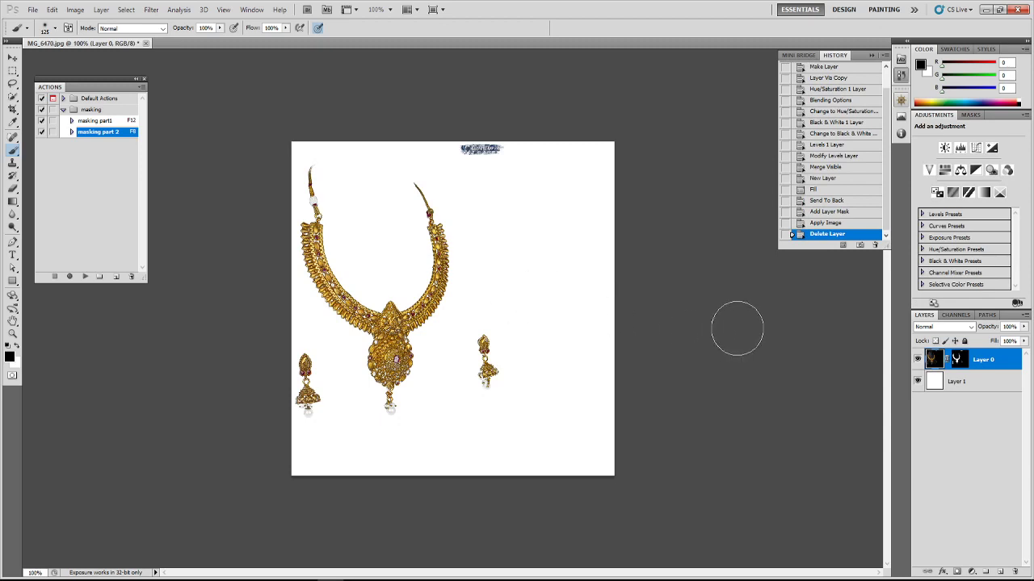
Step: Undo the stray stroke, then paint the watermark and both chain tops out of Layer 0's mask
{"action": "left_click_drag", "start_coordinate": [447, 134], "coordinate": [504, 157]}
{"action": "key", "text": "ctrl+z"}
{"action": "left_click", "coordinate": [954, 359]}
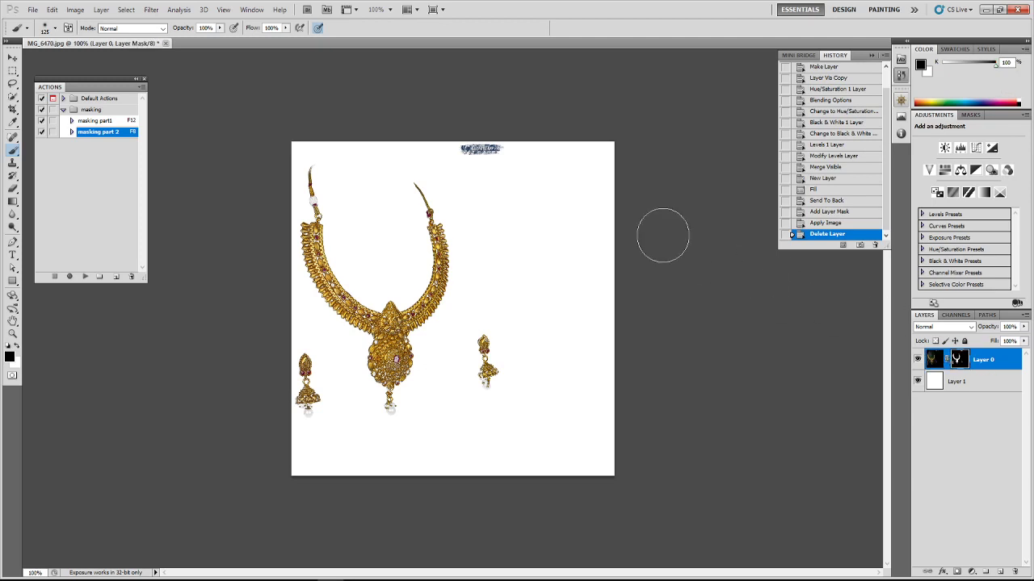
{"action": "mouse_move", "coordinate": [462, 151]}
{"action": "left_mouse_down"}
{"action": "mouse_move", "coordinate": [580, 158]}
{"action": "mouse_move", "coordinate": [468, 134]}
{"action": "mouse_move", "coordinate": [517, 150]}
{"action": "left_mouse_up"}
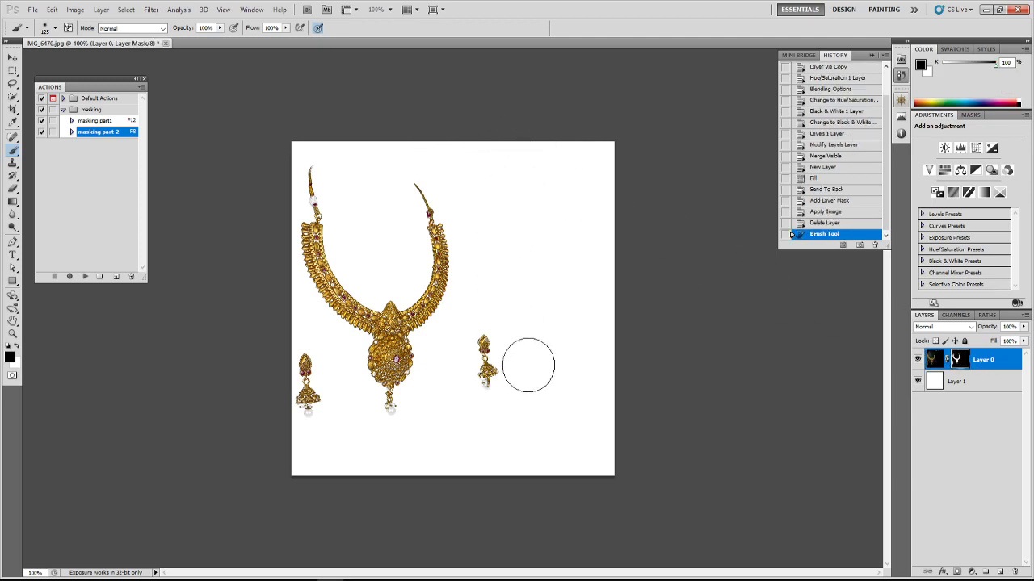
{"action": "left_click_drag", "start_coordinate": [417, 169], "coordinate": [415, 191]}
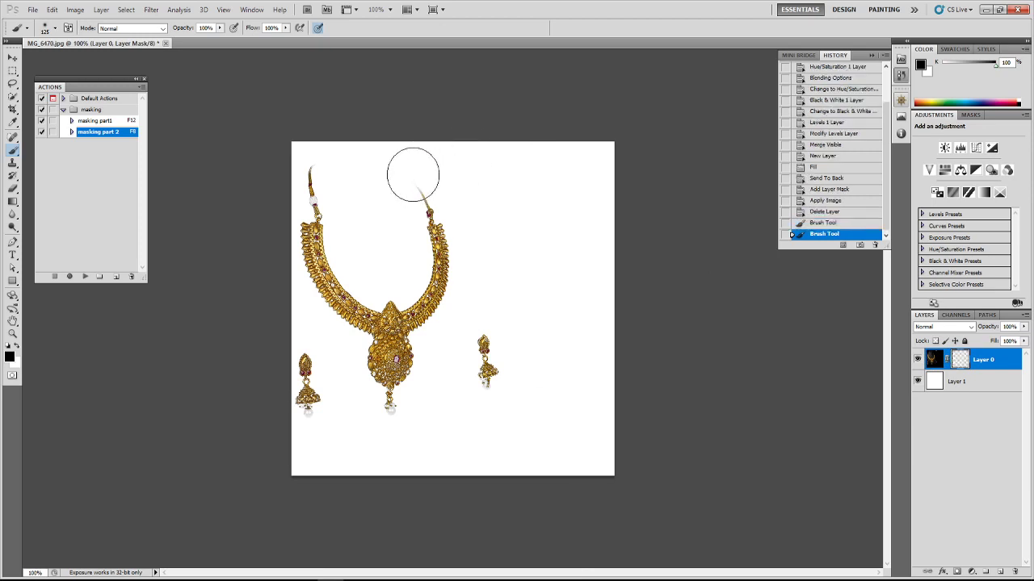
{"action": "left_click_drag", "start_coordinate": [323, 160], "coordinate": [319, 170]}
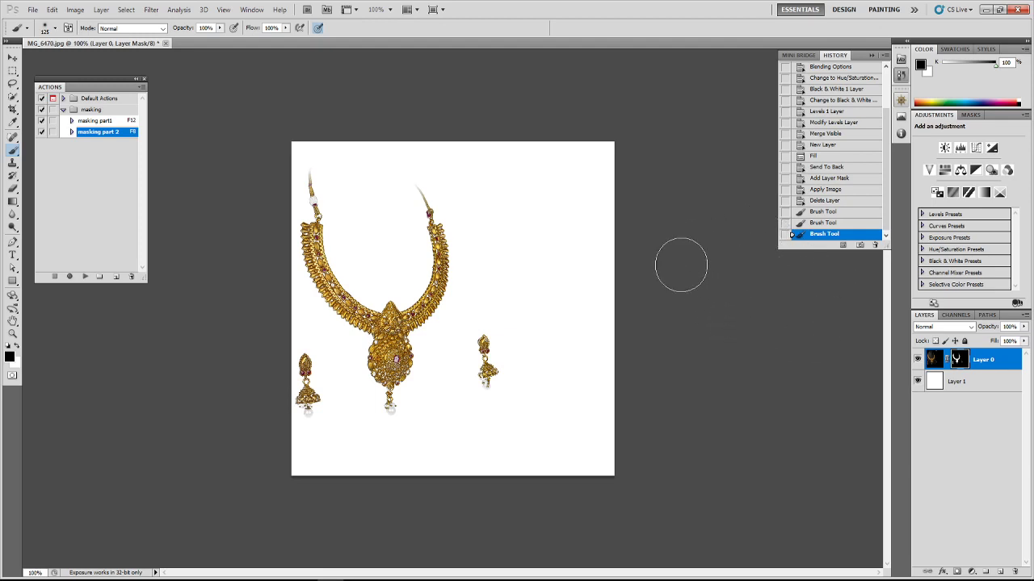
{"action": "left_click", "coordinate": [252, 580]}
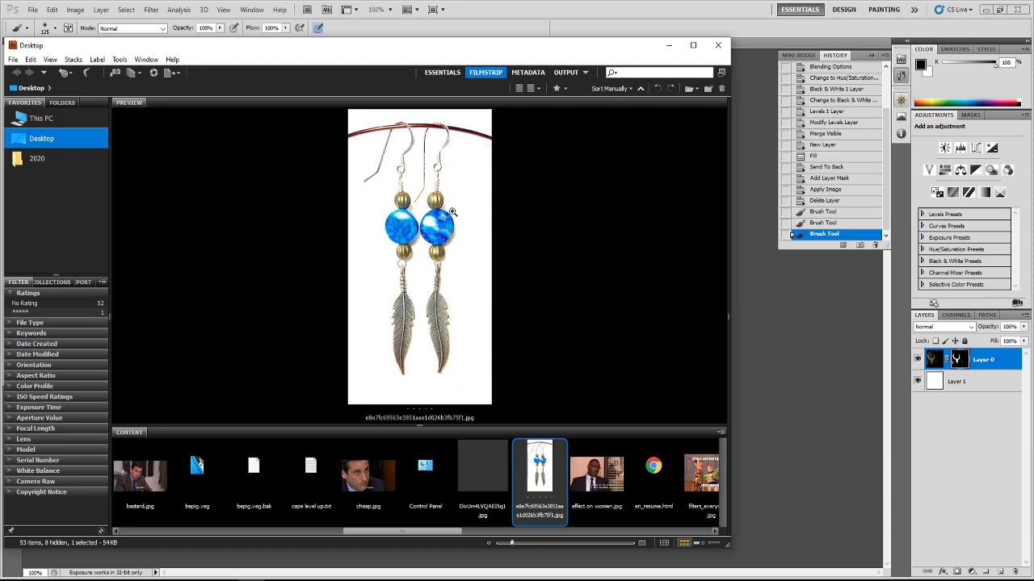
Step: Inspect the earrings preview with Bridge's 100% loupe across the blue beads and ear hooks
{"action": "left_click", "coordinate": [434, 197]}
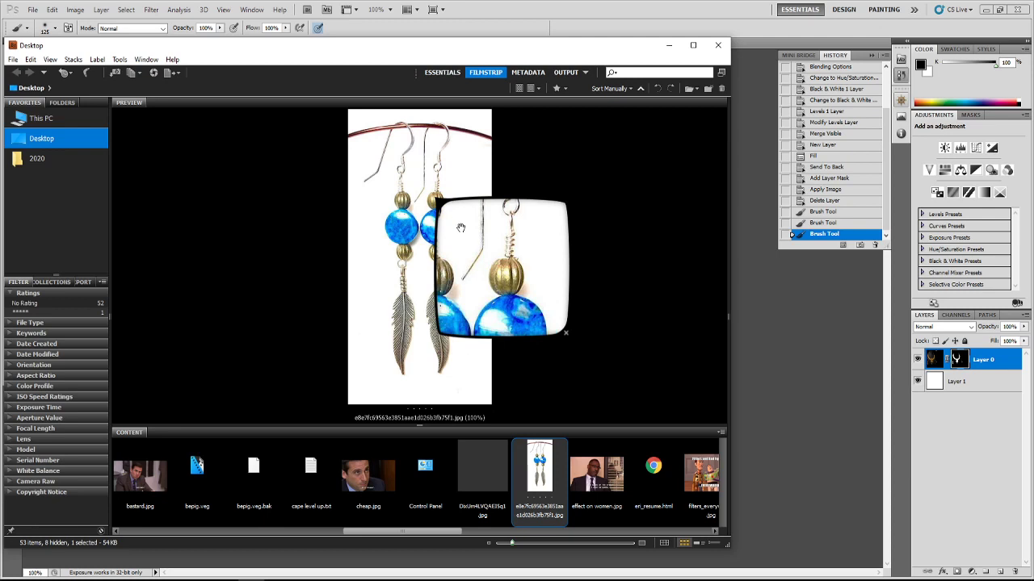
{"action": "left_click_drag", "start_coordinate": [462, 230], "coordinate": [498, 216]}
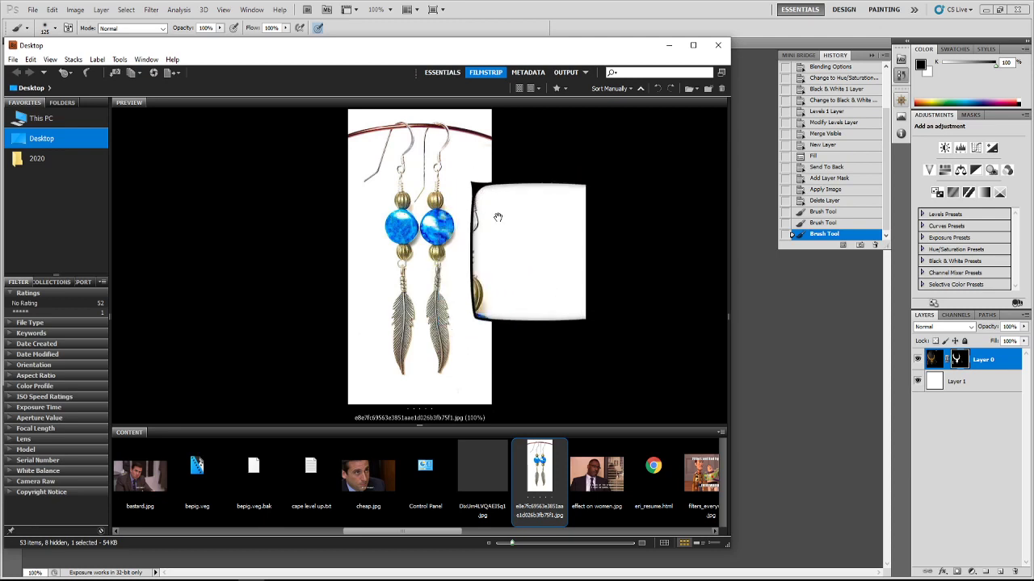
{"action": "left_click", "coordinate": [434, 257]}
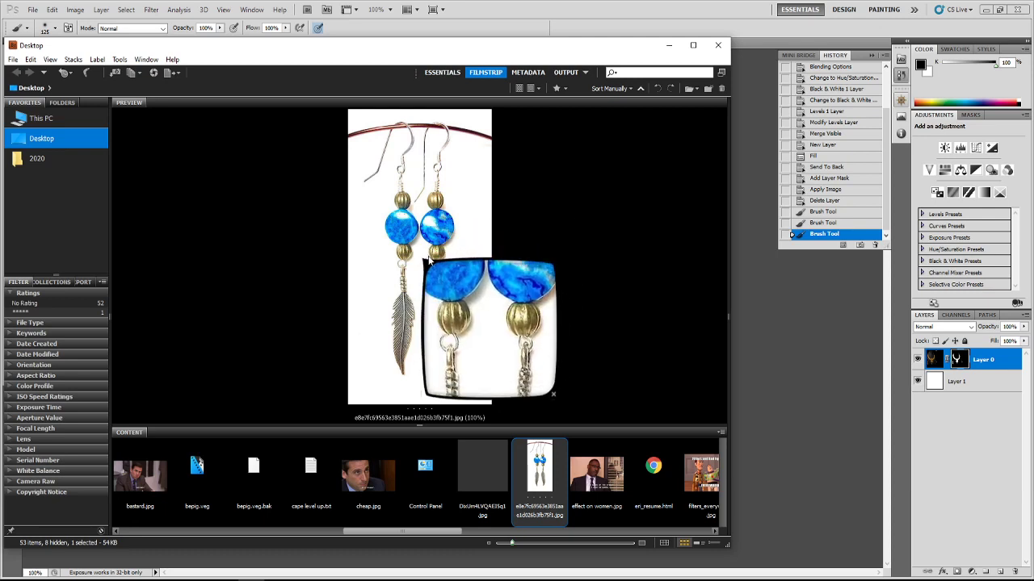
{"action": "left_click_drag", "start_coordinate": [453, 282], "coordinate": [459, 276]}
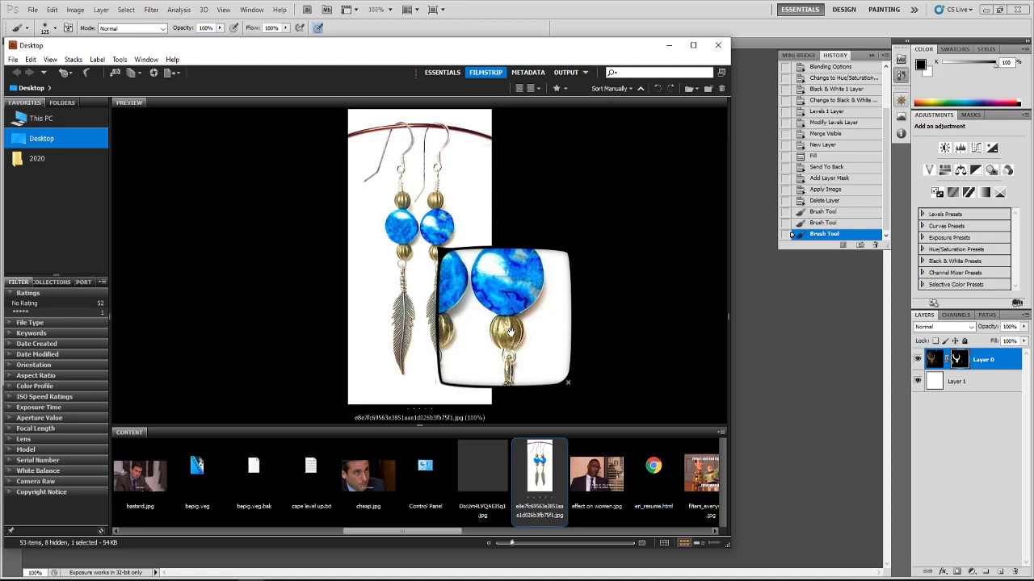
{"action": "mouse_move", "coordinate": [501, 296]}
{"action": "left_mouse_down"}
{"action": "mouse_move", "coordinate": [520, 285]}
{"action": "mouse_move", "coordinate": [511, 287]}
{"action": "left_mouse_up"}
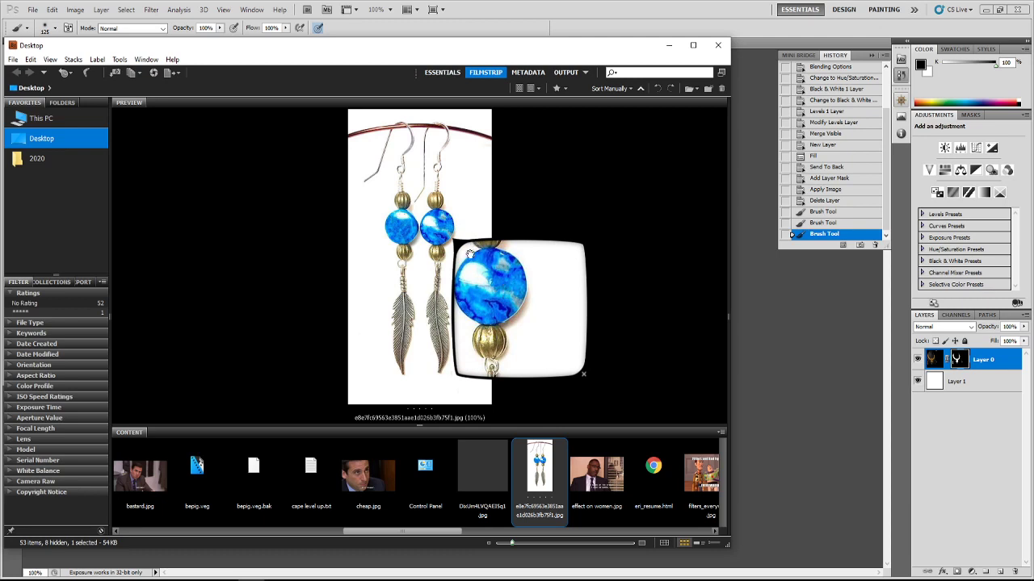
{"action": "left_click_drag", "start_coordinate": [520, 303], "coordinate": [517, 218]}
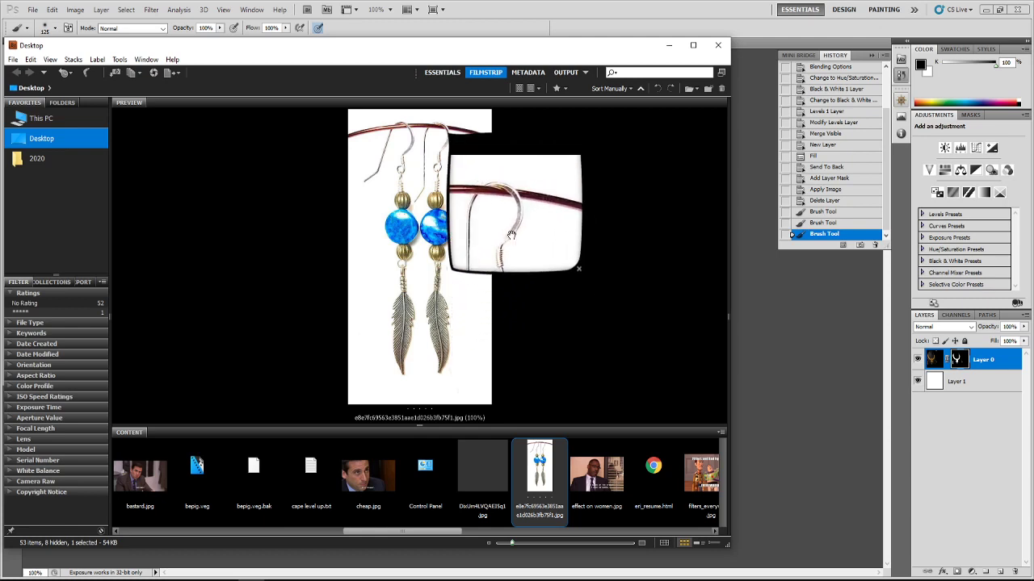
{"action": "left_click_drag", "start_coordinate": [518, 230], "coordinate": [492, 299]}
{"action": "mouse_move", "coordinate": [551, 337]}
{"action": "left_mouse_down"}
{"action": "mouse_move", "coordinate": [539, 270]}
{"action": "mouse_move", "coordinate": [538, 285]}
{"action": "mouse_move", "coordinate": [578, 315]}
{"action": "mouse_move", "coordinate": [575, 355]}
{"action": "mouse_move", "coordinate": [561, 350]}
{"action": "left_mouse_up"}
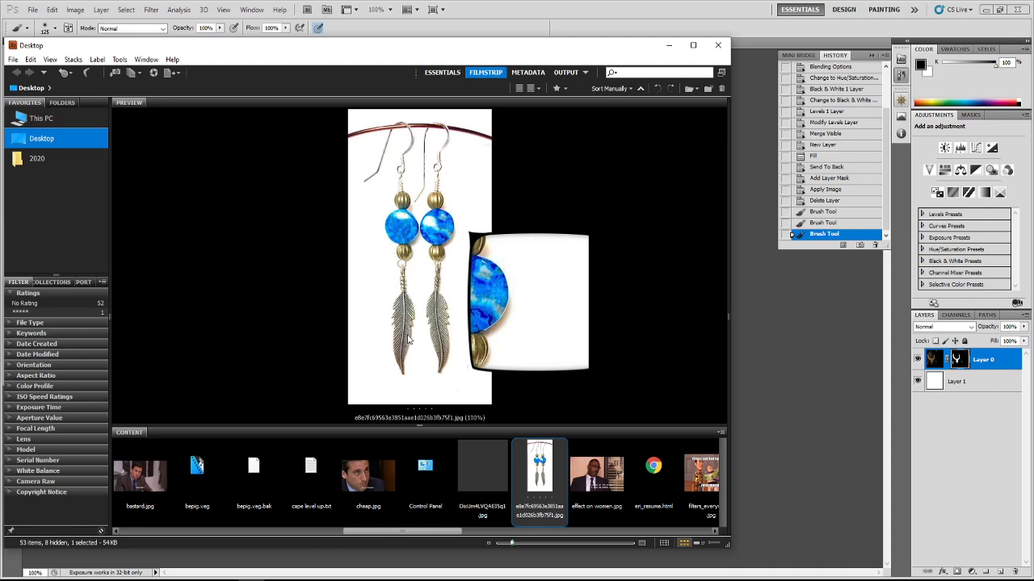
Step: Bring the gold necklace document in Photoshop to the front over Bridge
{"action": "left_click", "coordinate": [689, 15]}
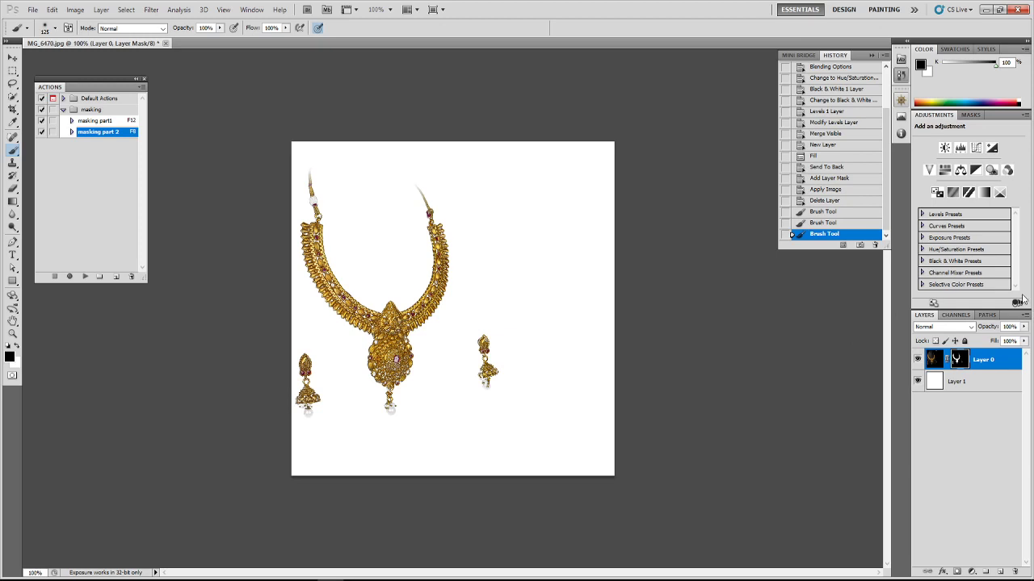
Step: Expand the masking part1 action's steps and display Layer 0's mask on the canvas
{"action": "left_click", "coordinate": [78, 122]}
{"action": "left_click", "coordinate": [71, 120]}
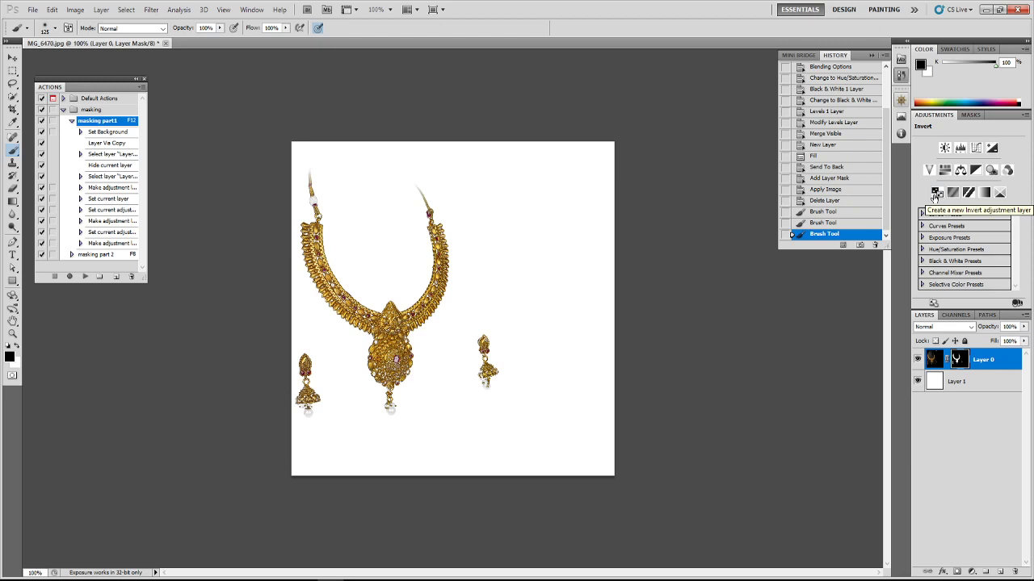
{"action": "left_click", "coordinate": [957, 359], "text": "alt"}
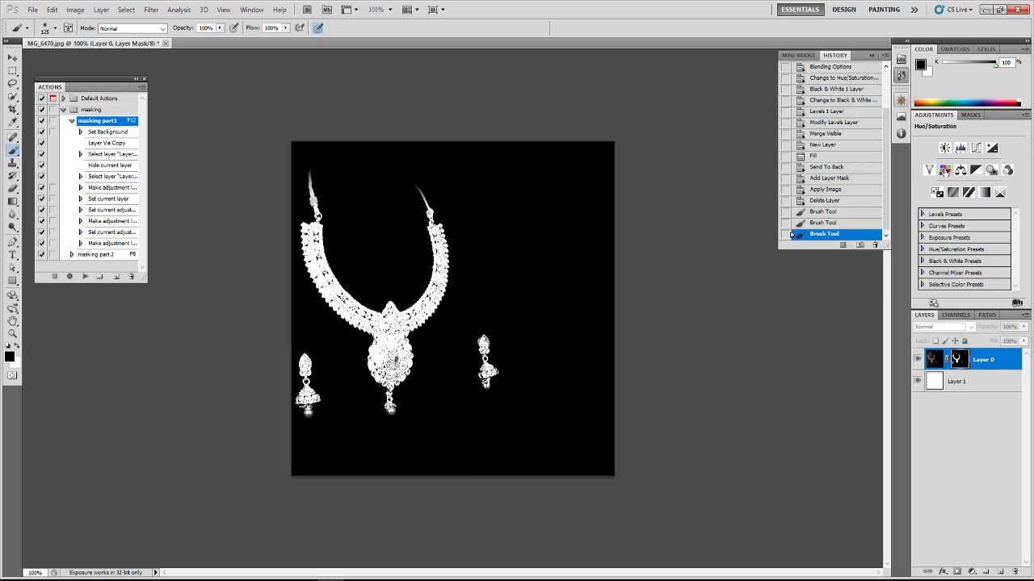
Step: Add a Black & White adjustment layer and raise its colour sliders to 300
{"action": "left_click", "coordinate": [973, 170]}
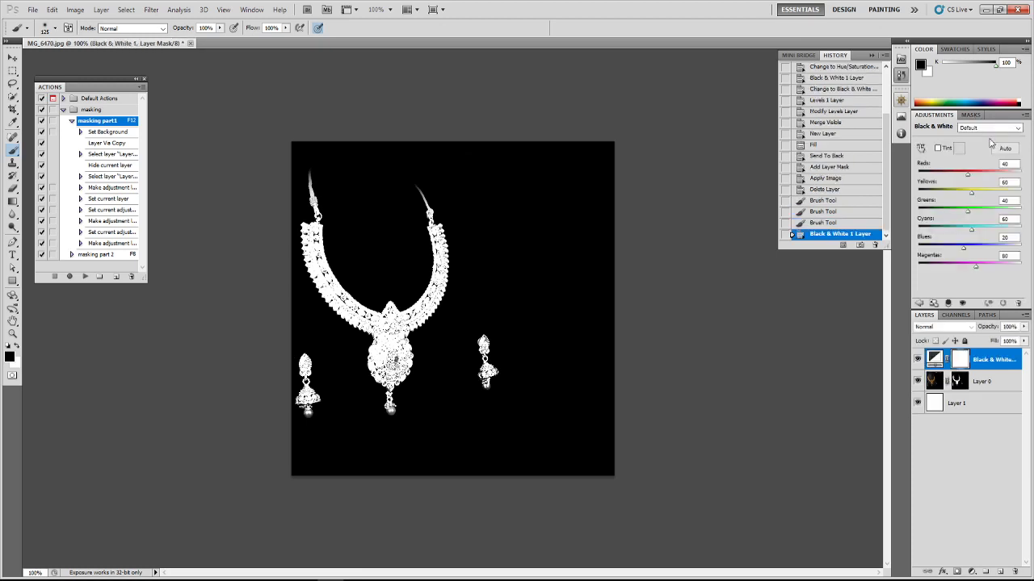
{"action": "left_click_drag", "start_coordinate": [968, 173], "coordinate": [1022, 209]}
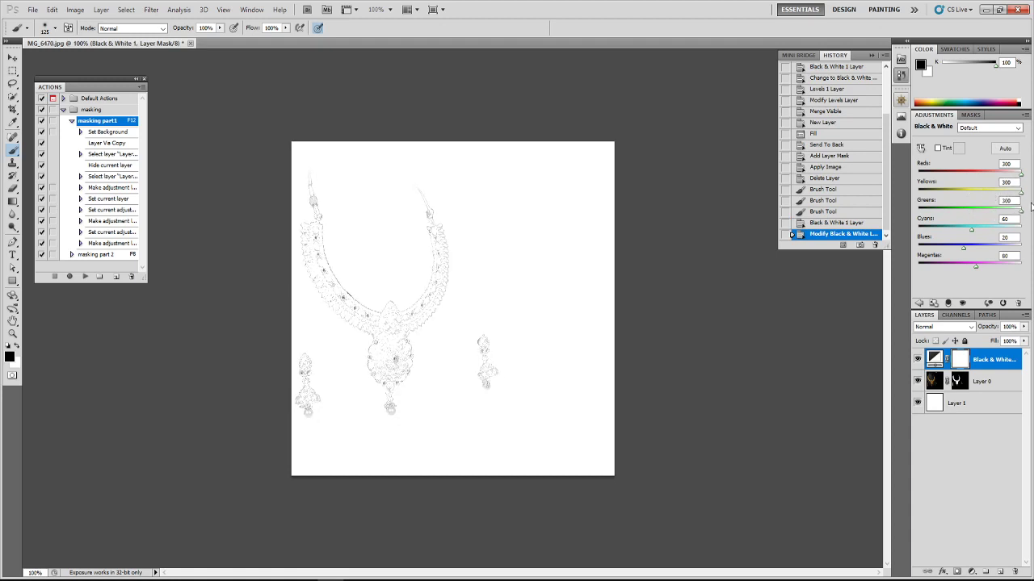
{"action": "left_click_drag", "start_coordinate": [975, 232], "coordinate": [1023, 226]}
{"action": "left_click_drag", "start_coordinate": [962, 246], "coordinate": [1028, 268]}
{"action": "left_click_drag", "start_coordinate": [1019, 248], "coordinate": [1026, 248]}
Step: Save the Black & White settings as the preset 'ALL WHITE'
{"action": "left_click", "coordinate": [1025, 116]}
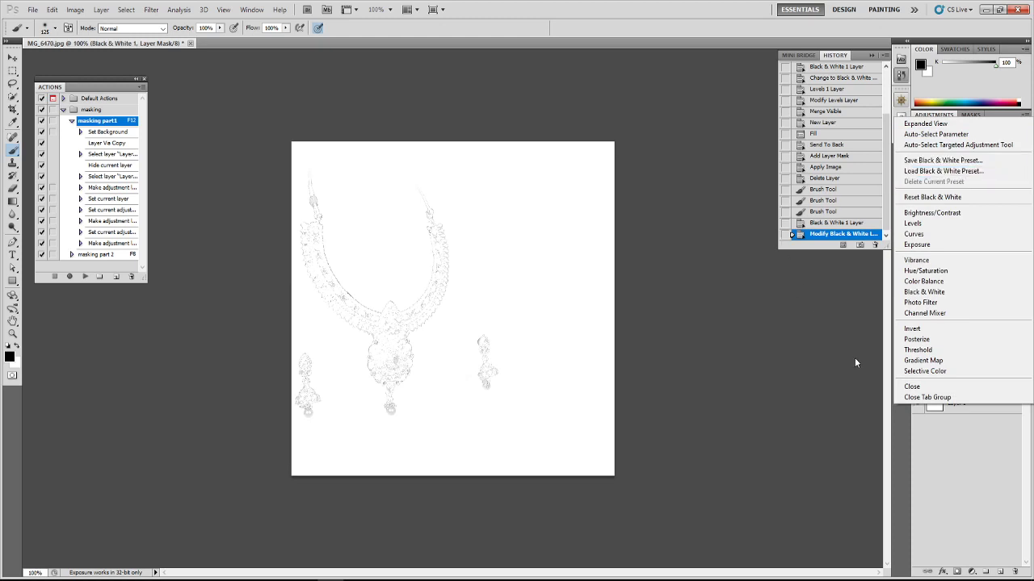
{"action": "left_click", "coordinate": [944, 478]}
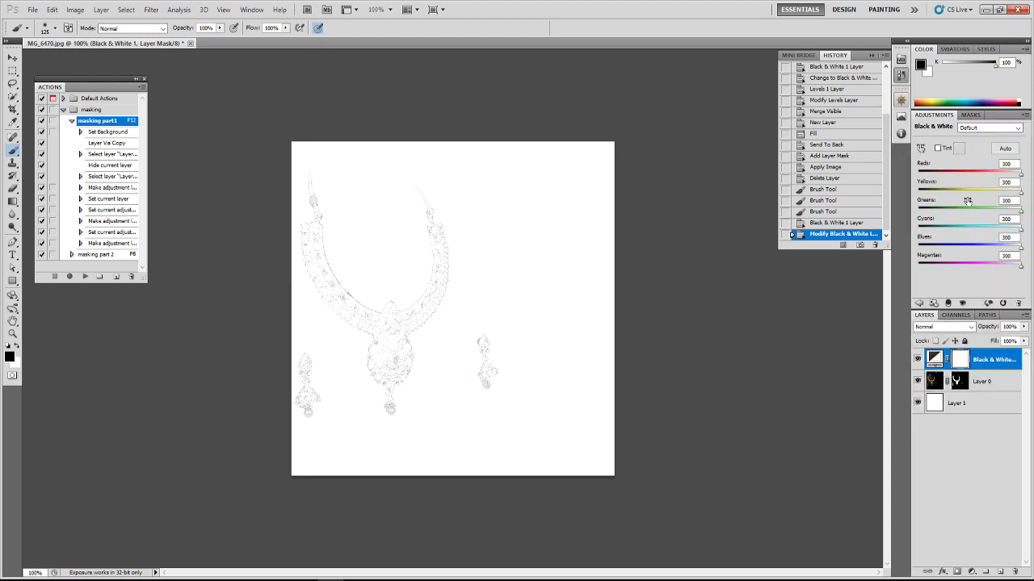
{"action": "left_click", "coordinate": [1000, 119]}
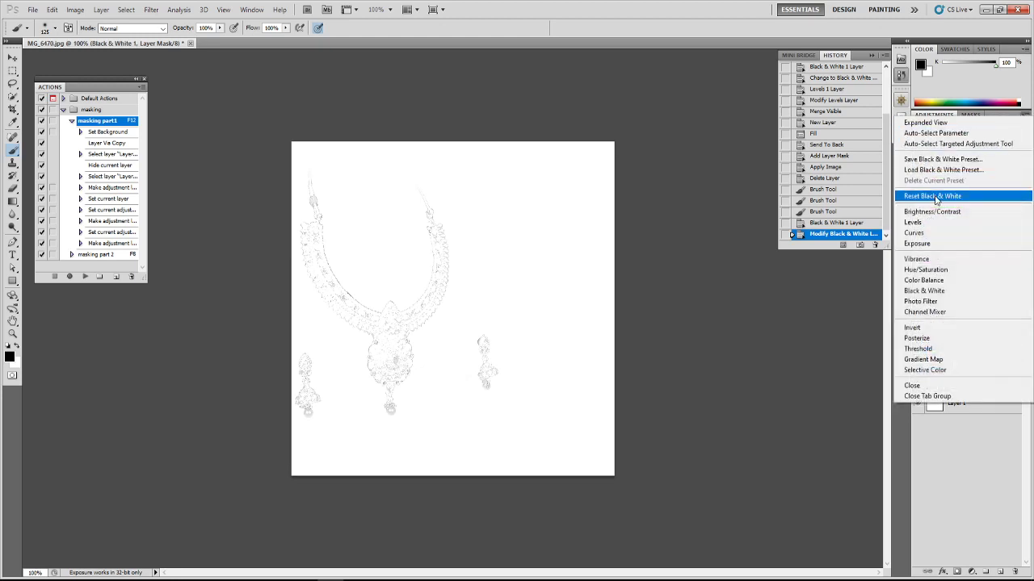
{"action": "left_click", "coordinate": [943, 159]}
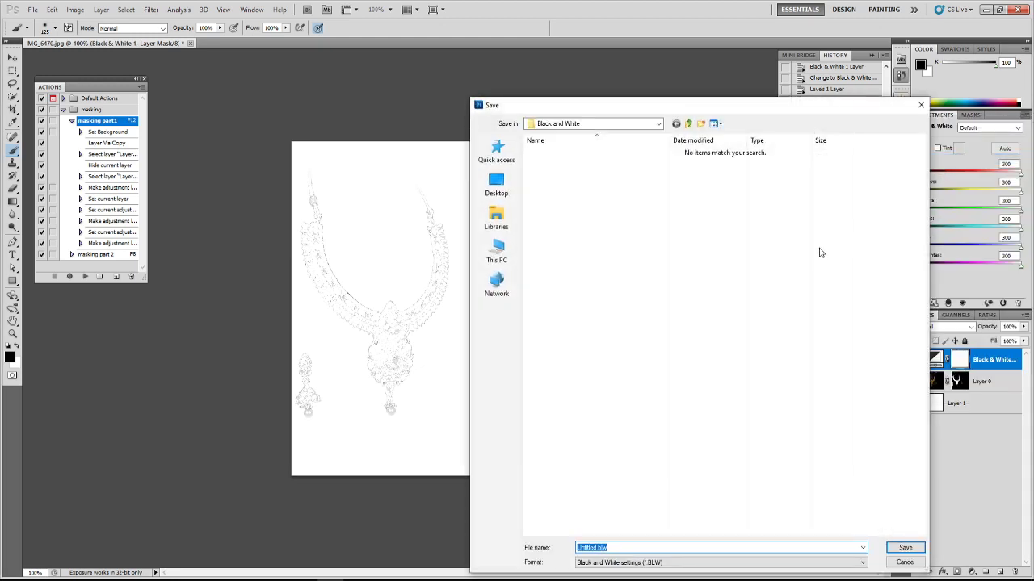
{"action": "type", "text": "aLL WHITE"}
{"action": "key", "text": "Return"}
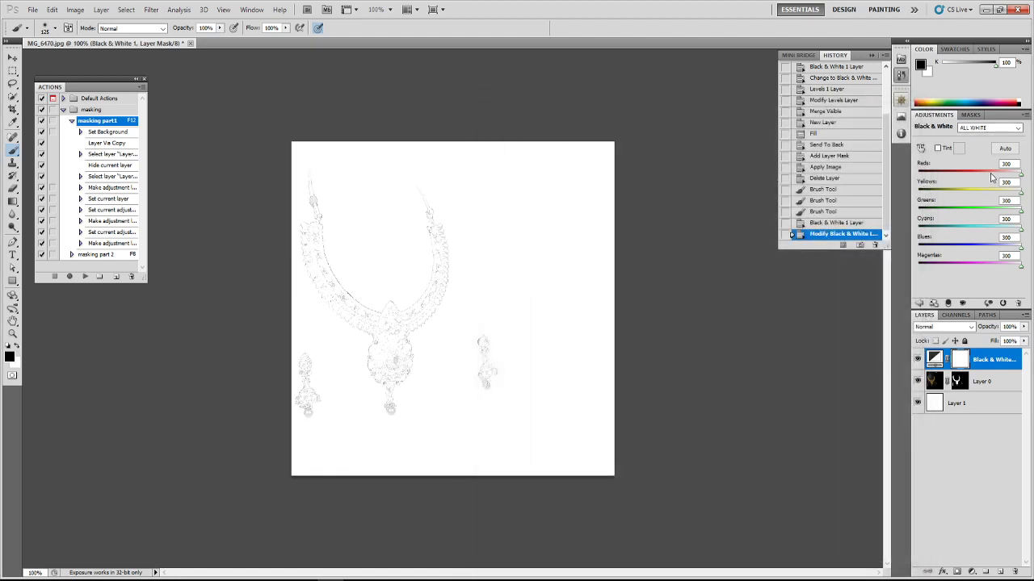
Step: Drop Reds, Yellows, Greens, Cyans, Blues and Magentas to -200, turning the necklace black
{"action": "left_click_drag", "start_coordinate": [993, 174], "coordinate": [908, 180]}
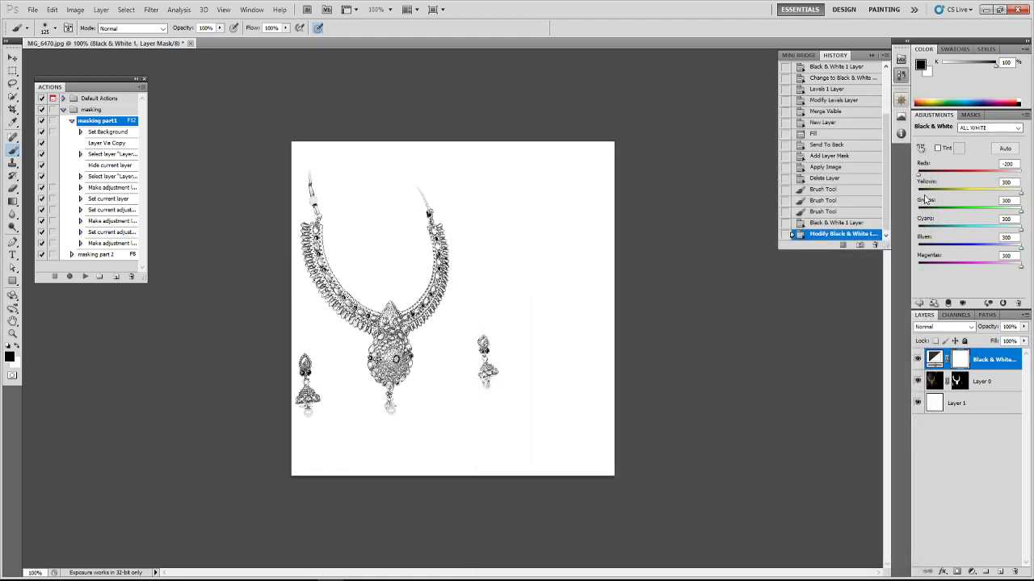
{"action": "left_click", "coordinate": [919, 193]}
{"action": "left_click", "coordinate": [918, 211]}
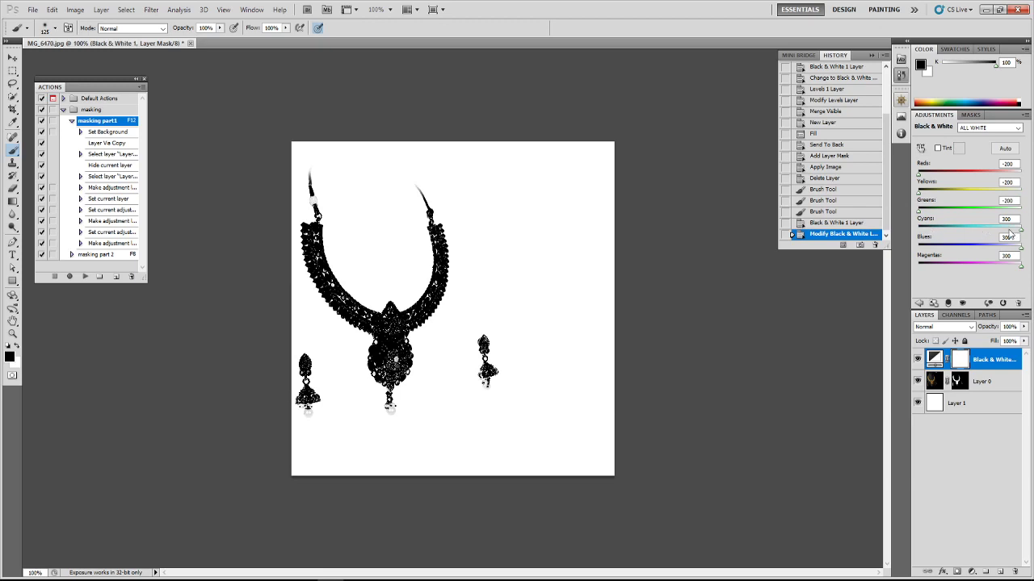
{"action": "left_click_drag", "start_coordinate": [1020, 230], "coordinate": [906, 252]}
{"action": "left_click_drag", "start_coordinate": [1023, 251], "coordinate": [923, 266]}
{"action": "left_click_drag", "start_coordinate": [1022, 269], "coordinate": [904, 281]}
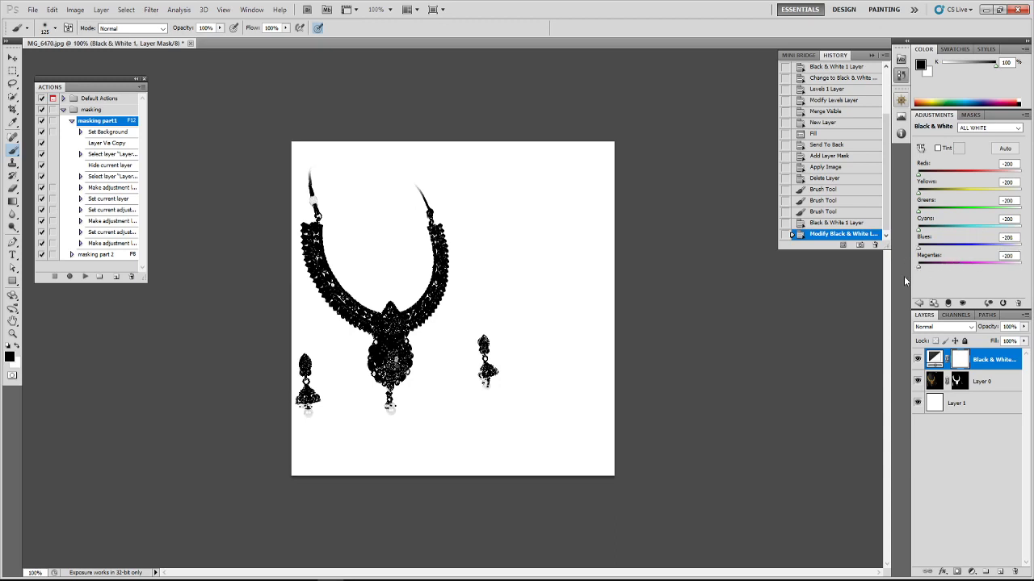
Step: Save the -200 Black & White settings as the preset 'ALL BLACK'
{"action": "left_click", "coordinate": [1025, 115]}
{"action": "left_click", "coordinate": [969, 163]}
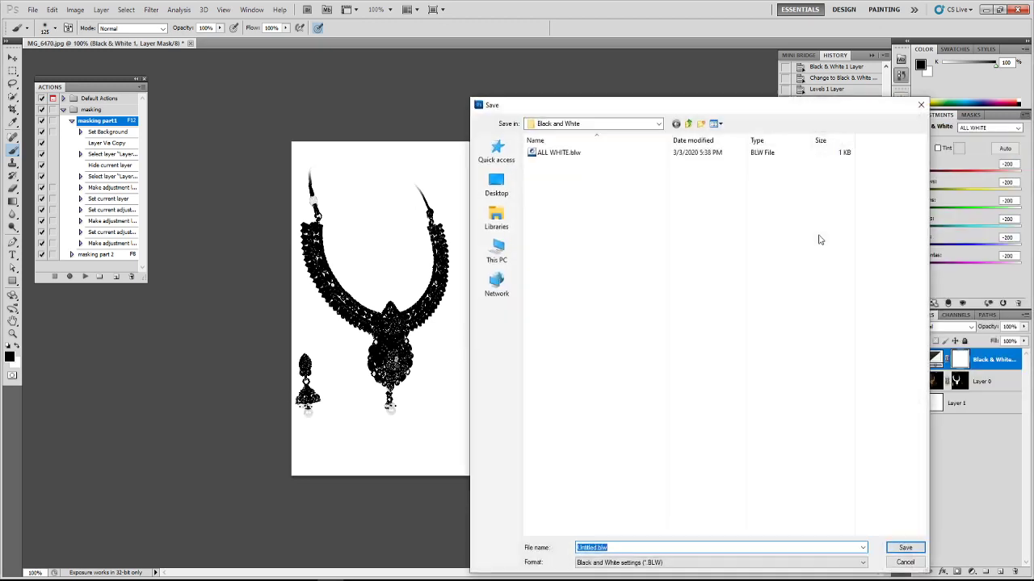
{"action": "type", "text": "ALL BLACK"}
{"action": "left_click", "coordinate": [917, 550]}
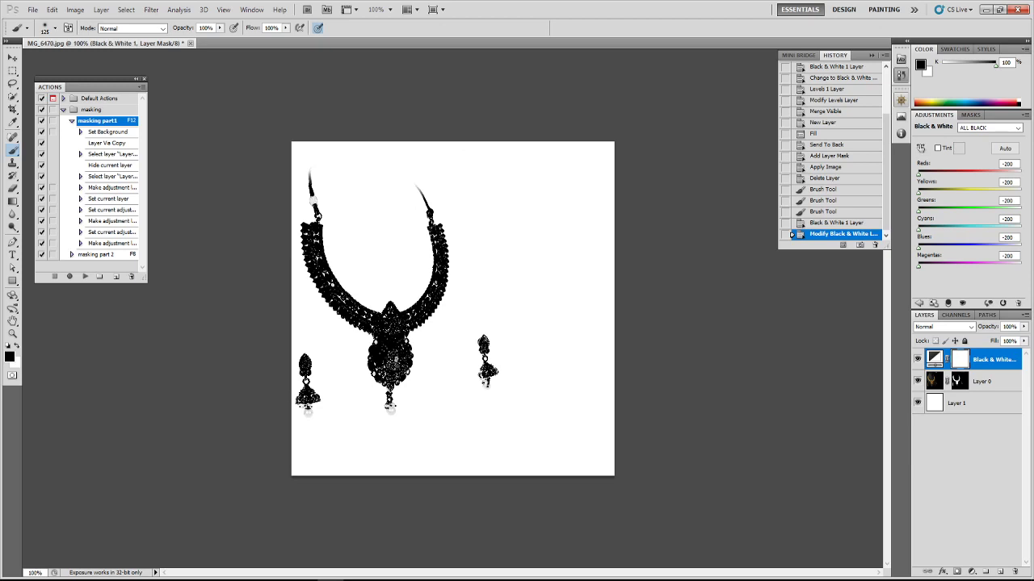
Step: Hide the Black & White layer so the jewellery shows its original gold
{"action": "left_click", "coordinate": [917, 359]}
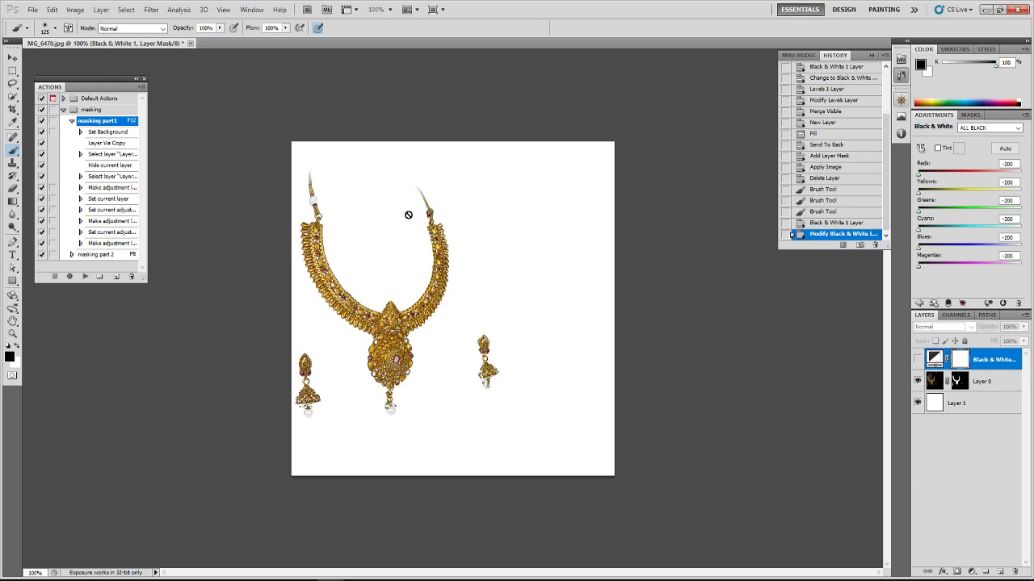
Step: Move Layer 0's necklace right and down to centre it on the white canvas
{"action": "key", "text": "ctrl+plus"}
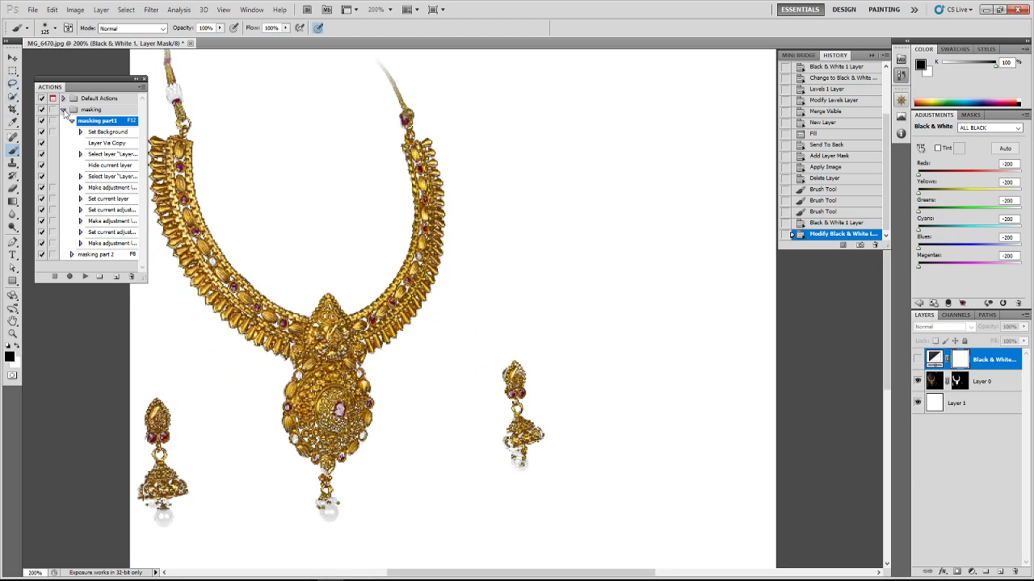
{"action": "left_click", "coordinate": [140, 88]}
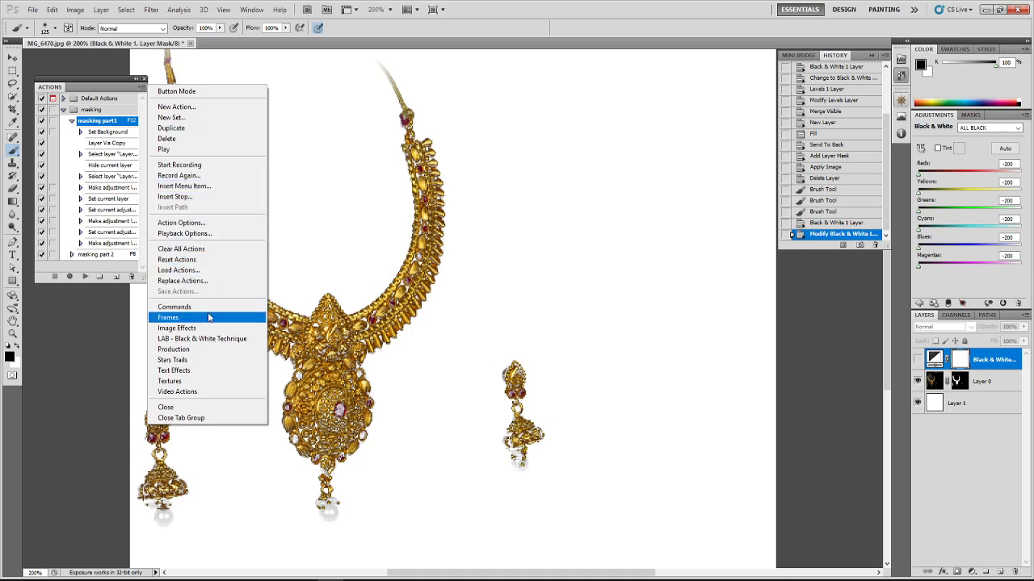
{"action": "left_click", "coordinate": [533, 28]}
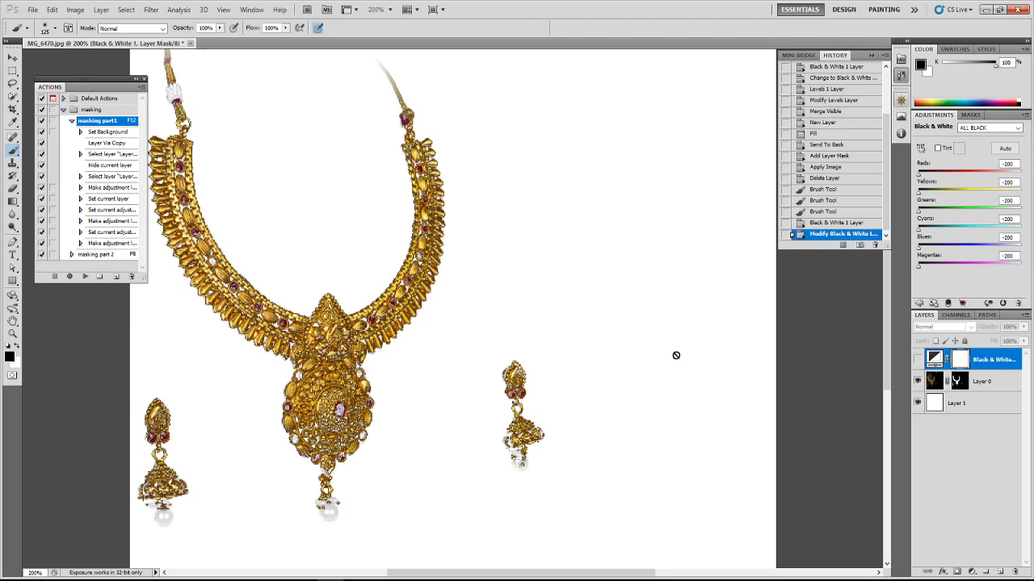
{"action": "left_click", "coordinate": [1013, 382]}
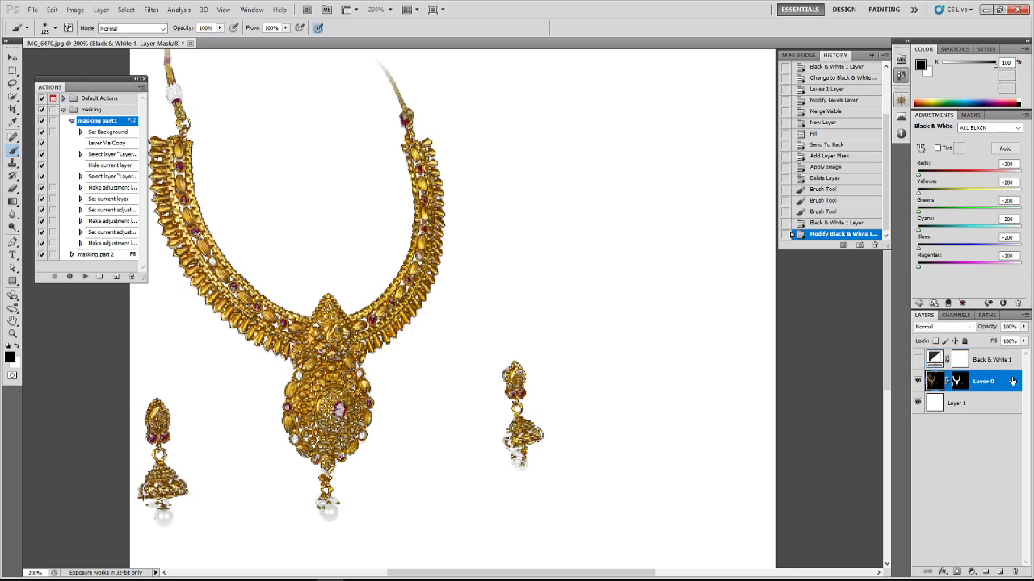
{"action": "key", "text": "v"}
{"action": "mouse_move", "coordinate": [428, 311]}
{"action": "left_mouse_down"}
{"action": "mouse_move", "coordinate": [472, 315]}
{"action": "mouse_move", "coordinate": [597, 291]}
{"action": "mouse_move", "coordinate": [569, 355]}
{"action": "mouse_move", "coordinate": [473, 347]}
{"action": "mouse_move", "coordinate": [491, 345]}
{"action": "left_mouse_up"}
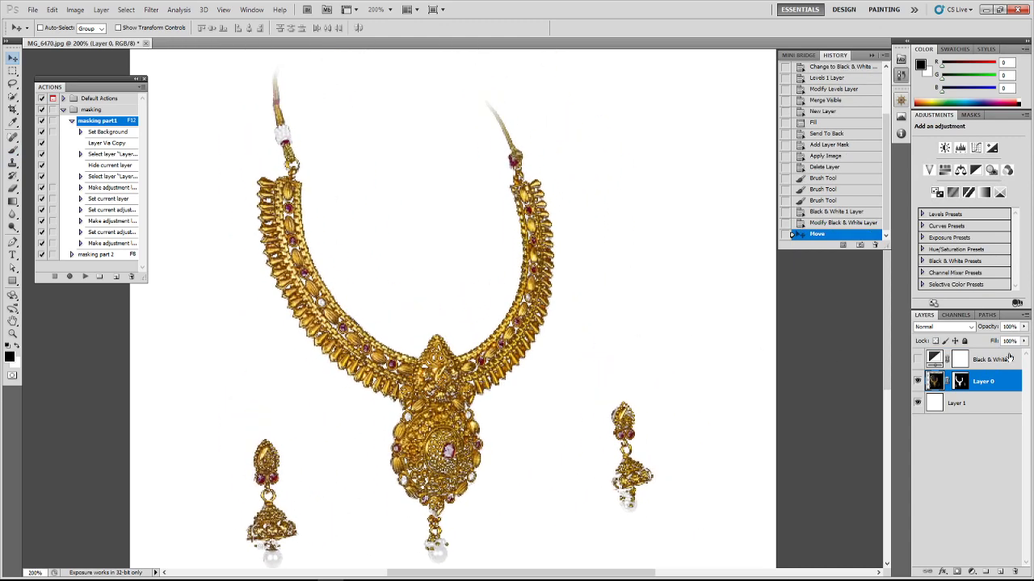
{"action": "key", "text": "ctrl+minus"}
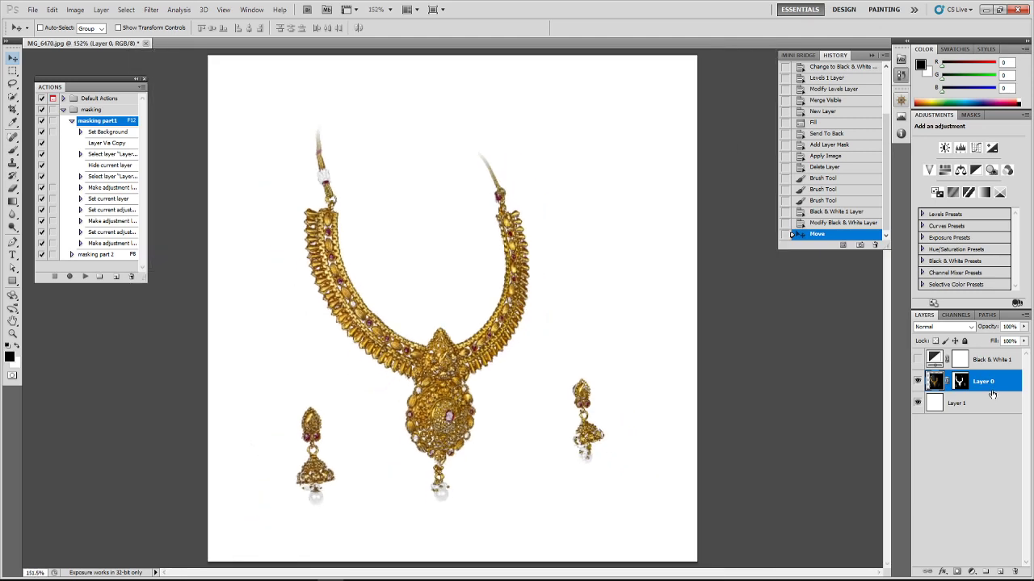